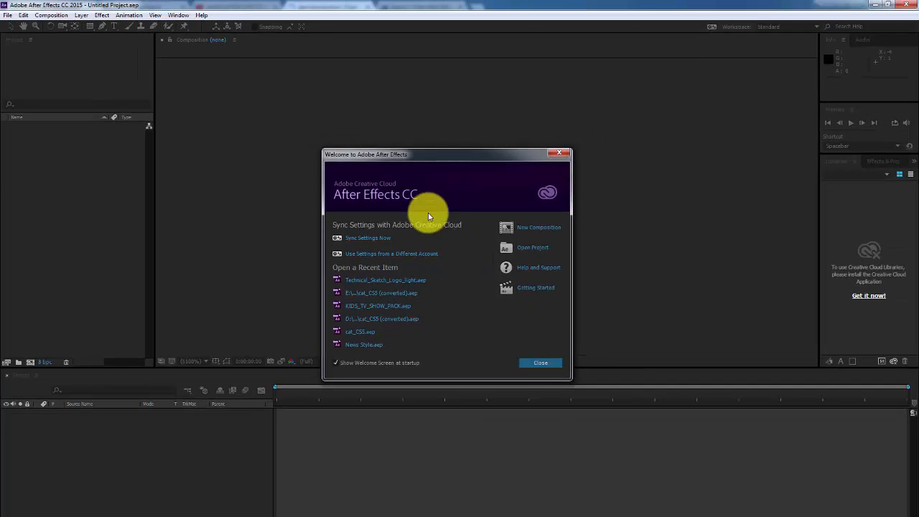
# Close the Welcome screen, leaving 'Show Welcome Screen at startup' switched on
pyautogui.click(335, 362)
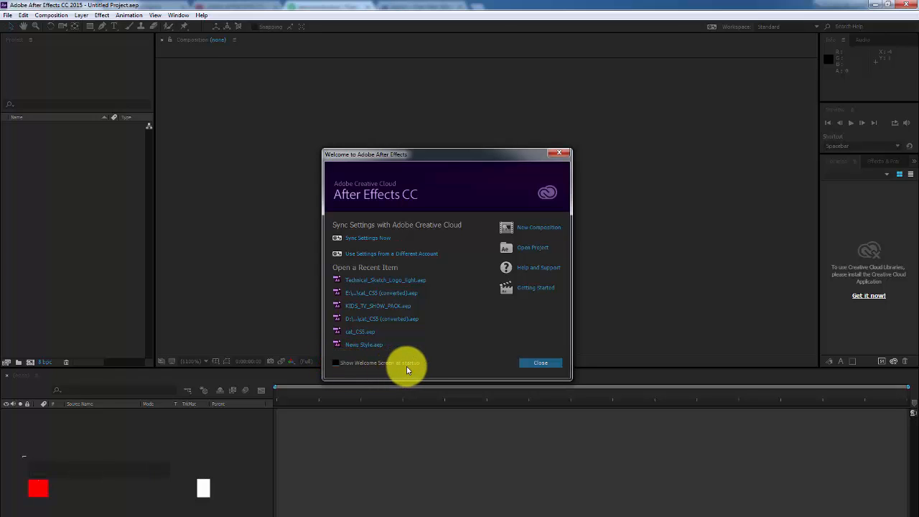
pyautogui.click(335, 362)
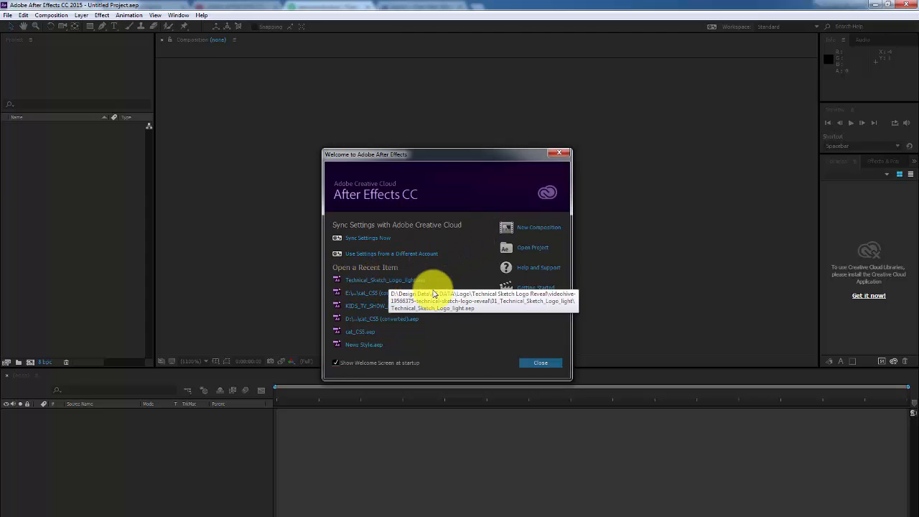
pyautogui.click(535, 363)
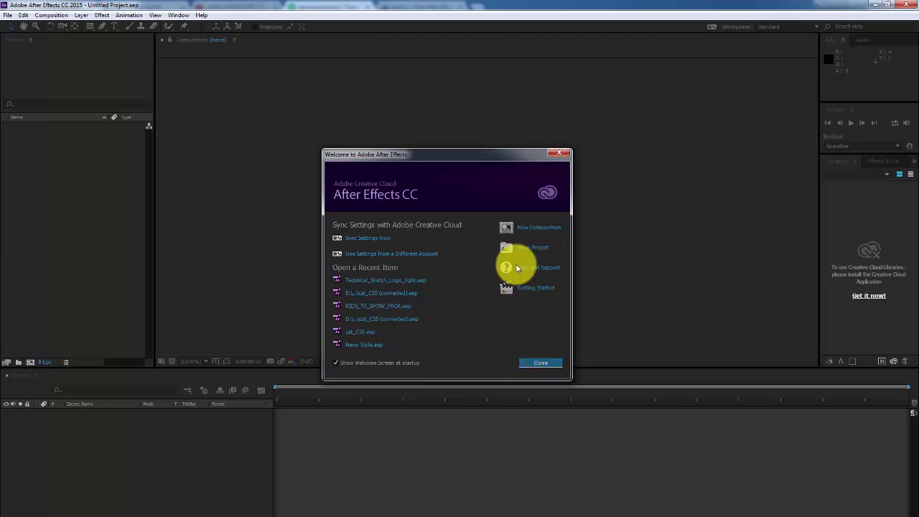
pyautogui.click(562, 155)
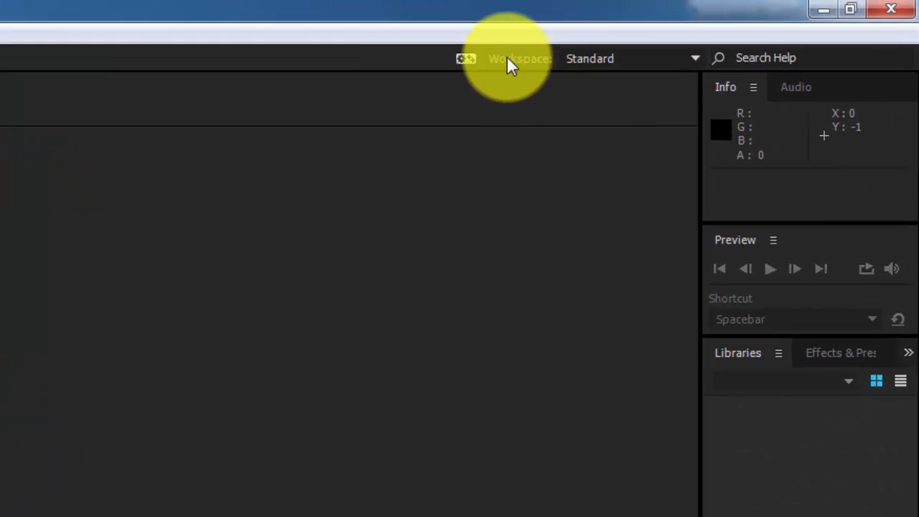
# Switch the interface to the Effects workspace layout
pyautogui.click(602, 59)
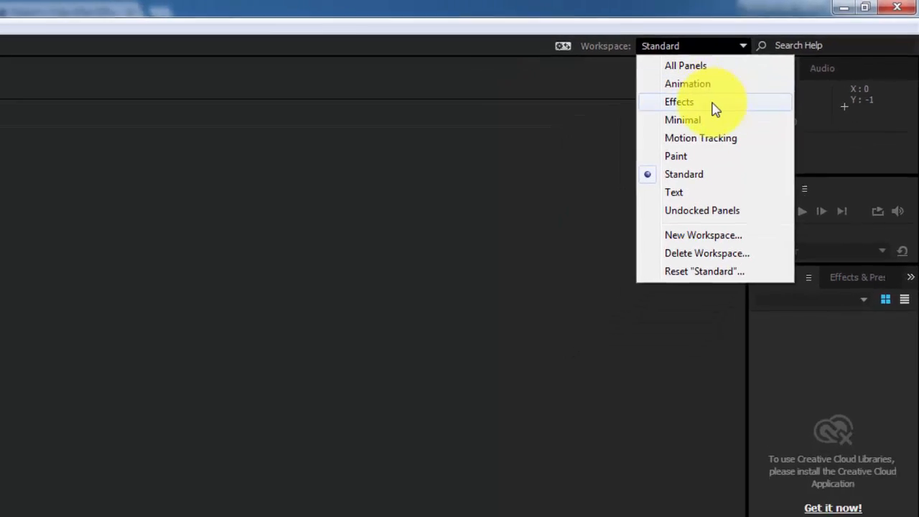
pyautogui.click(715, 104)
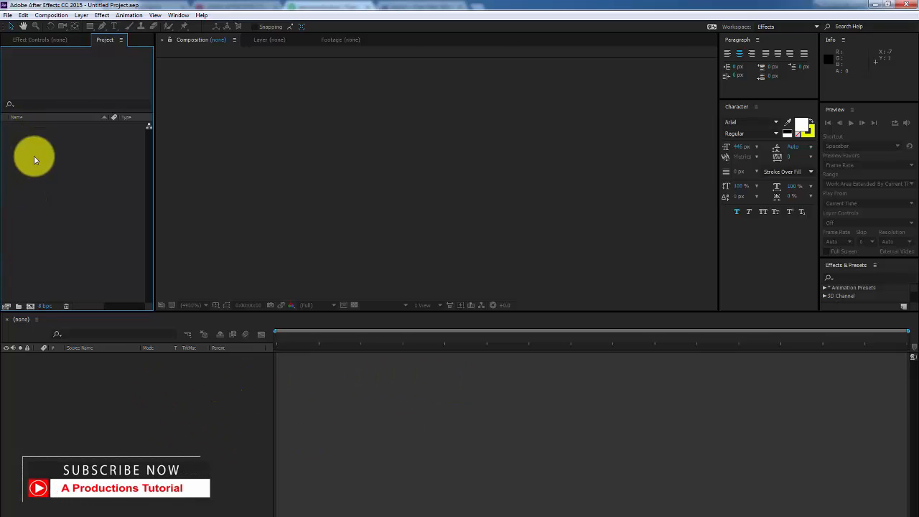
pyautogui.click(37, 40)
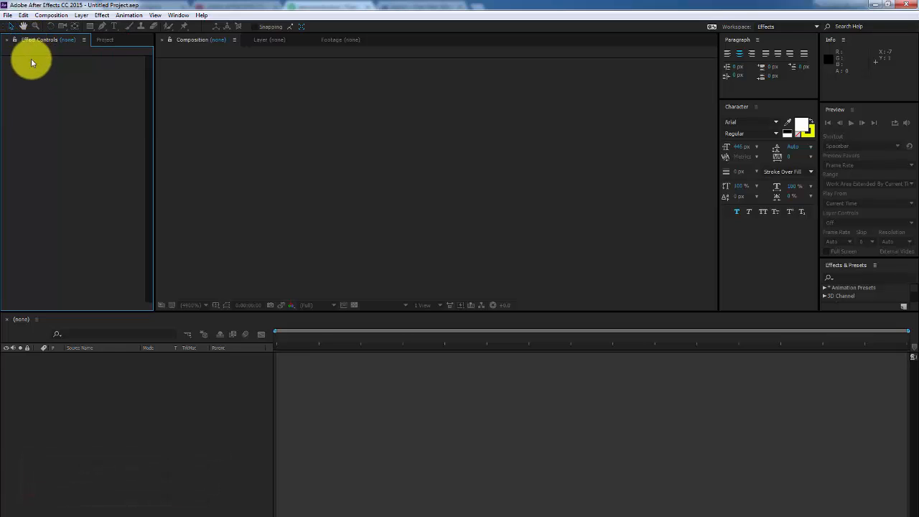
pyautogui.click(109, 40)
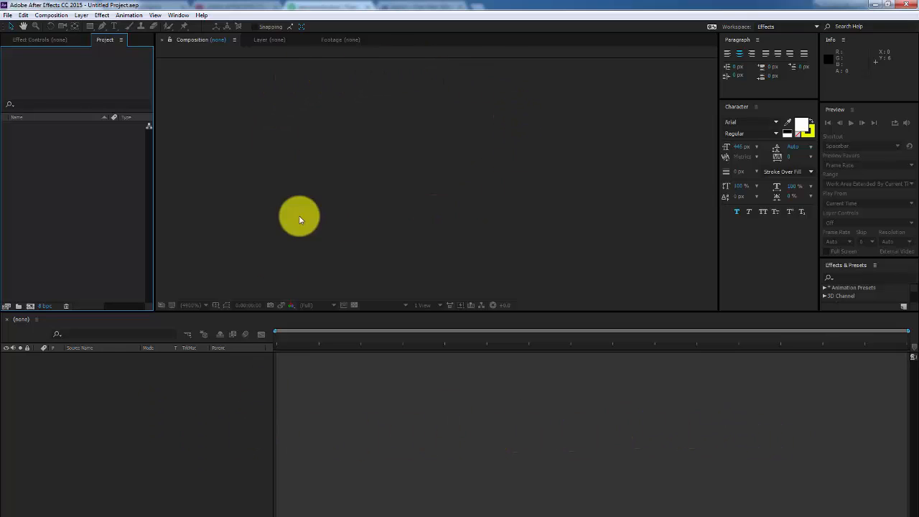
pyautogui.click(263, 40)
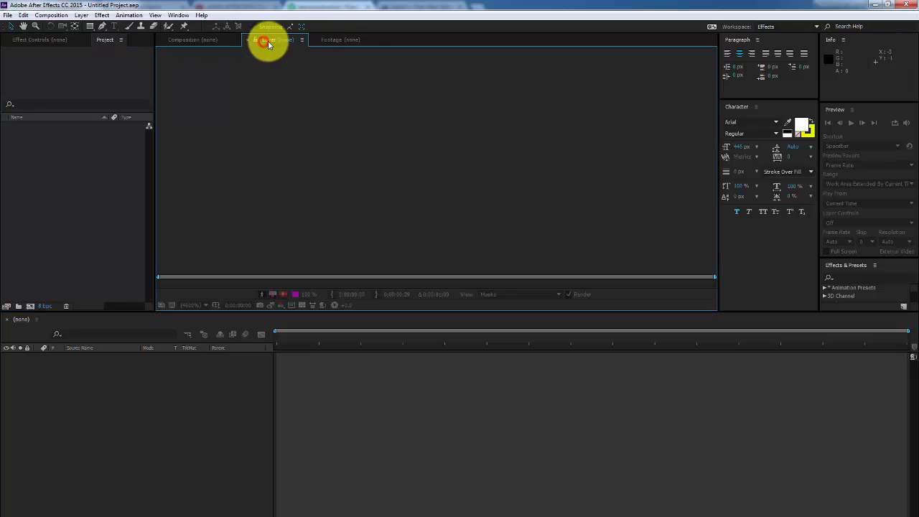
pyautogui.click(337, 39)
pyautogui.click(193, 41)
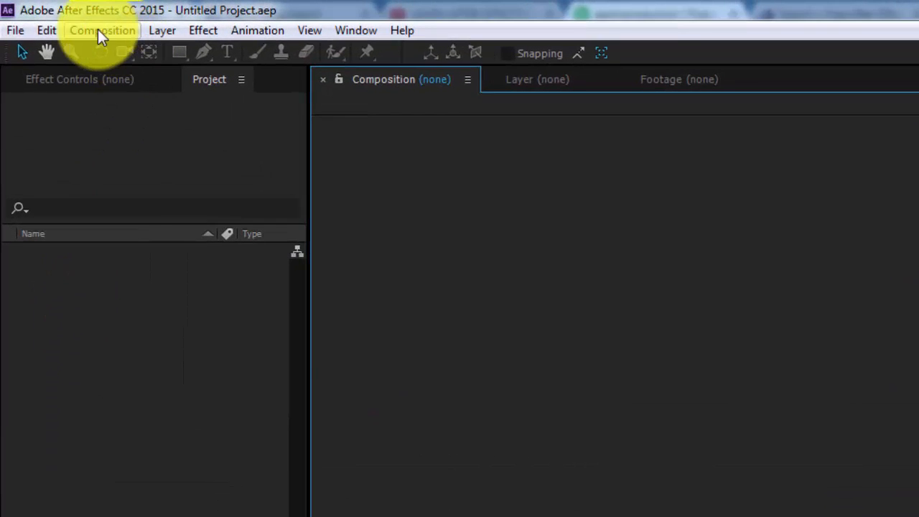
pyautogui.click(92, 32)
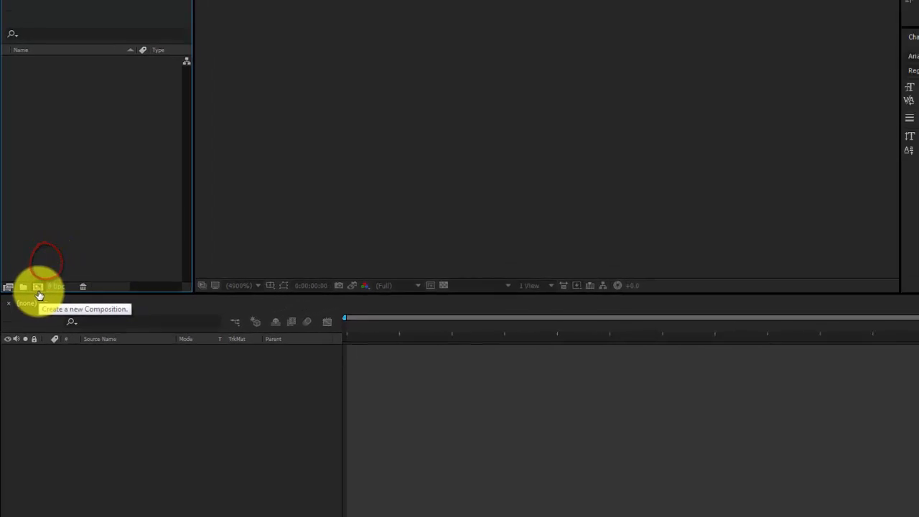
# Create a new composition sized 1920×1080 at 29.97 fps from the HDTV preset
pyautogui.click(48, 263)
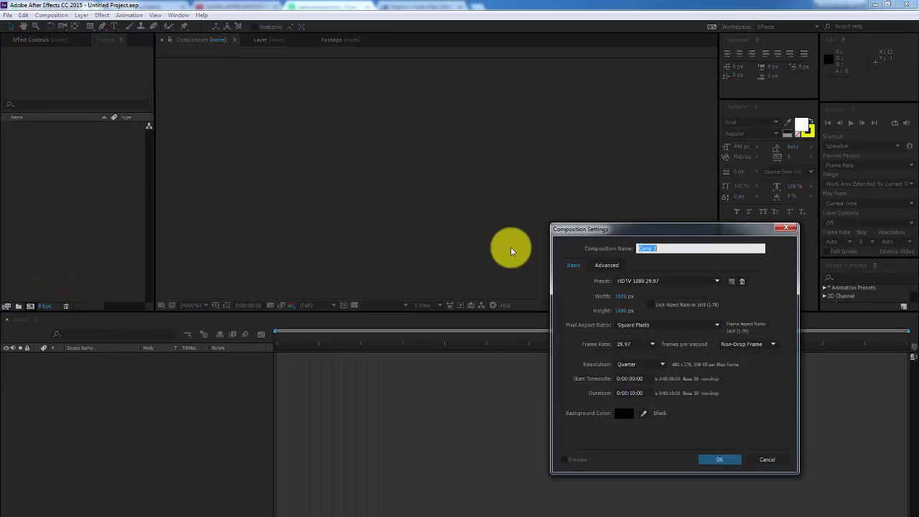
pyautogui.moveTo(623, 235); pyautogui.dragTo(462, 154)
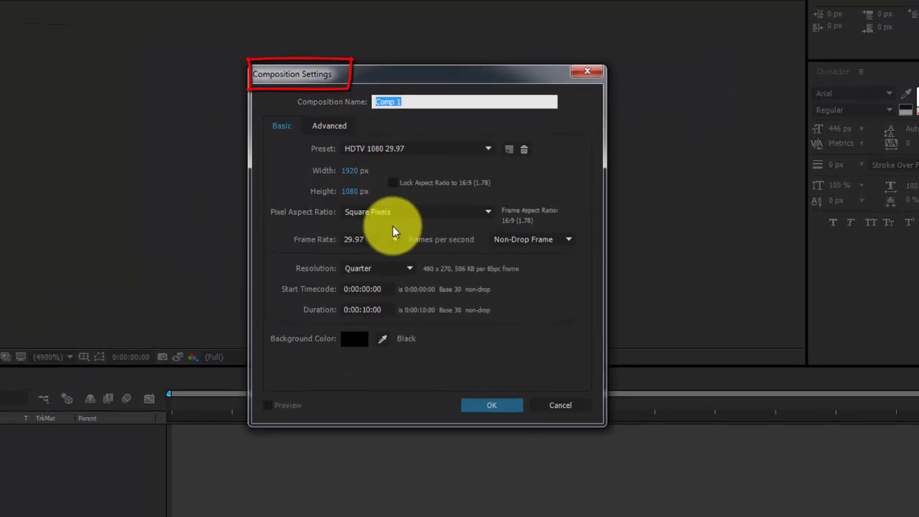
pyautogui.click(353, 171)
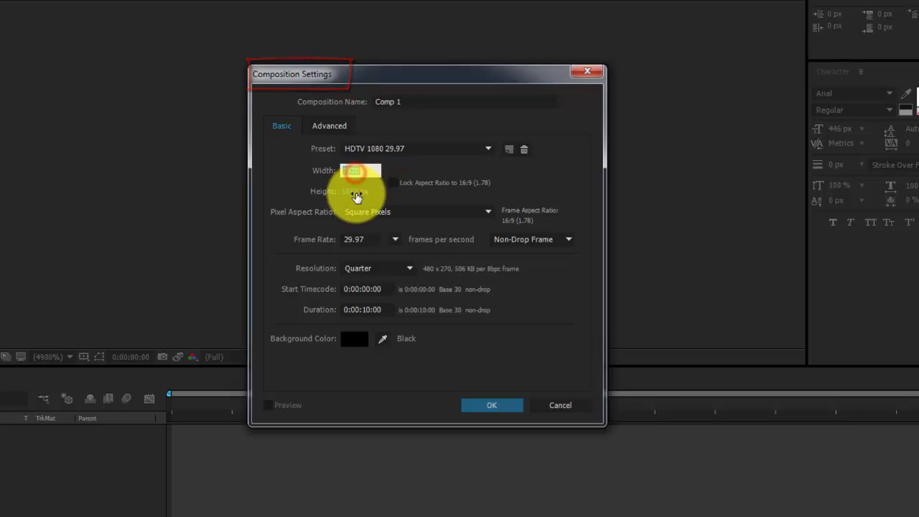
pyautogui.click(357, 192)
pyautogui.click(400, 148)
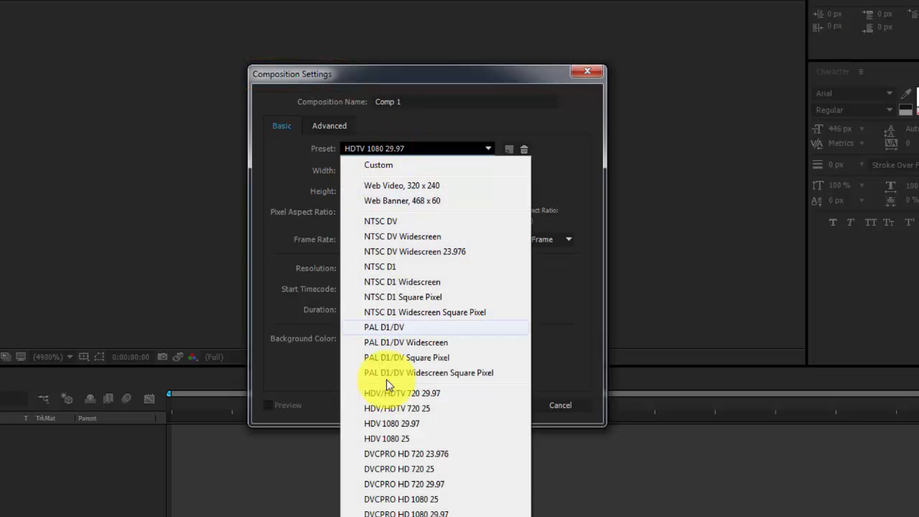
pyautogui.click(442, 394)
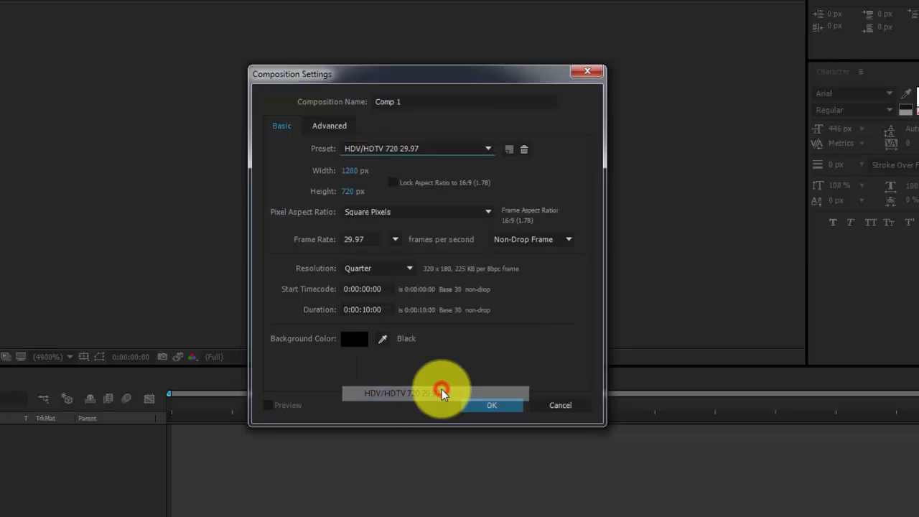
pyautogui.click(357, 171)
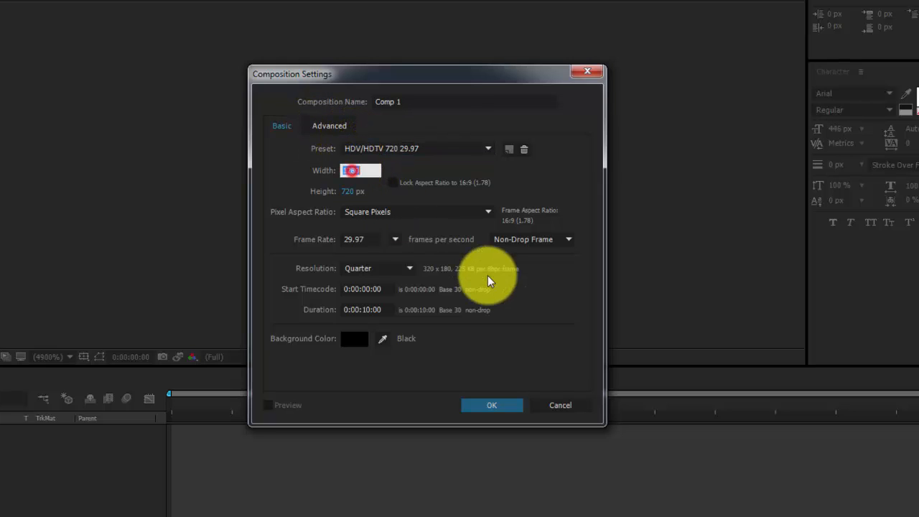
pyautogui.write('1920')
pyautogui.press('Tab')
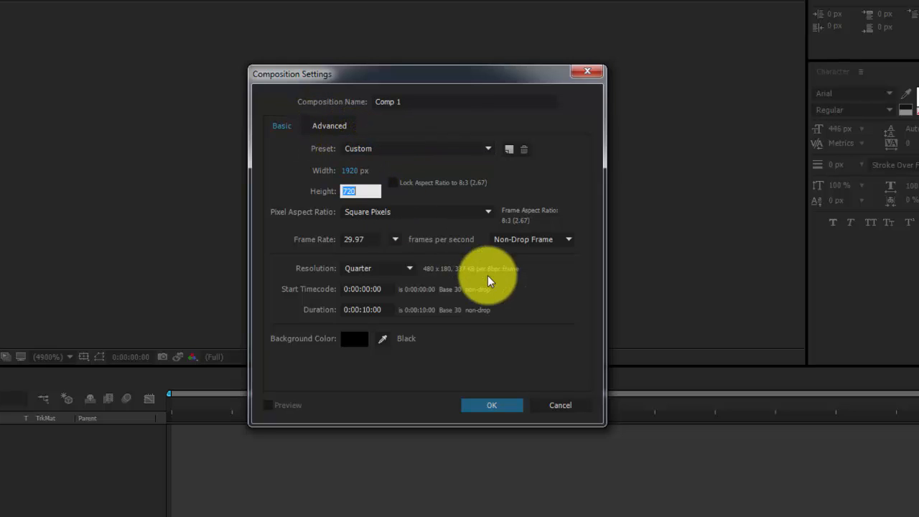
pyautogui.write('1080')
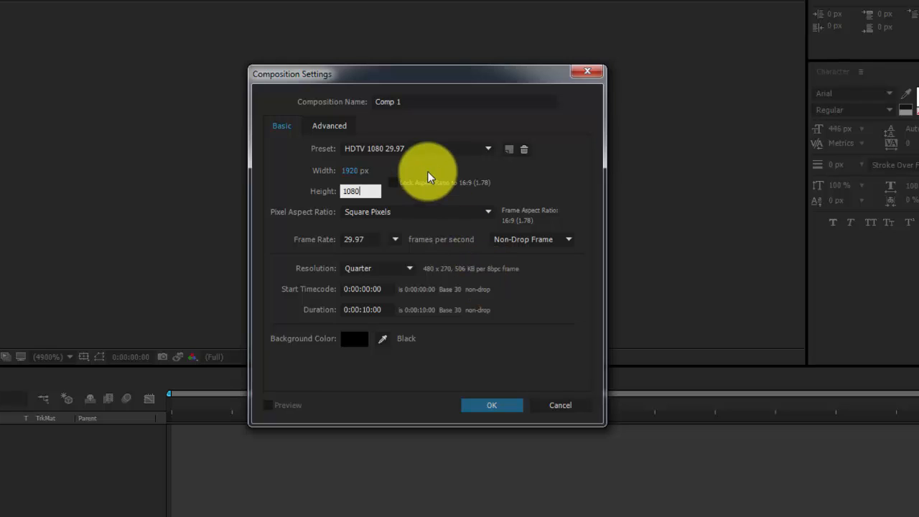
# Set the composition resolution to Full, keeping the 10-second duration
pyautogui.click(402, 100)
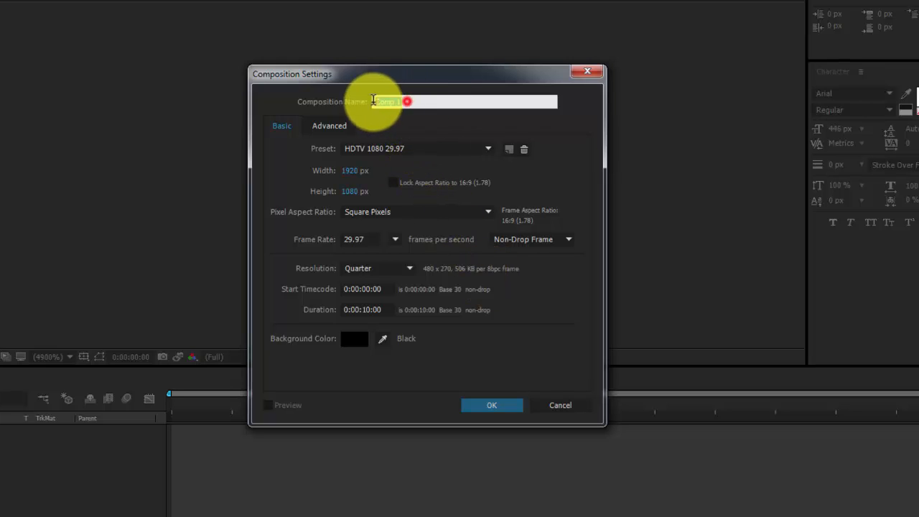
pyautogui.click(351, 239)
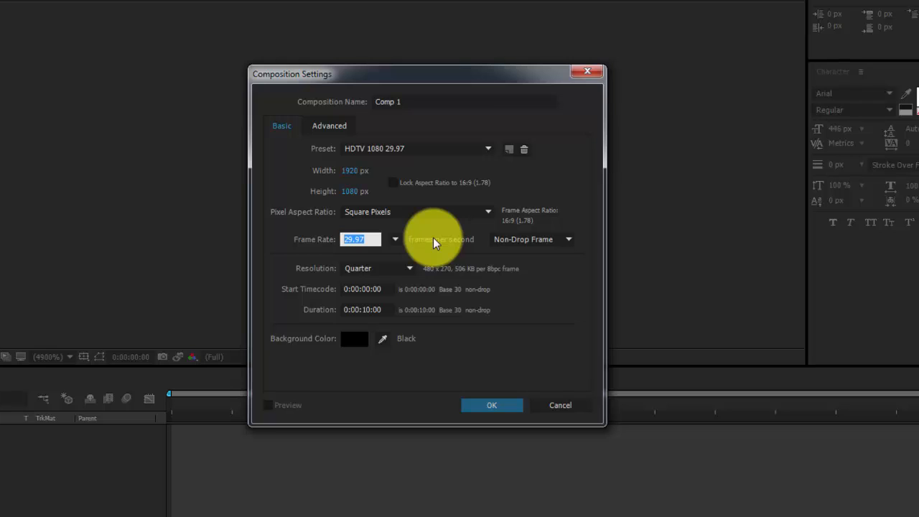
pyautogui.click(399, 272)
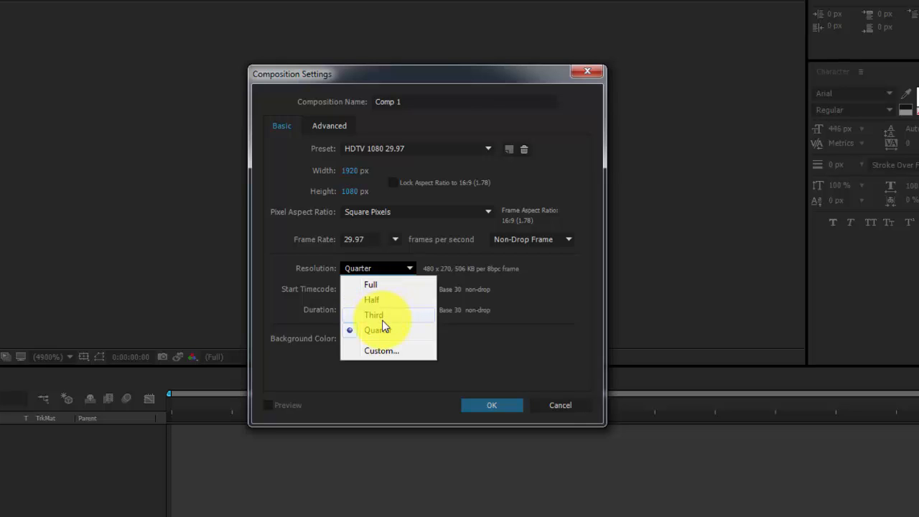
pyautogui.click(358, 284)
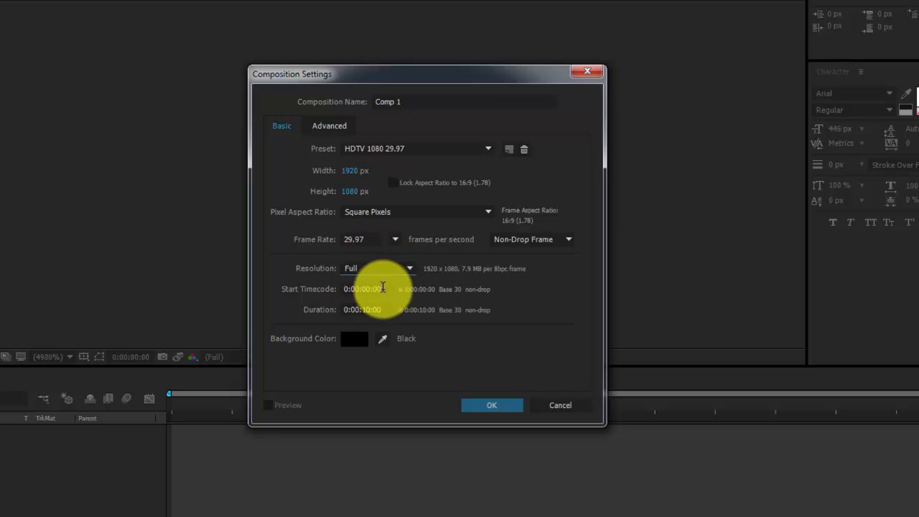
pyautogui.click(363, 288)
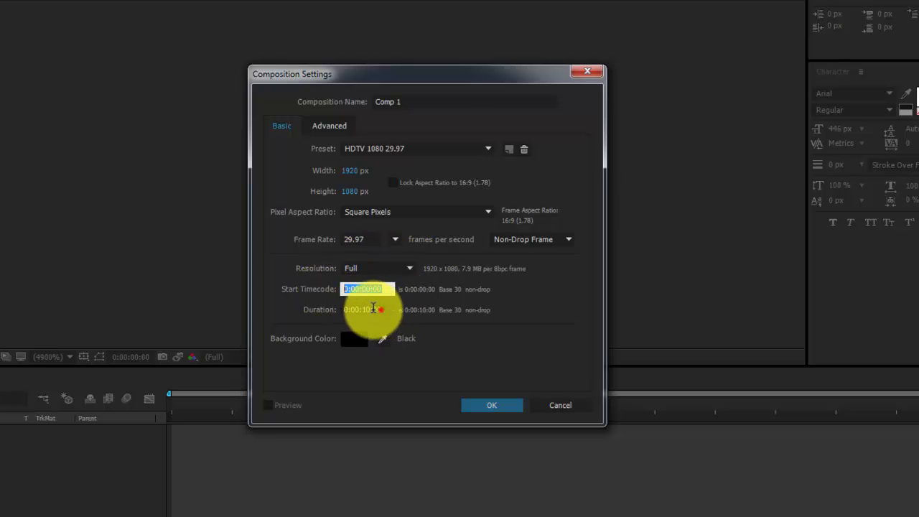
pyautogui.click(377, 310)
pyautogui.click(351, 341)
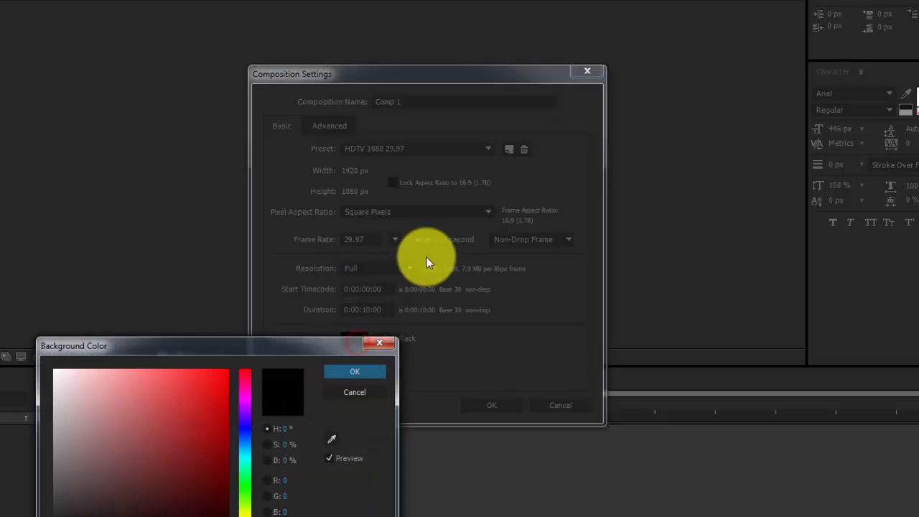
# Pick a dark cyan background (#03474B) and apply the composition settings
pyautogui.moveTo(273, 347); pyautogui.dragTo(672, 182)
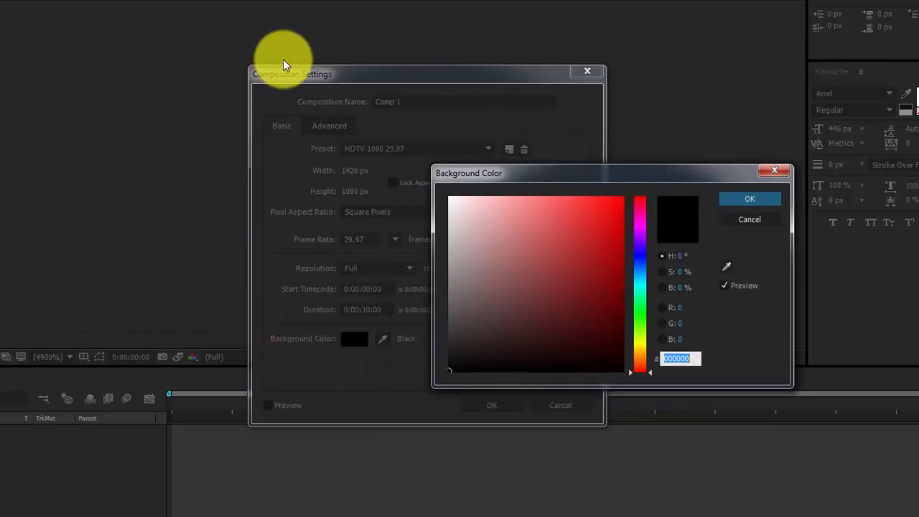
pyautogui.moveTo(466, 211); pyautogui.dragTo(452, 199)
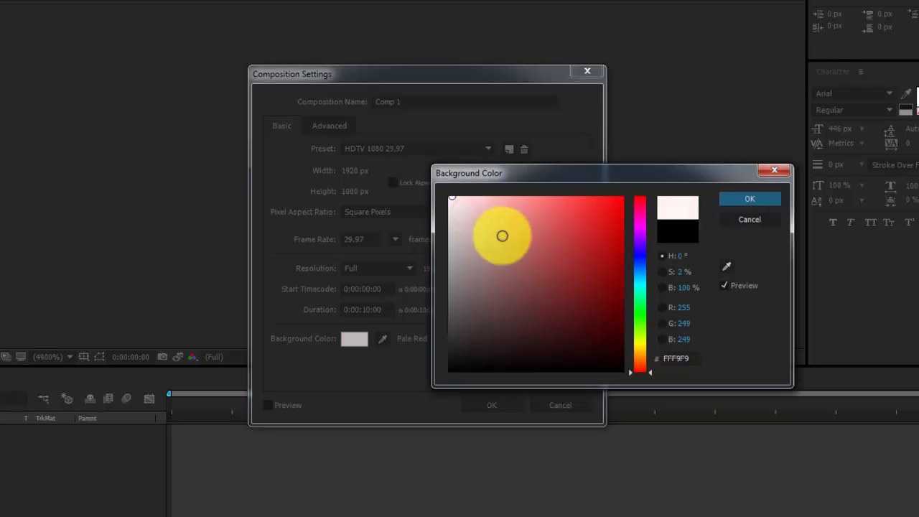
pyautogui.moveTo(521, 244)
pyautogui.mouseDown()
pyautogui.moveTo(594, 282)
pyautogui.moveTo(493, 273)
pyautogui.moveTo(455, 376)
pyautogui.moveTo(448, 361)
pyautogui.moveTo(605, 338)
pyautogui.mouseUp()
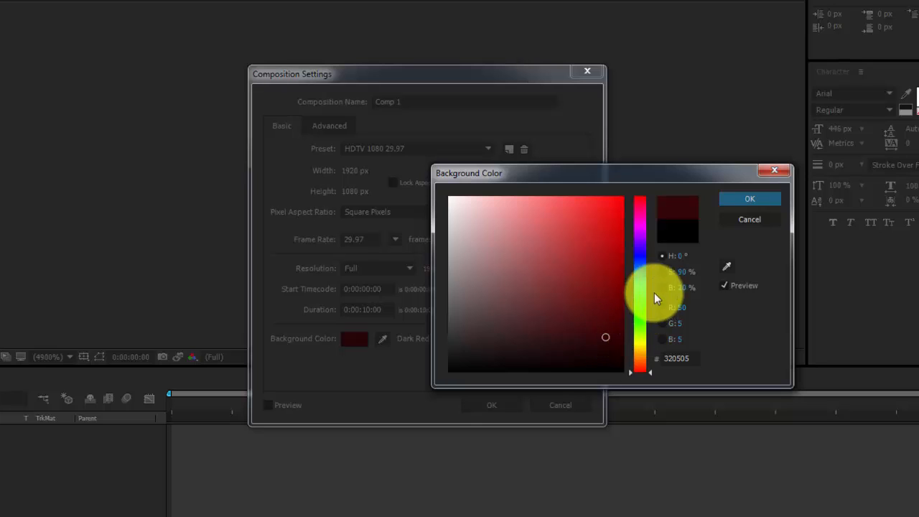
pyautogui.moveTo(642, 295)
pyautogui.mouseDown()
pyautogui.moveTo(638, 265)
pyautogui.moveTo(640, 283)
pyautogui.mouseUp()
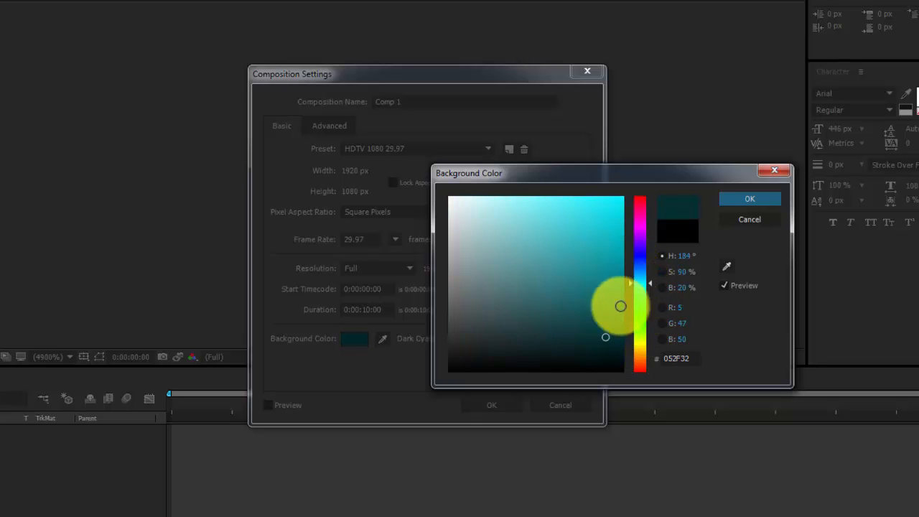
pyautogui.click(616, 320)
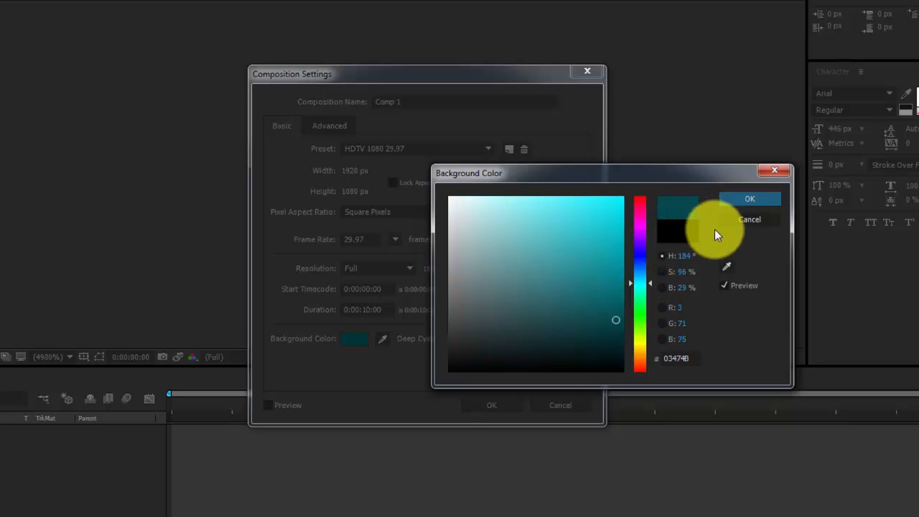
pyautogui.click(754, 199)
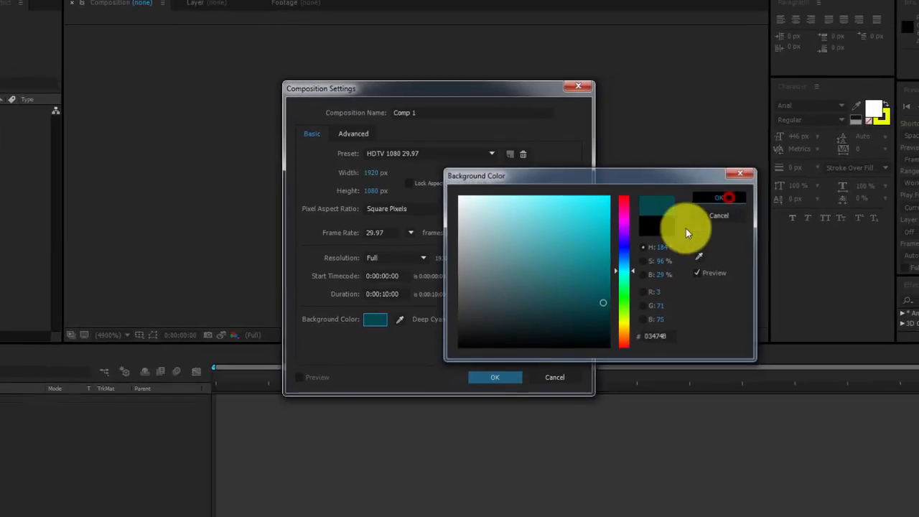
pyautogui.click(495, 377)
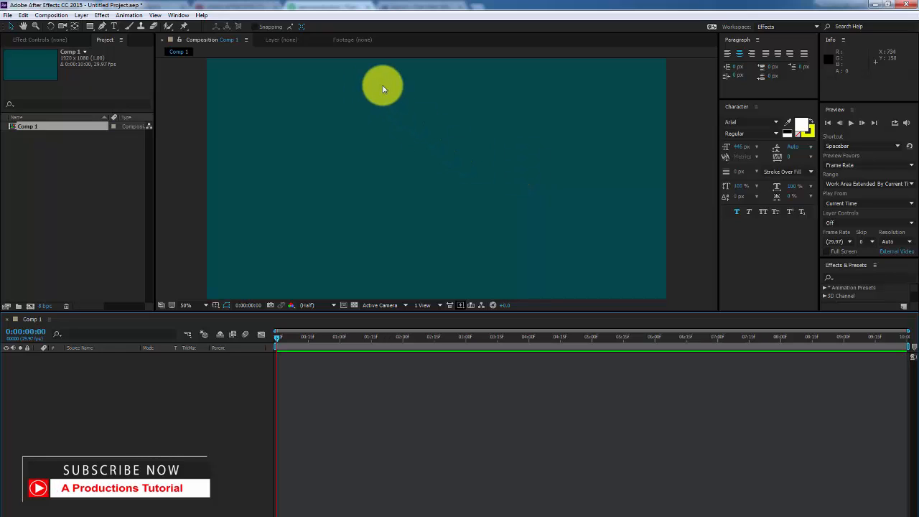
pyautogui.click(353, 306)
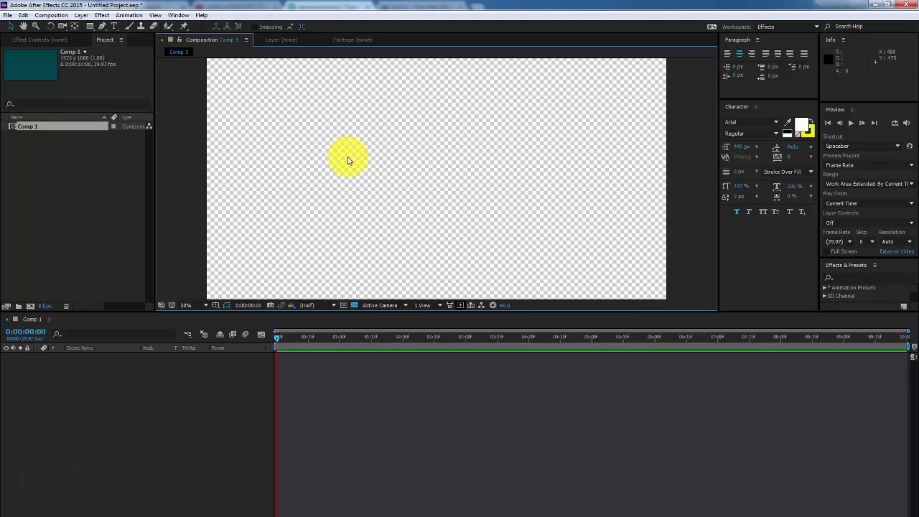
pyautogui.click(354, 306)
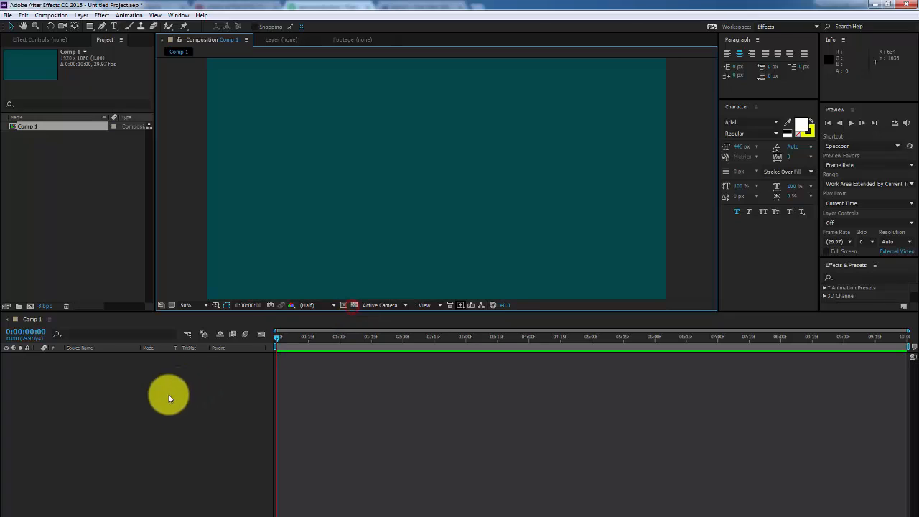
pyautogui.click(157, 402)
pyautogui.click(25, 127)
pyautogui.click(141, 409)
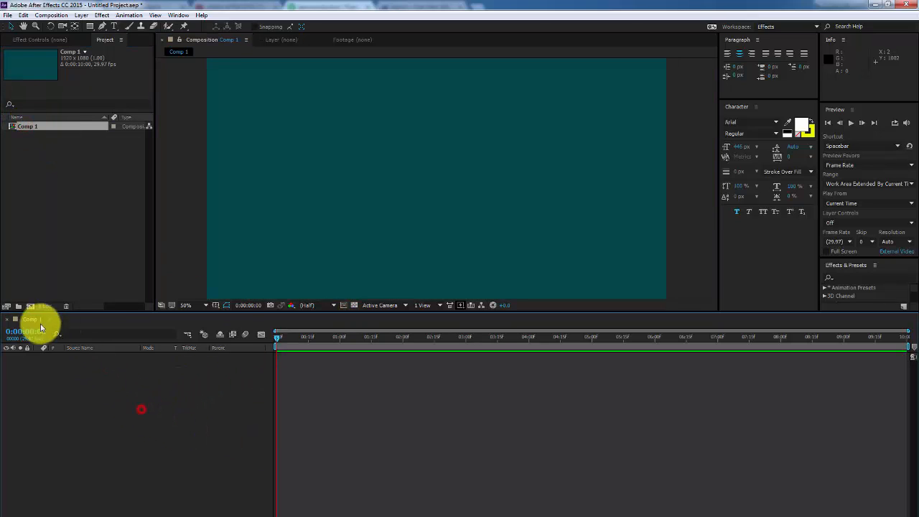
pyautogui.moveTo(330, 337); pyautogui.dragTo(705, 350)
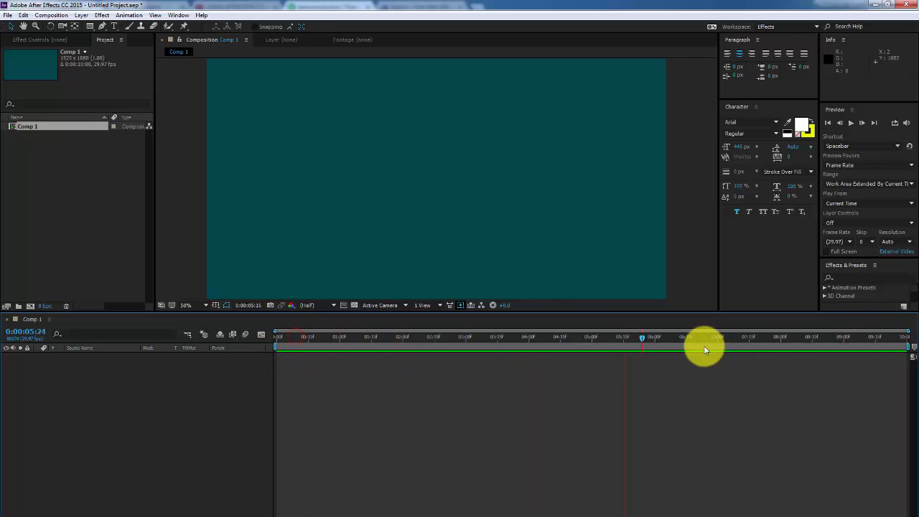
pyautogui.moveTo(522, 349); pyautogui.dragTo(169, 355)
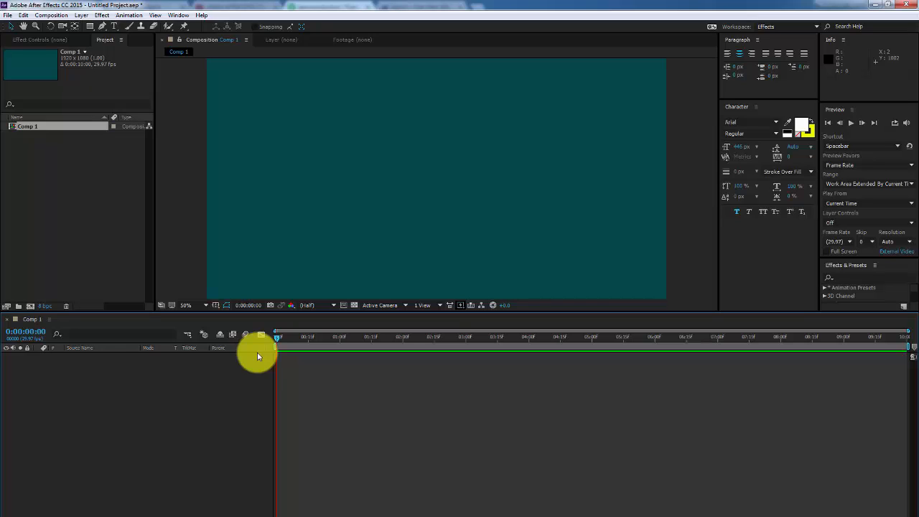
pyautogui.click(33, 127)
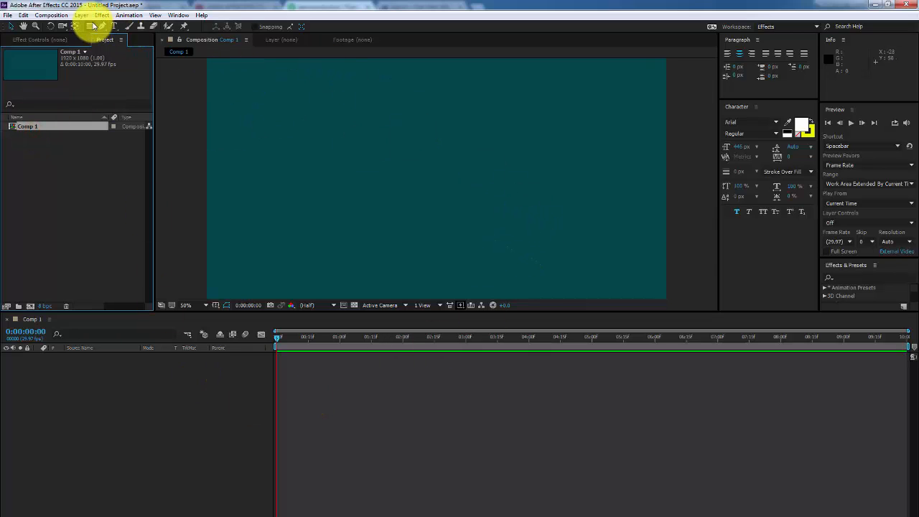
# Rename the composition to 'Animation 1' in Composition Settings
pyautogui.click(52, 15)
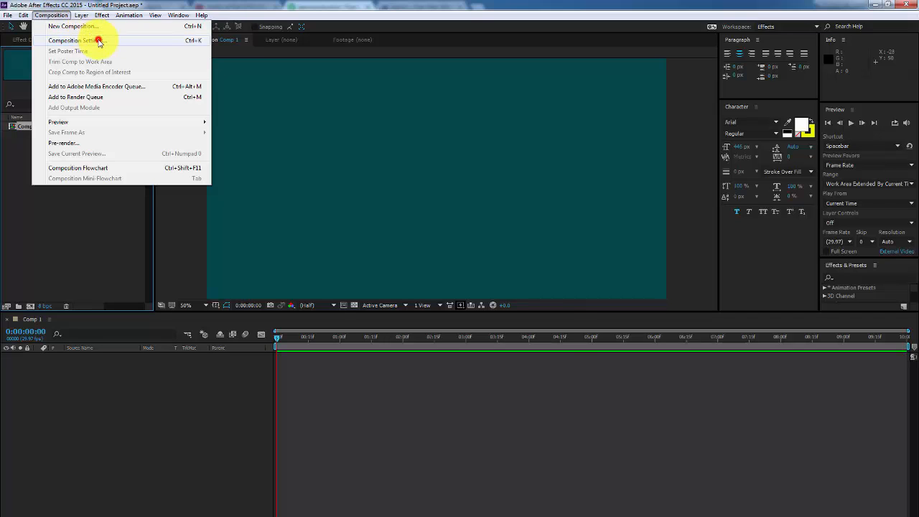
pyautogui.click(98, 41)
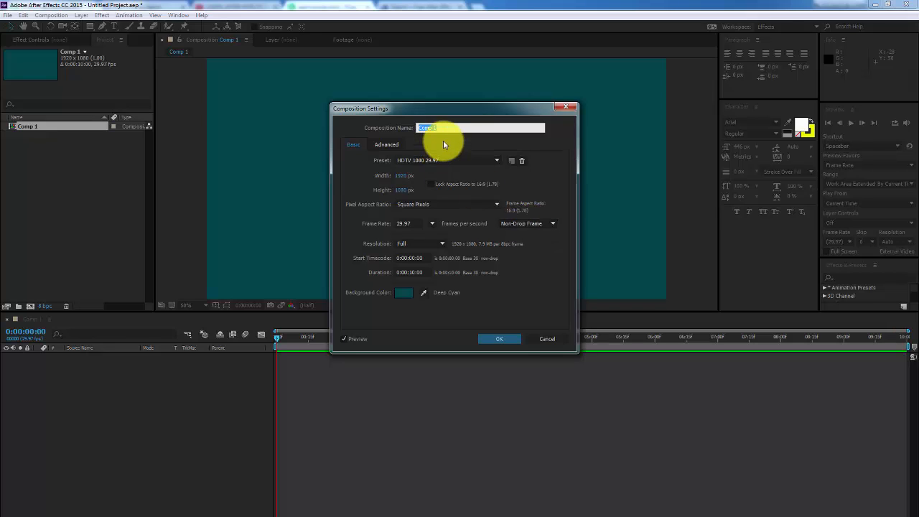
pyautogui.write('Animation 1')
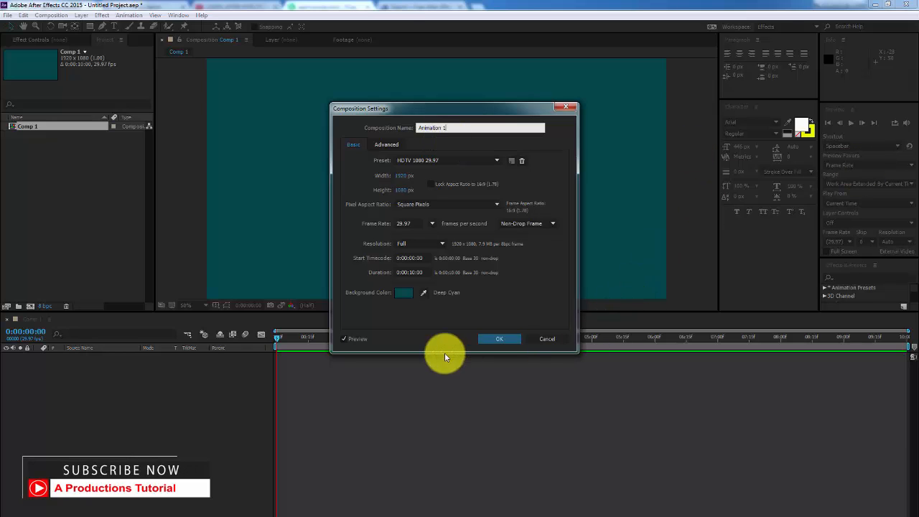
pyautogui.click(500, 339)
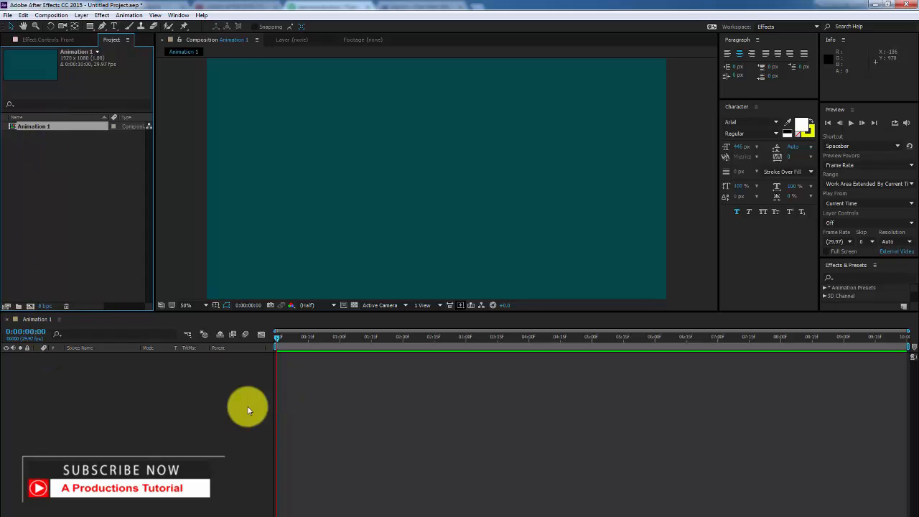
# Reopen Composition Settings with Ctrl+K to confirm the new name
pyautogui.click(220, 435)
pyautogui.hotkey('ctrl', 'k')
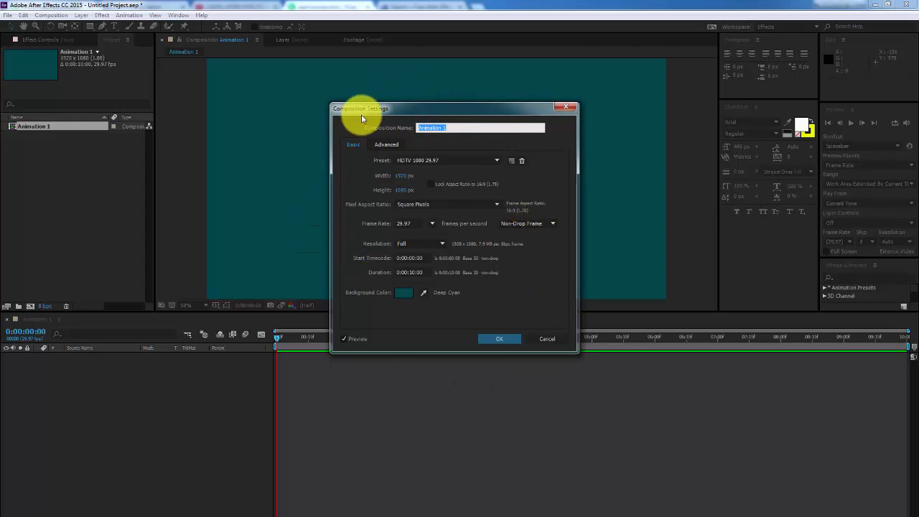
pyautogui.click(494, 338)
pyautogui.click(57, 158)
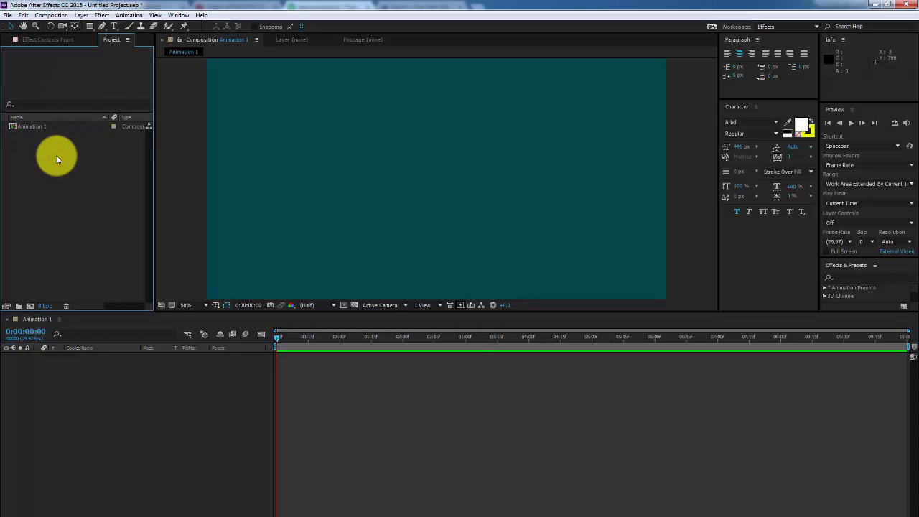
pyautogui.click(88, 27)
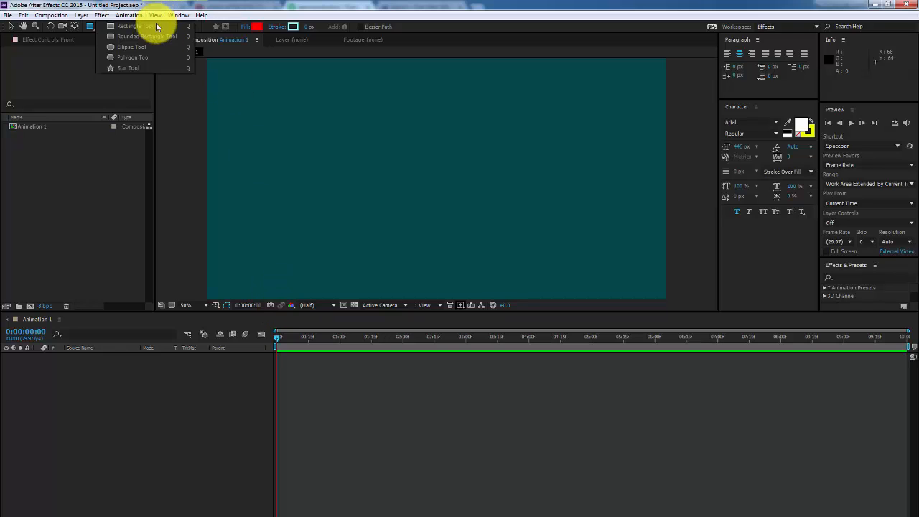
# Switch to the Selection tool and bring up the Layer > New submenu
pyautogui.click(152, 423)
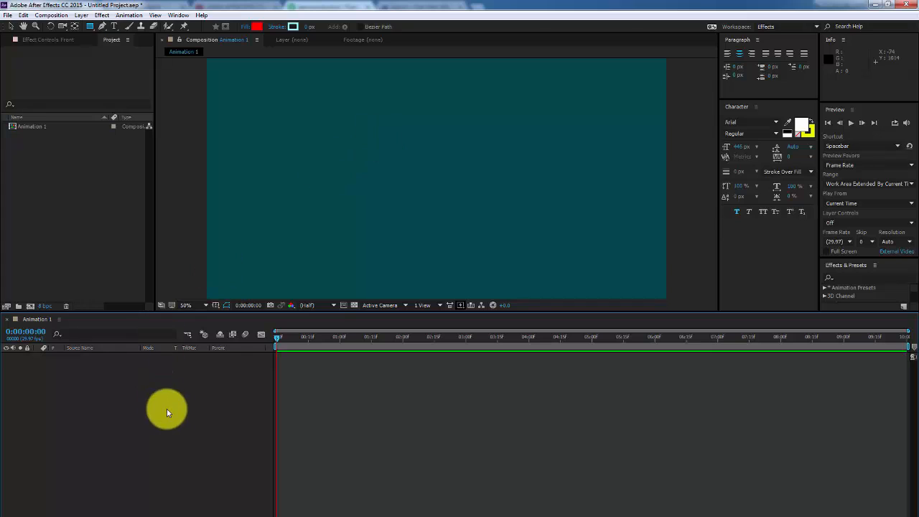
pyautogui.click(11, 26)
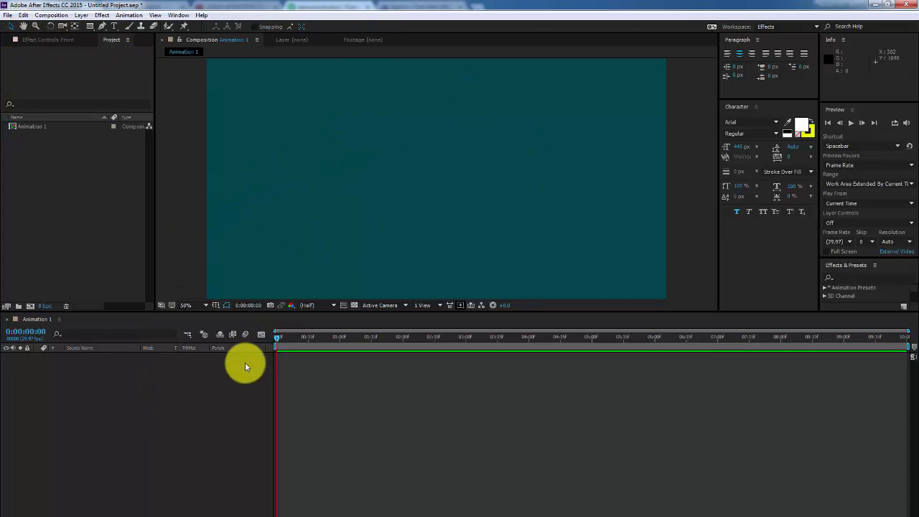
pyautogui.rightClick(224, 381)
pyautogui.rightClick(179, 381)
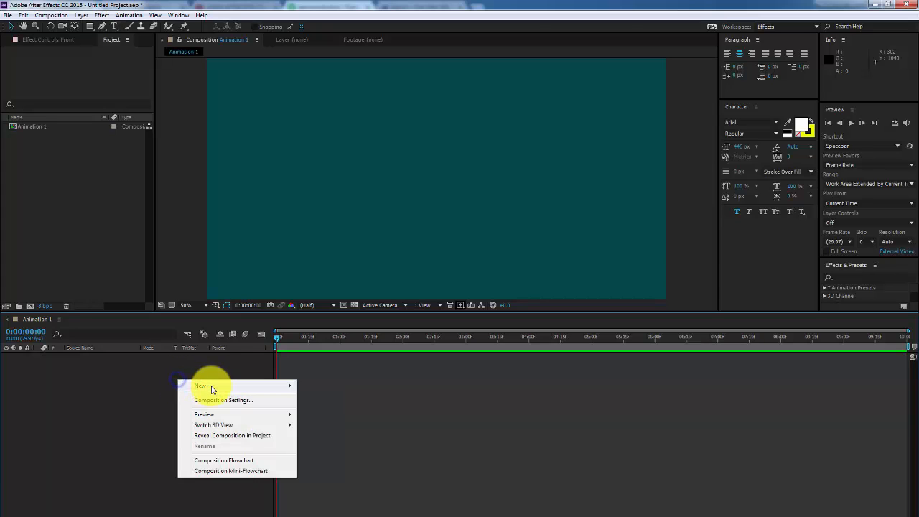
pyautogui.moveTo(211, 385)
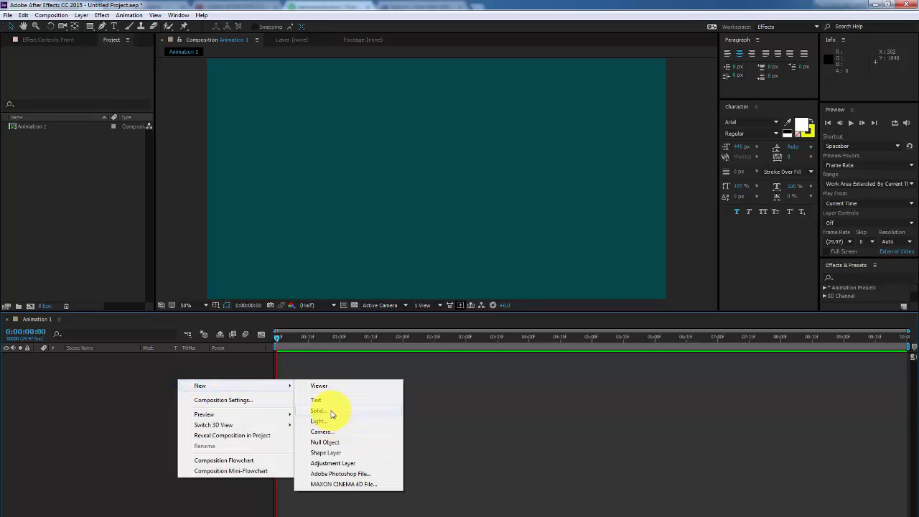
pyautogui.click(134, 420)
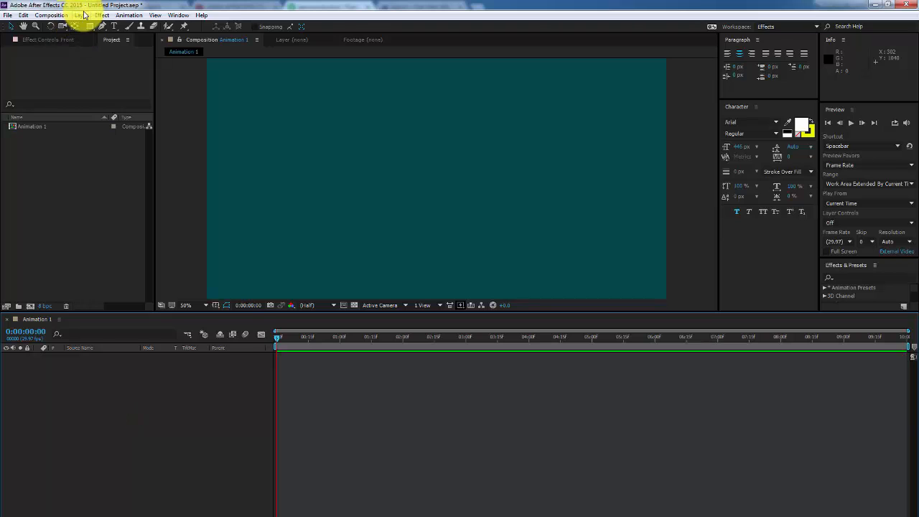
pyautogui.click(84, 15)
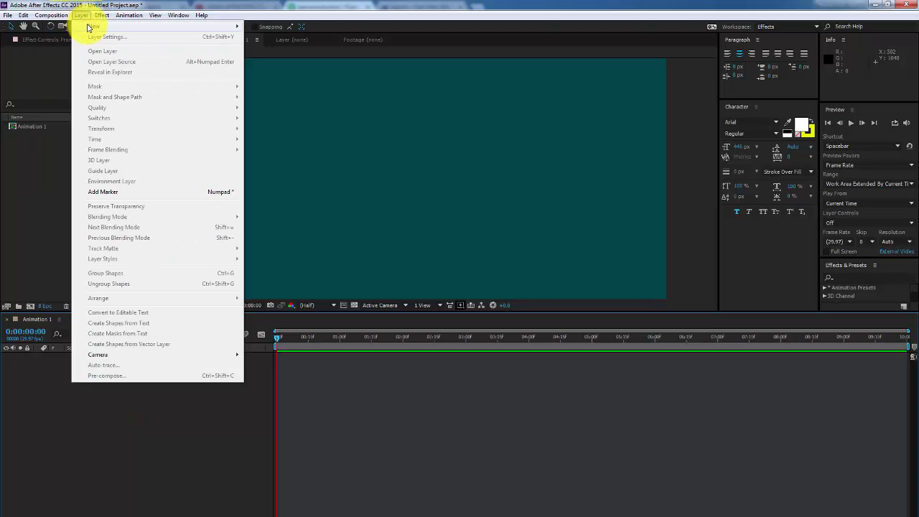
pyautogui.click(87, 26)
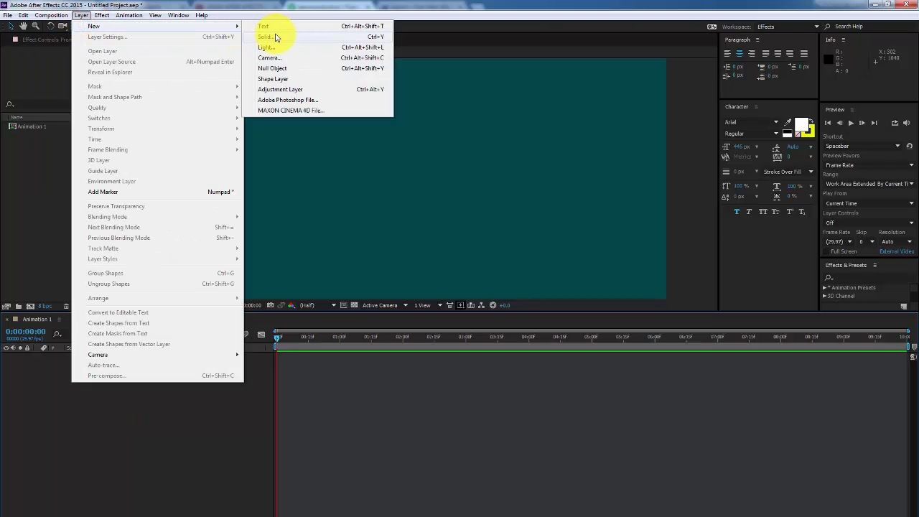
# Create a new solid and set its colour to deep cyan
pyautogui.click(383, 36)
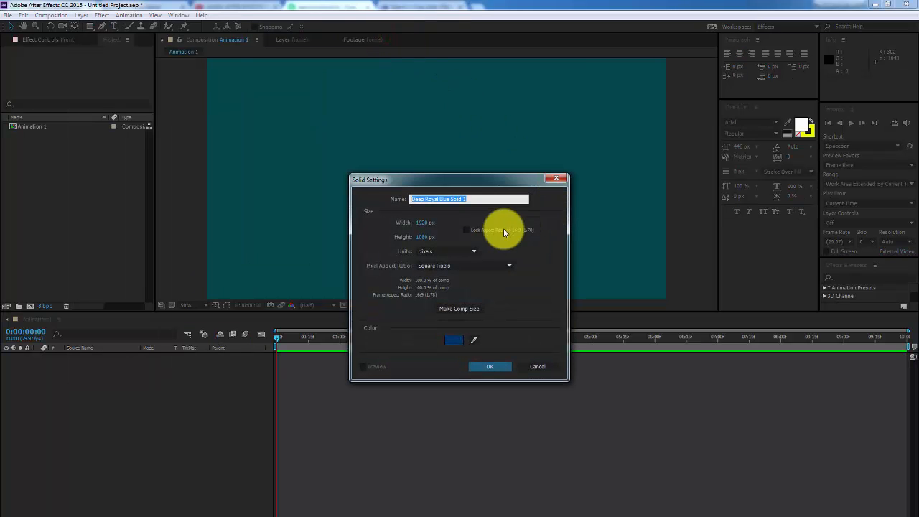
pyautogui.click(452, 340)
pyautogui.click(475, 195)
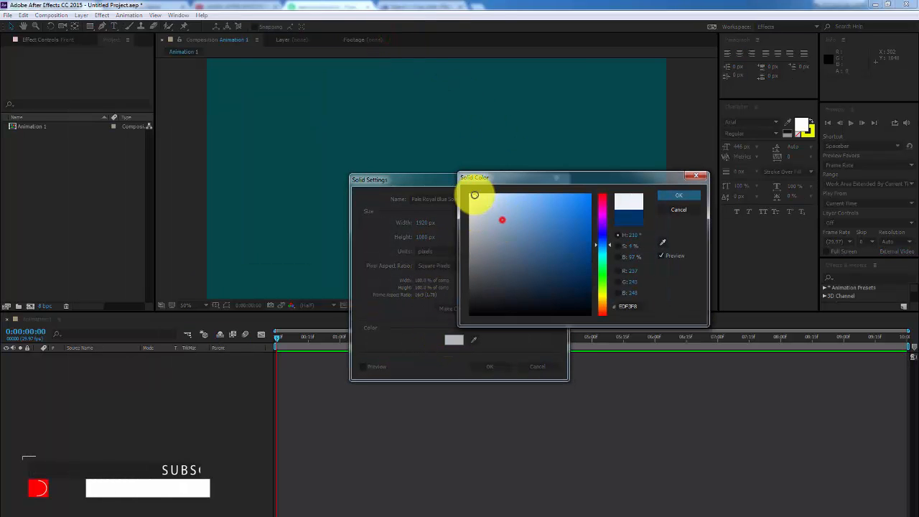
pyautogui.moveTo(537, 275); pyautogui.dragTo(441, 345)
pyautogui.moveTo(591, 201); pyautogui.dragTo(606, 192)
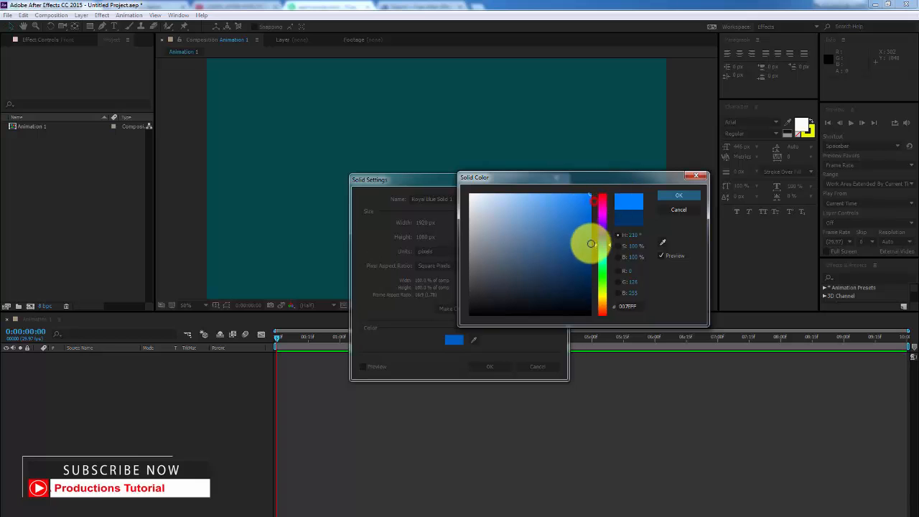
pyautogui.moveTo(591, 244); pyautogui.dragTo(605, 205)
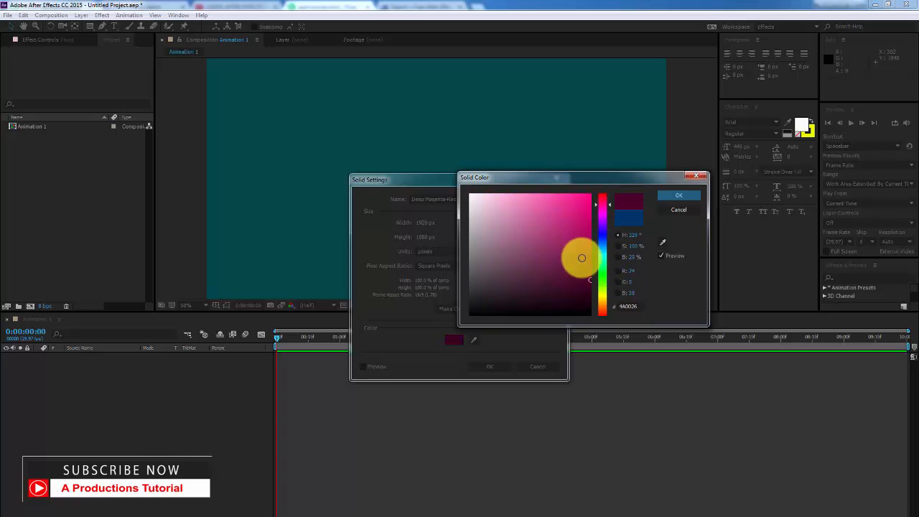
pyautogui.moveTo(599, 267); pyautogui.dragTo(606, 259)
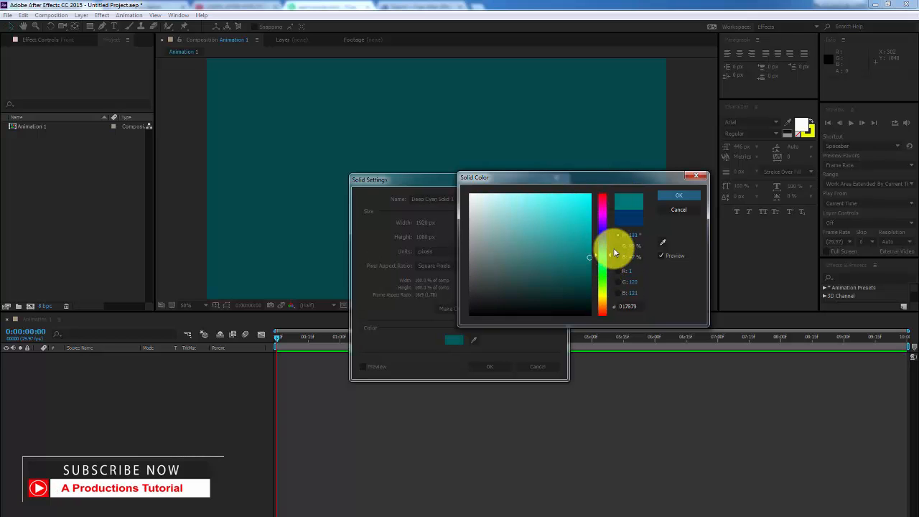
pyautogui.click(674, 194)
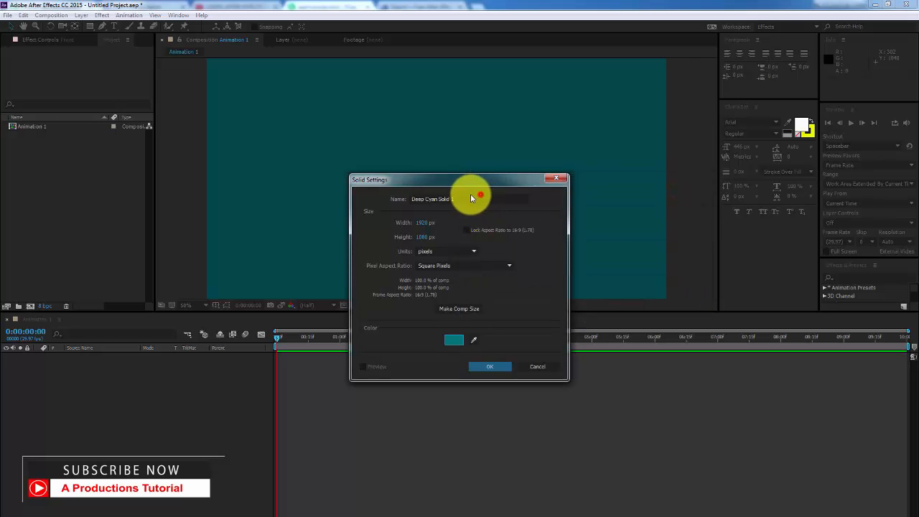
# Name the solid BG, make it comp size 1920×1080, and confirm
pyautogui.click(479, 199)
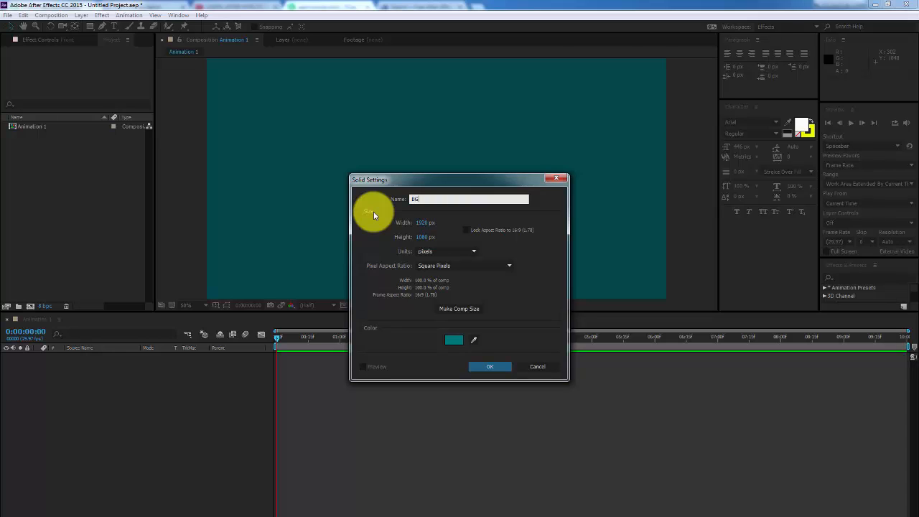
pyautogui.click(424, 223)
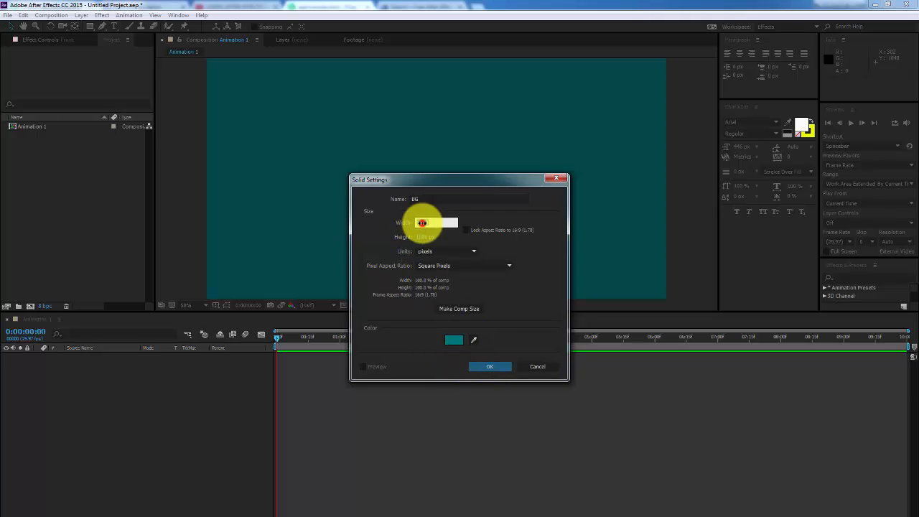
pyautogui.click(424, 237)
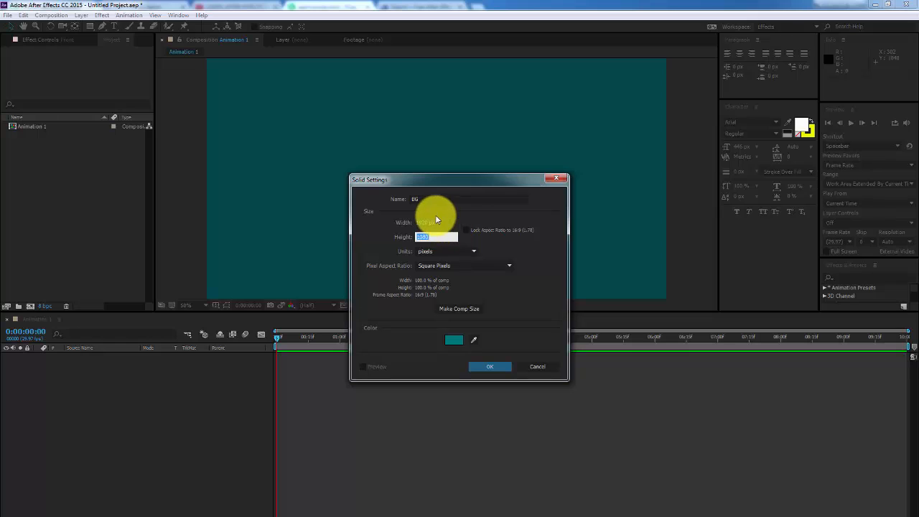
pyautogui.click(418, 224)
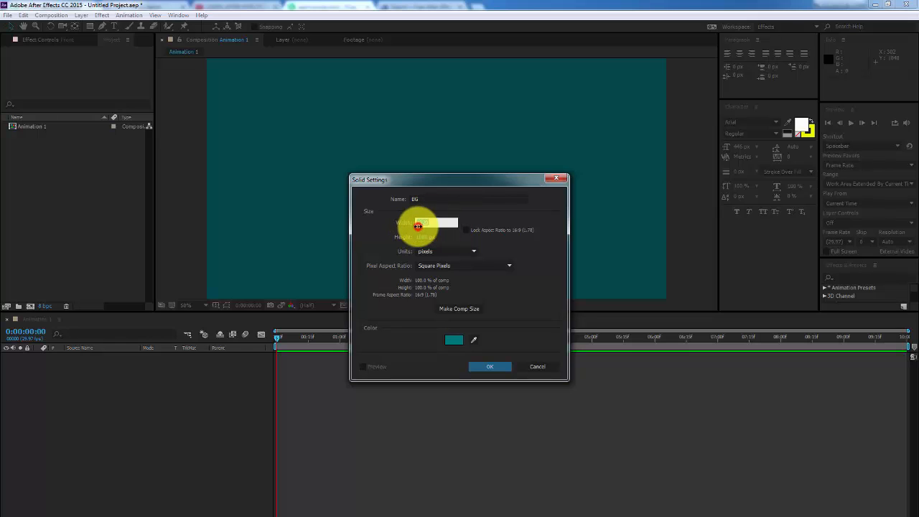
pyautogui.write('45')
pyautogui.press('Tab')
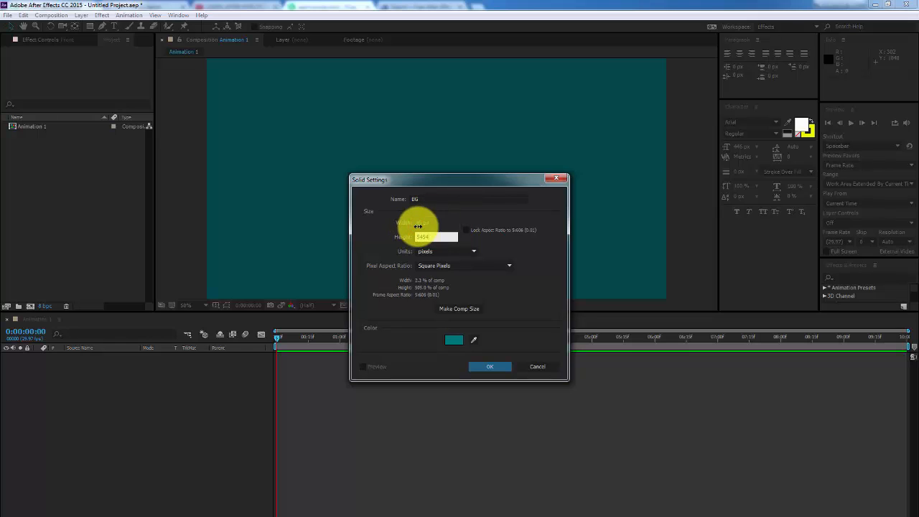
pyautogui.click(450, 312)
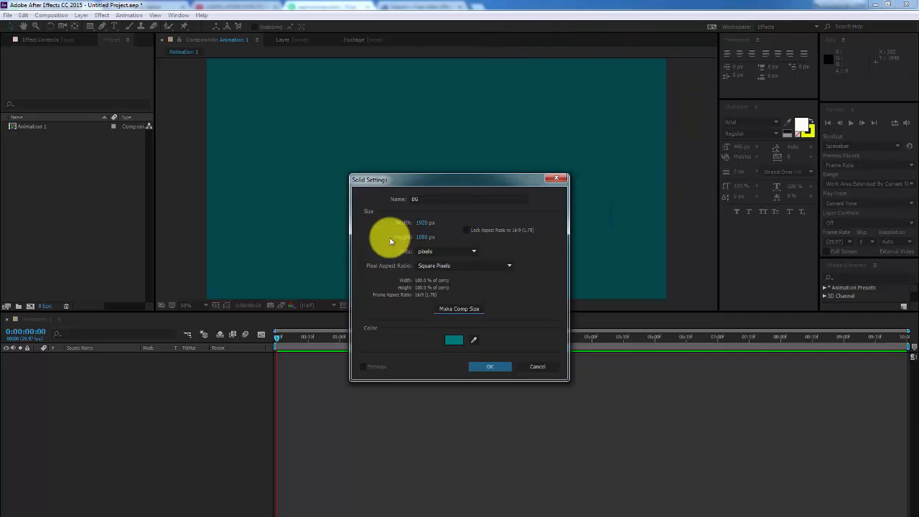
pyautogui.click(501, 369)
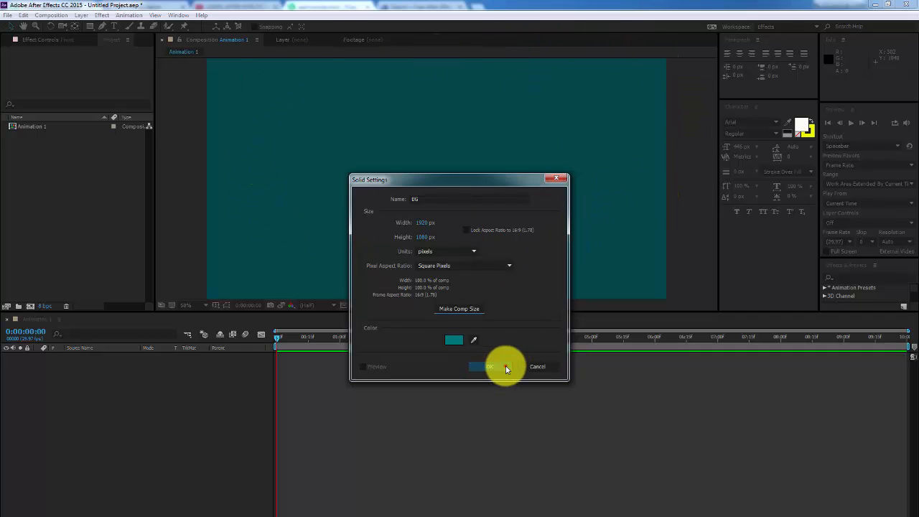
# Select the BG layer and move the playhead to frame 3
pyautogui.click(95, 357)
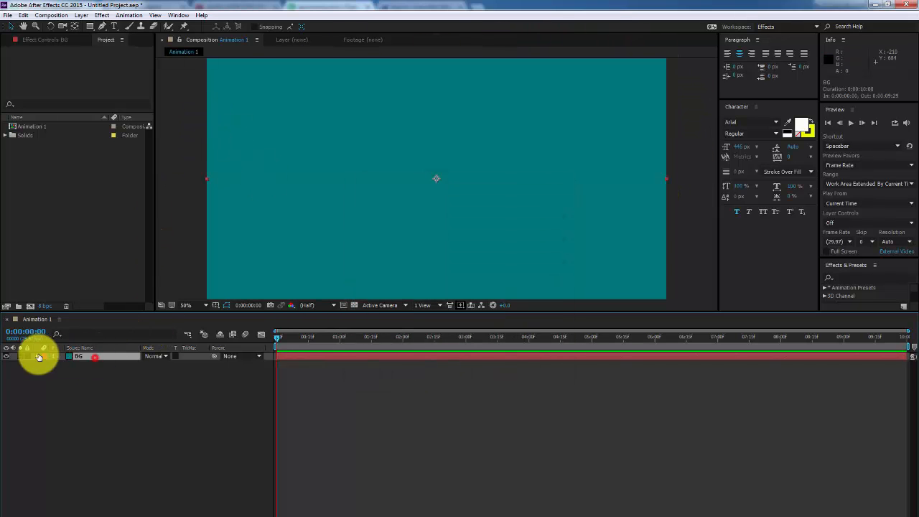
pyautogui.click(284, 335)
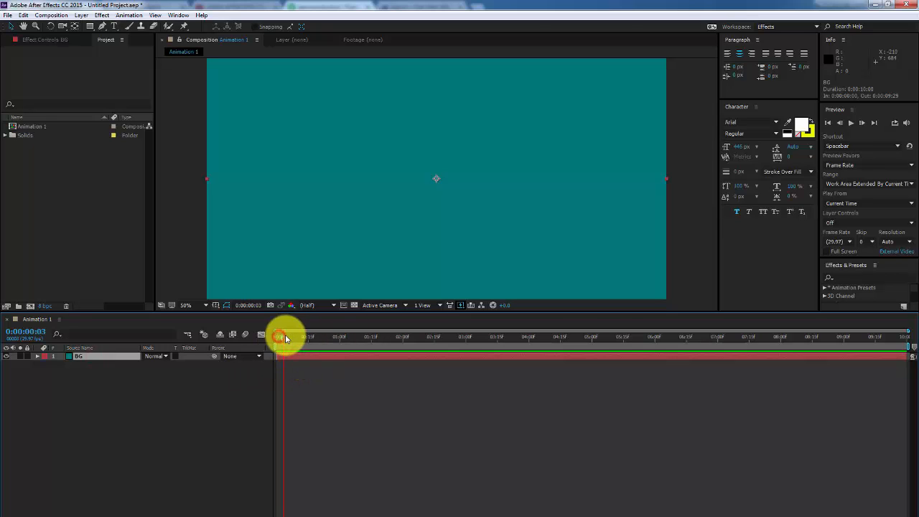
pyautogui.click(356, 305)
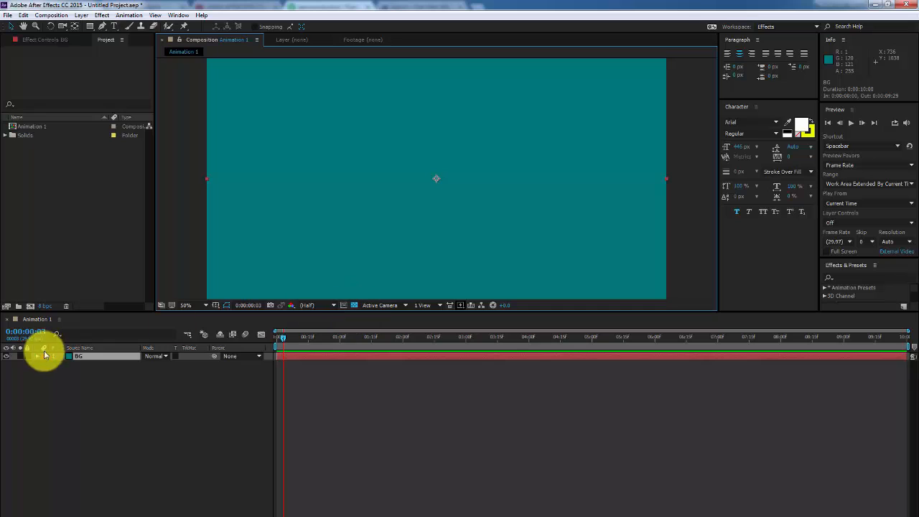
pyautogui.click(351, 306)
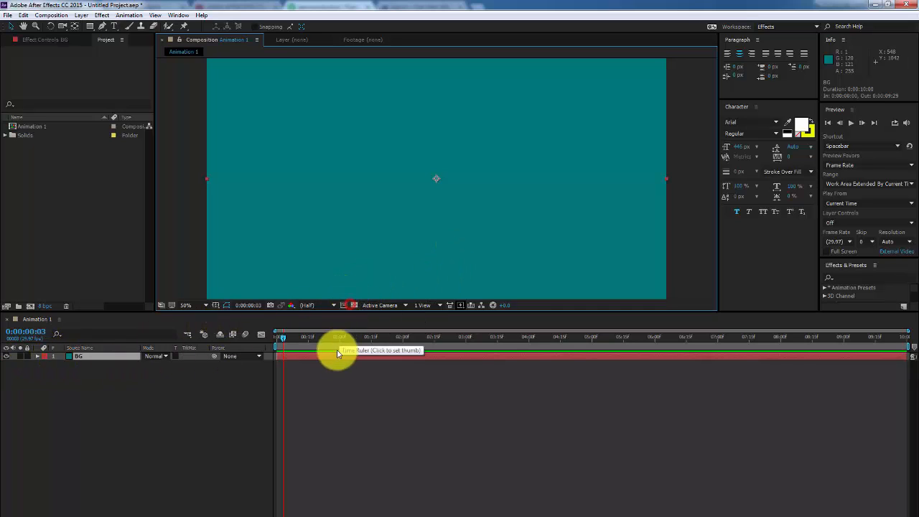
pyautogui.click(333, 355)
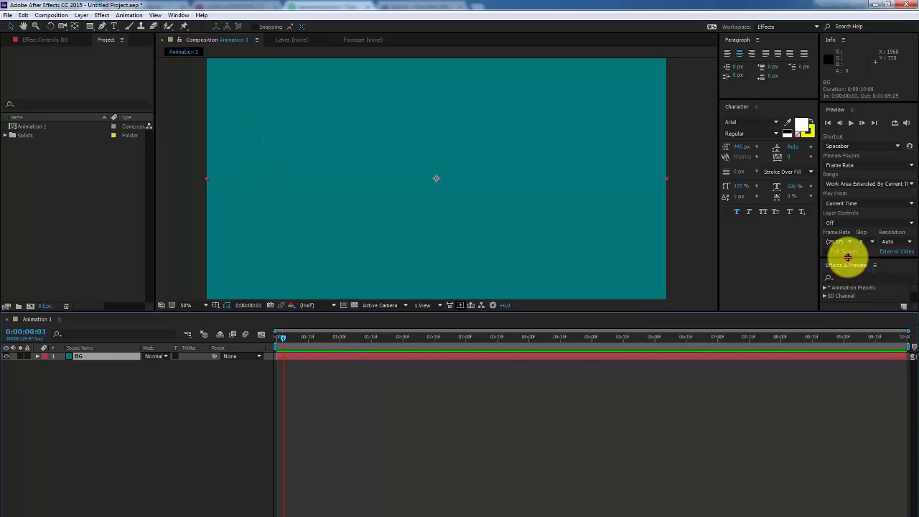
# Search the Effects & Presets panel for 'ramp' to find Gradient Ramp
pyautogui.moveTo(848, 258); pyautogui.dragTo(870, 49)
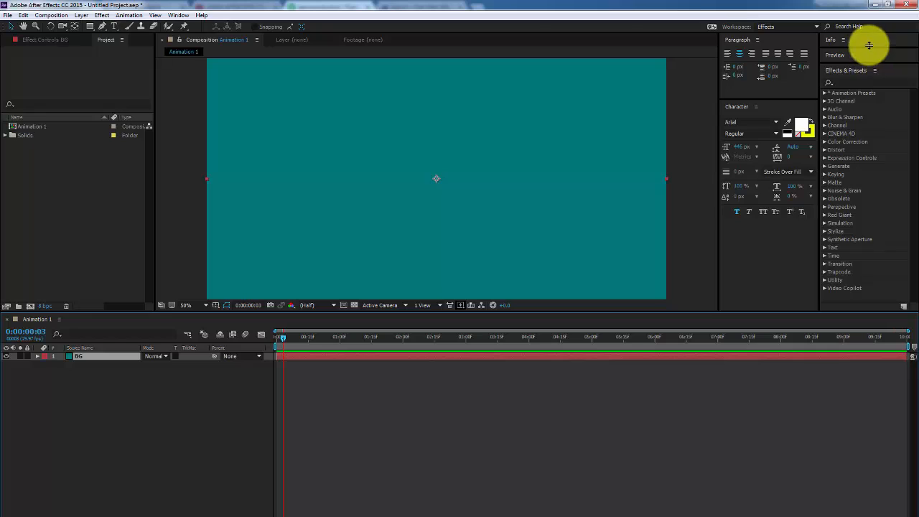
pyautogui.click(858, 82)
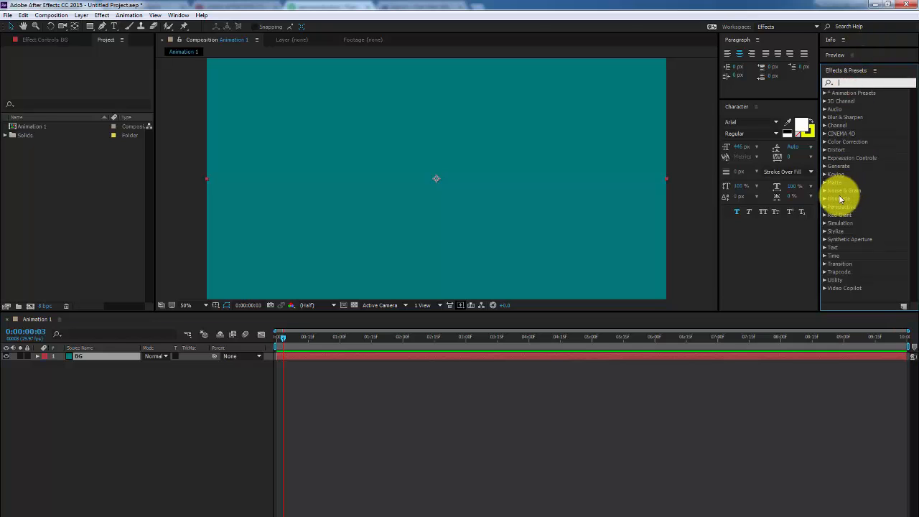
pyautogui.write('ramp')
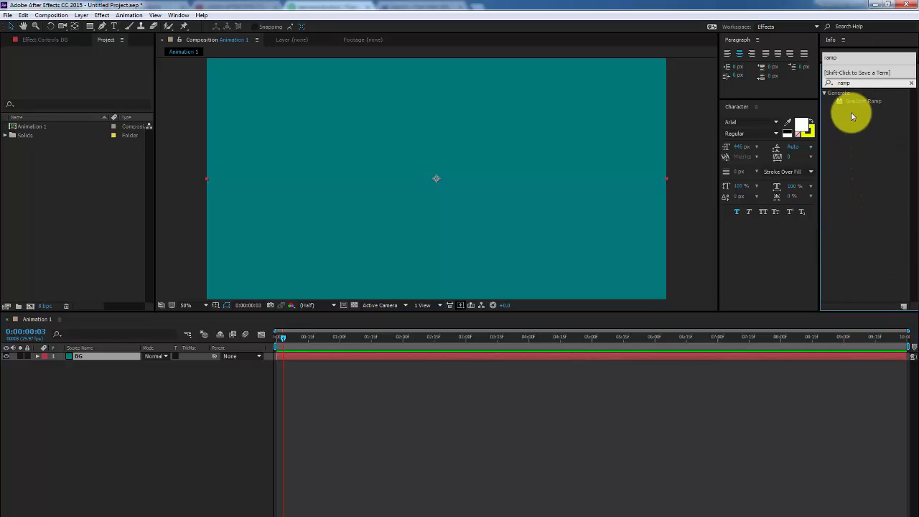
pyautogui.moveTo(855, 104); pyautogui.dragTo(819, 98)
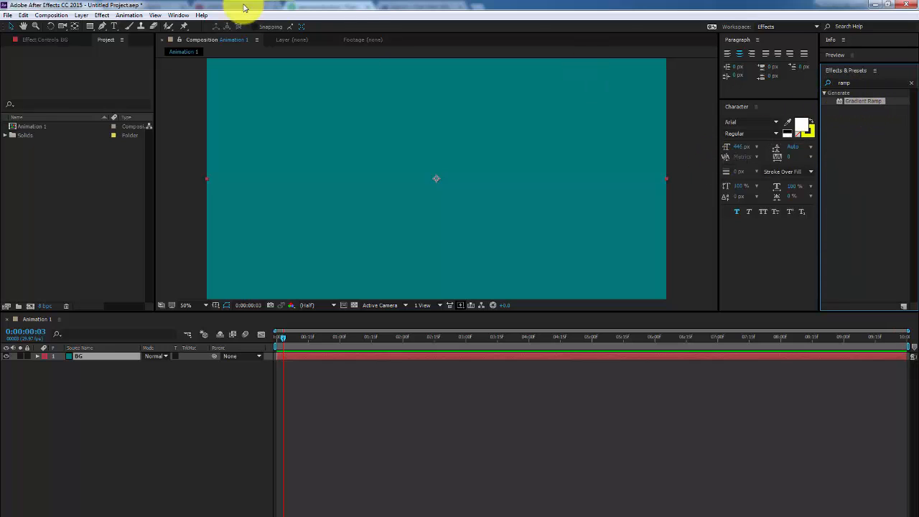
pyautogui.click(324, 127)
# Navigate the Effect menu to its Generate category
pyautogui.click(101, 16)
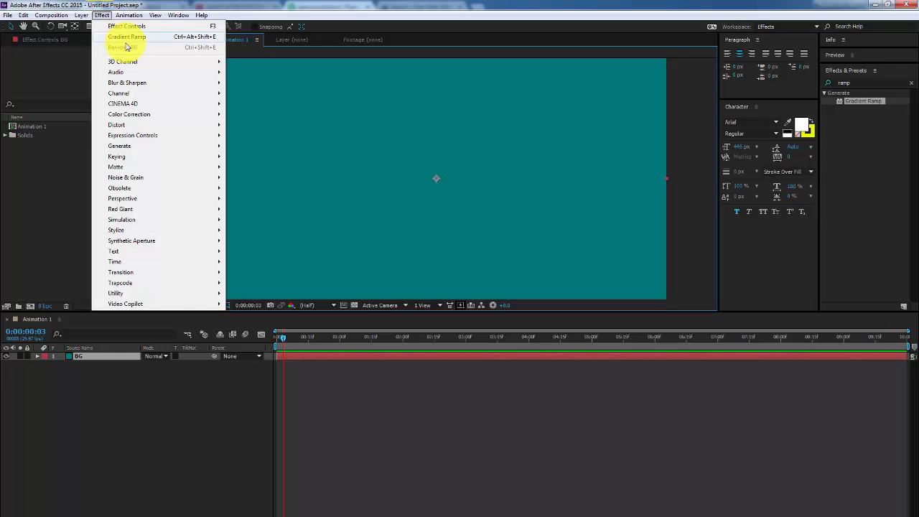
pyautogui.moveTo(152, 93)
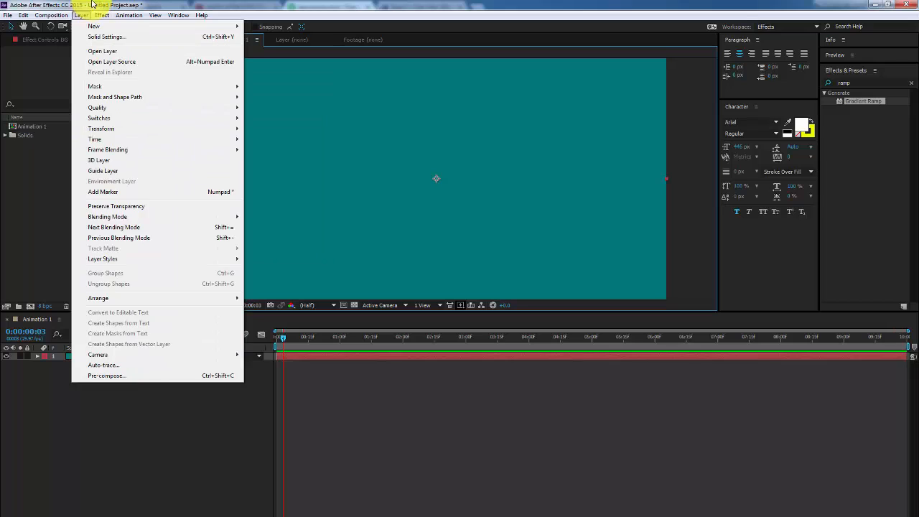
pyautogui.click(856, 86)
pyautogui.moveTo(857, 81); pyautogui.dragTo(831, 82)
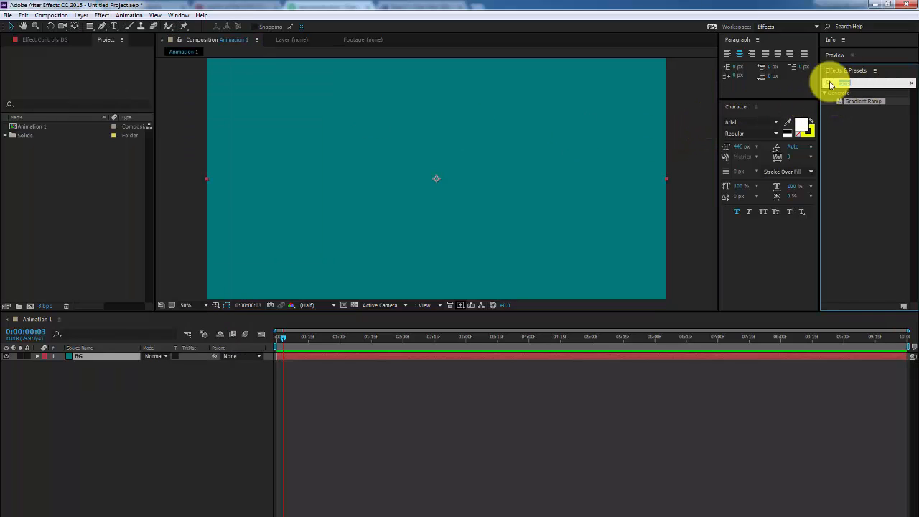
pyautogui.click(79, 16)
pyautogui.moveTo(97, 16)
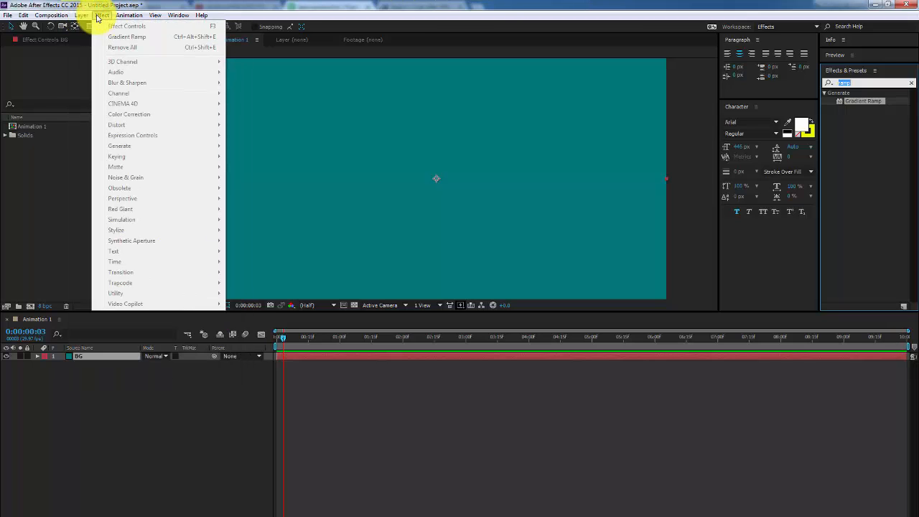
pyautogui.click(111, 359)
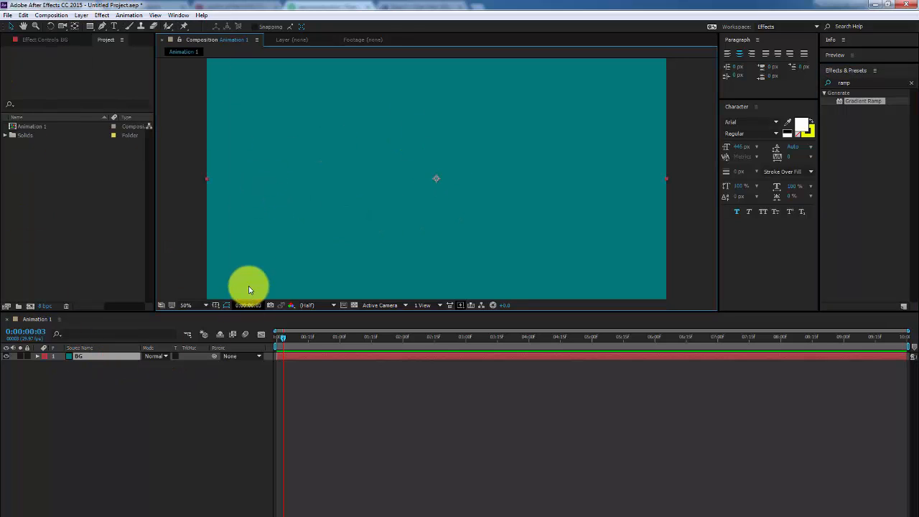
pyautogui.click(100, 16)
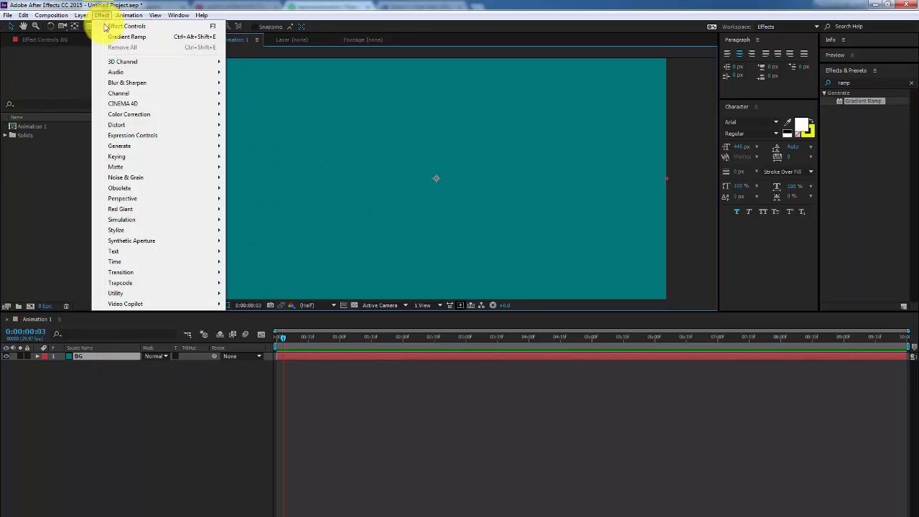
pyautogui.moveTo(179, 146)
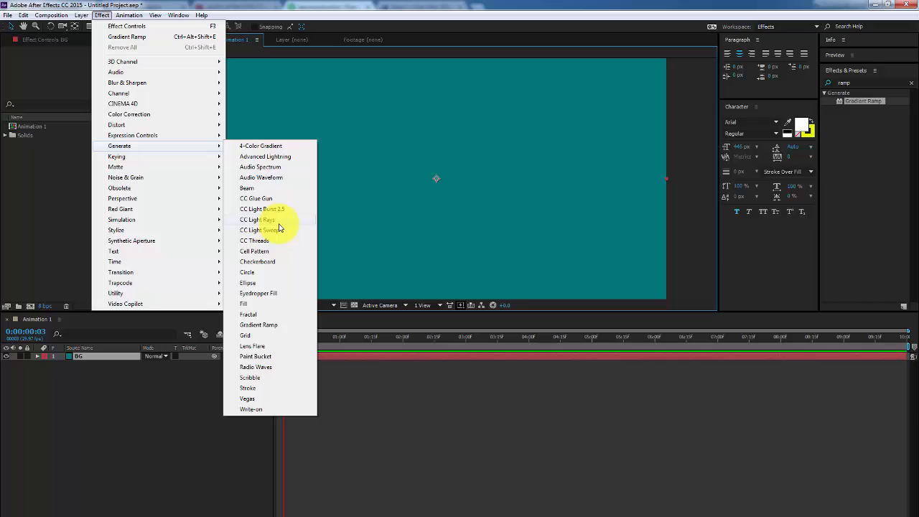
# Apply Gradient Ramp to BG and reach its Ramp Shape choices in Effect Controls
pyautogui.click(266, 325)
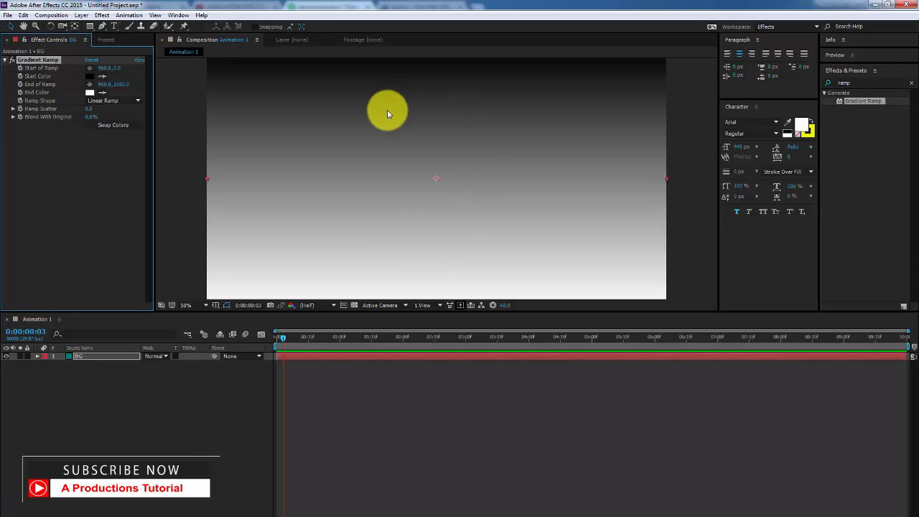
pyautogui.click(70, 359)
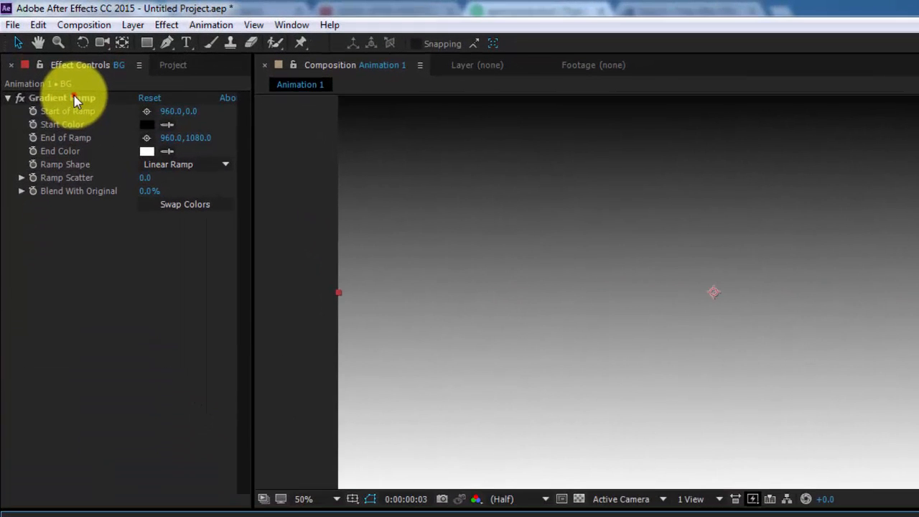
pyautogui.click(61, 79)
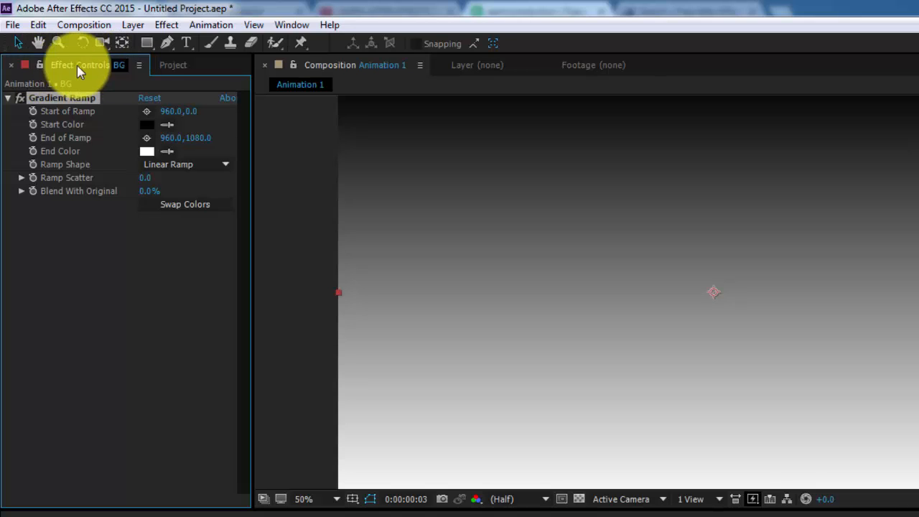
pyautogui.click(10, 69)
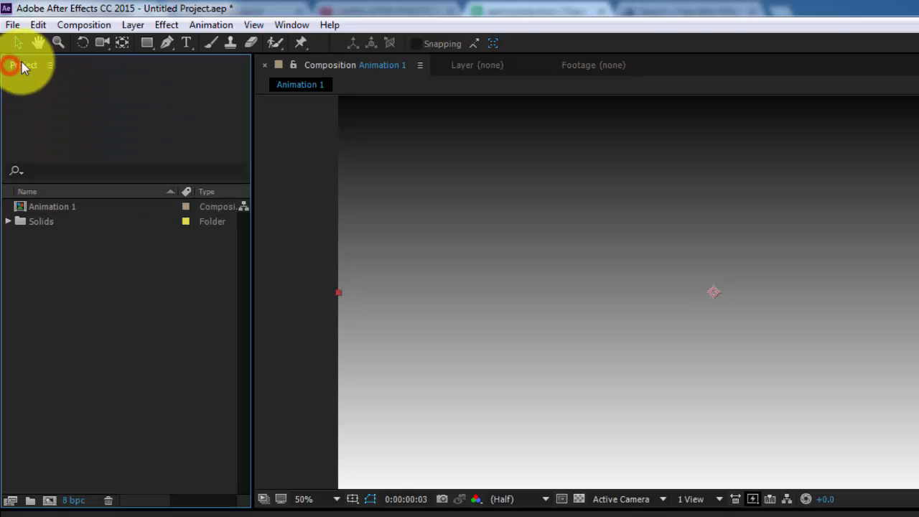
pyautogui.click(294, 25)
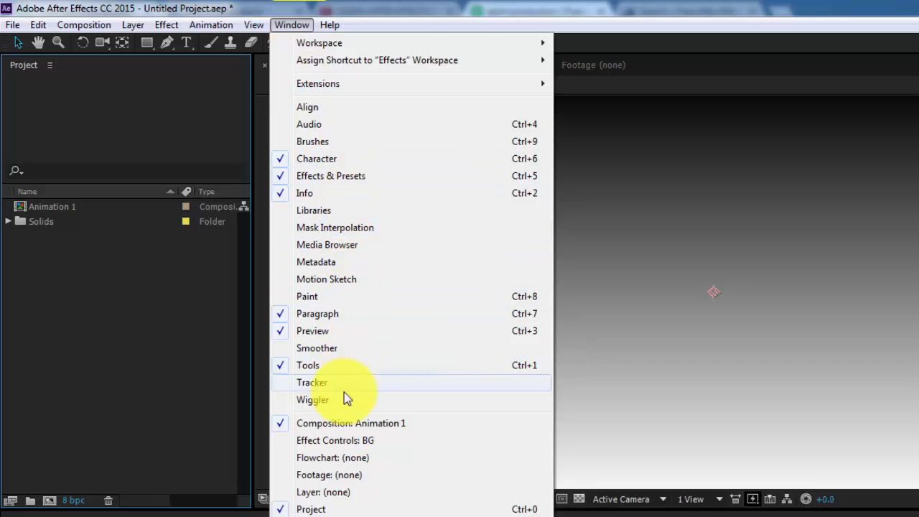
pyautogui.click(369, 441)
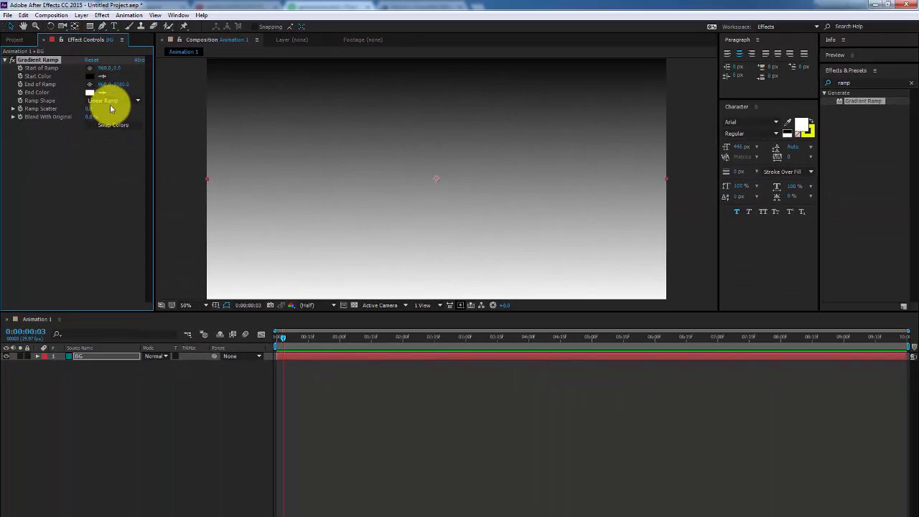
pyautogui.click(103, 100)
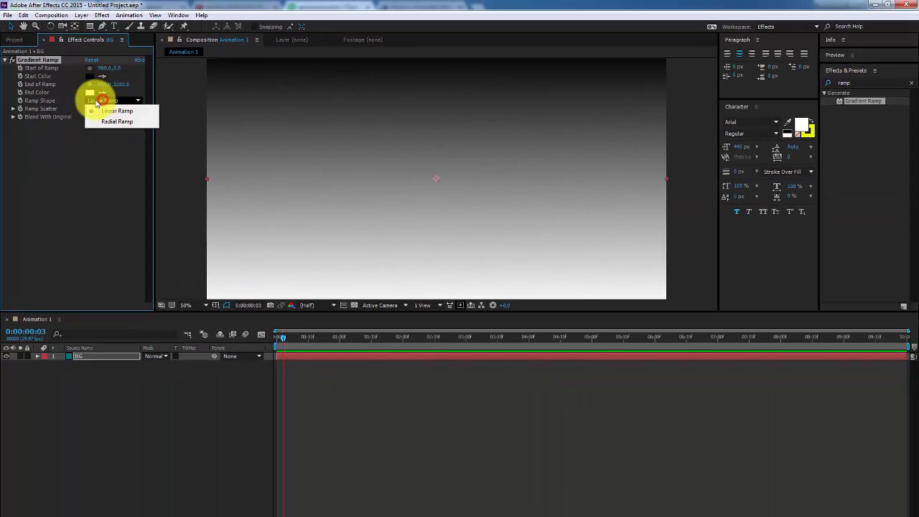
# Make the ramp radial with its start point at the composition centre
pyautogui.click(40, 105)
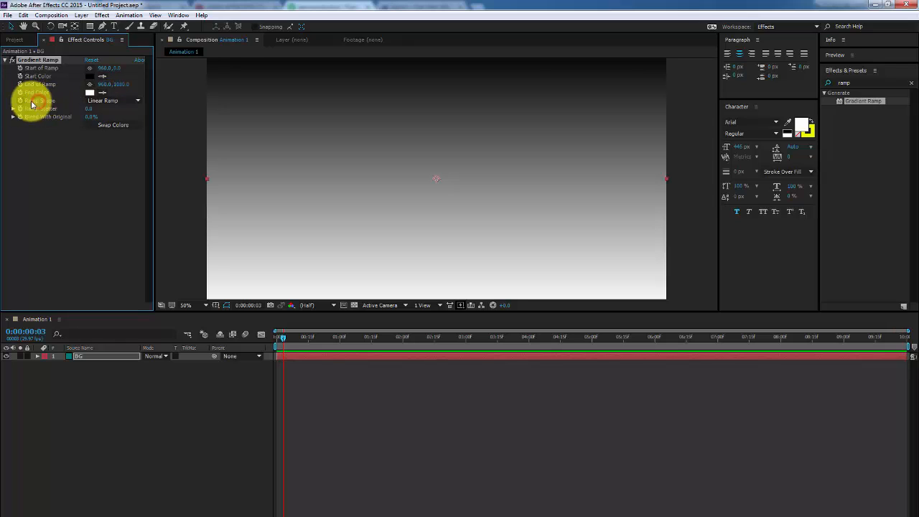
pyautogui.click(106, 101)
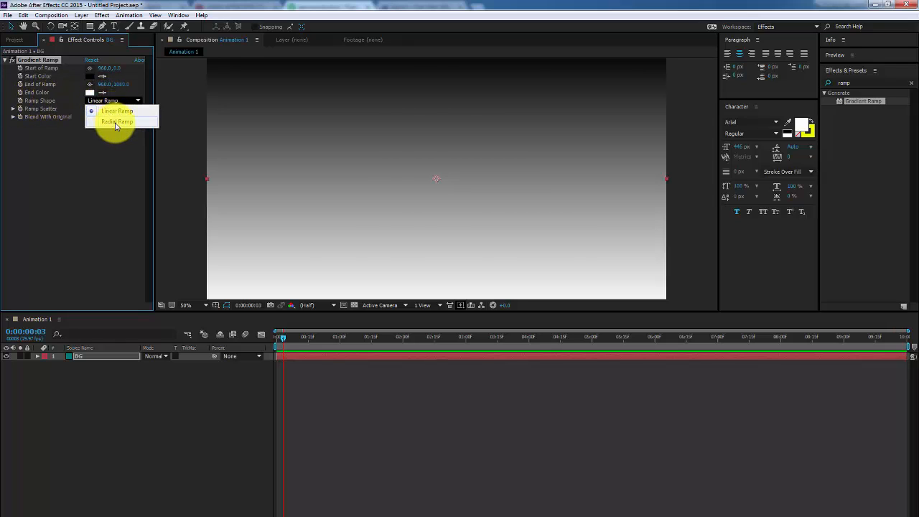
pyautogui.click(117, 122)
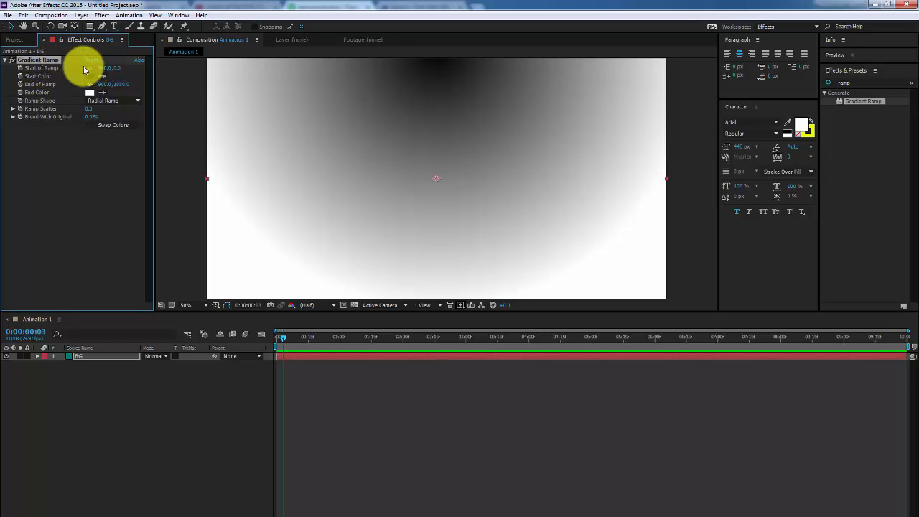
pyautogui.click(89, 68)
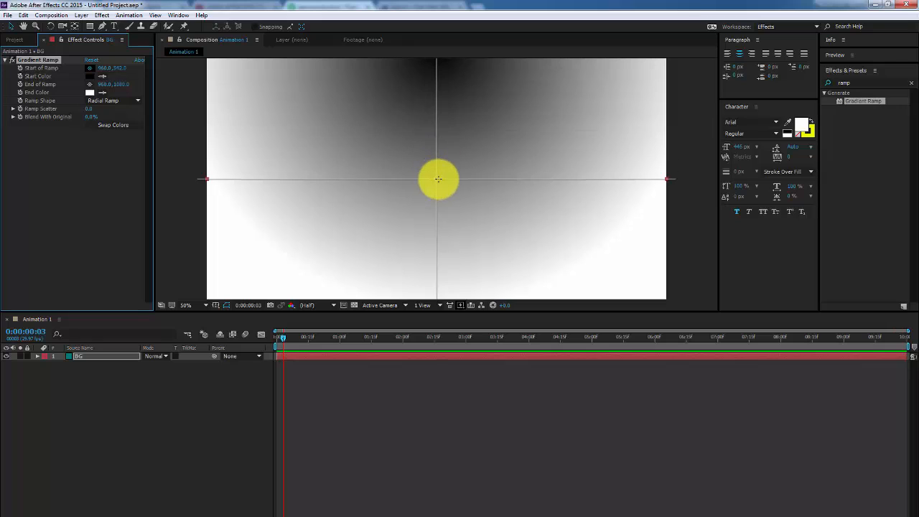
pyautogui.click(437, 178)
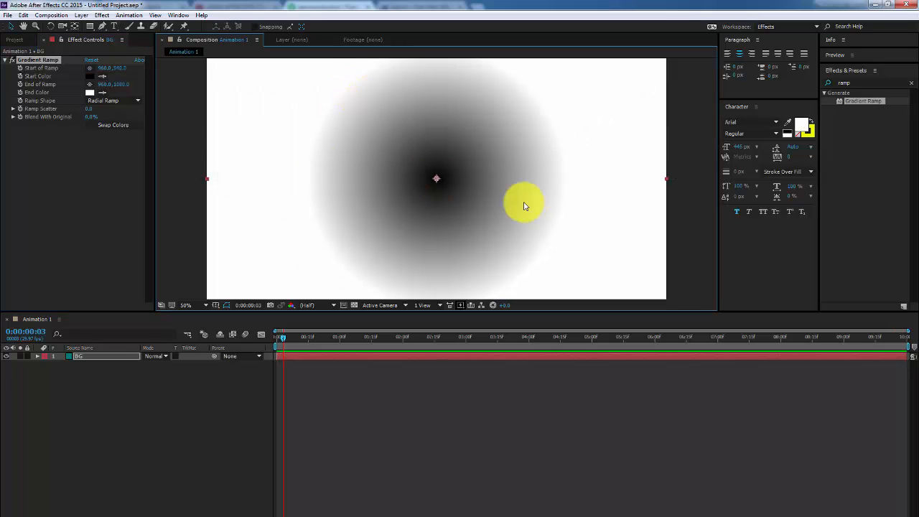
# Swap the ramp colours so the centre is white fading to black edges
pyautogui.click(110, 125)
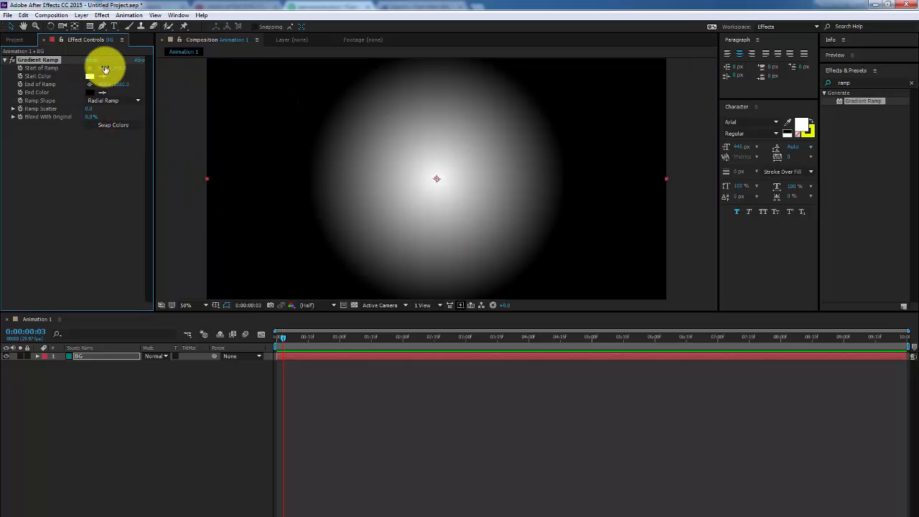
pyautogui.click(115, 125)
pyautogui.click(116, 125)
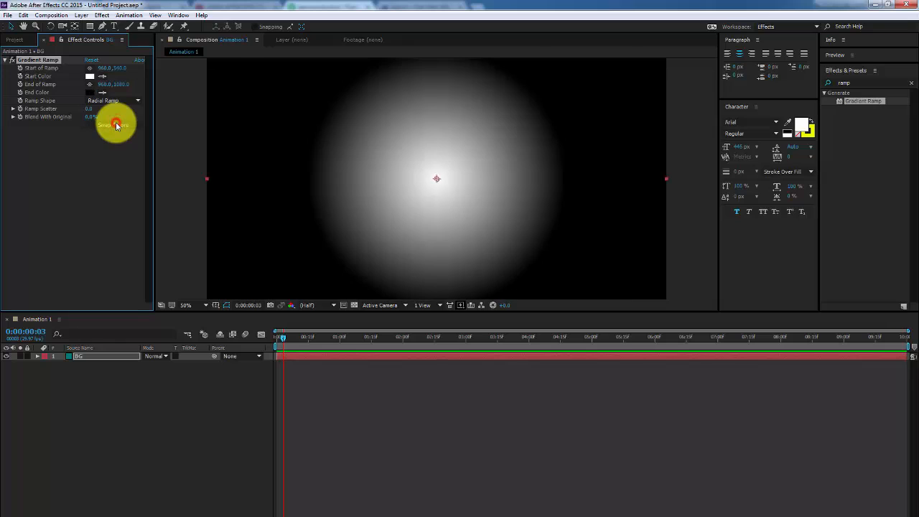
pyautogui.click(115, 125)
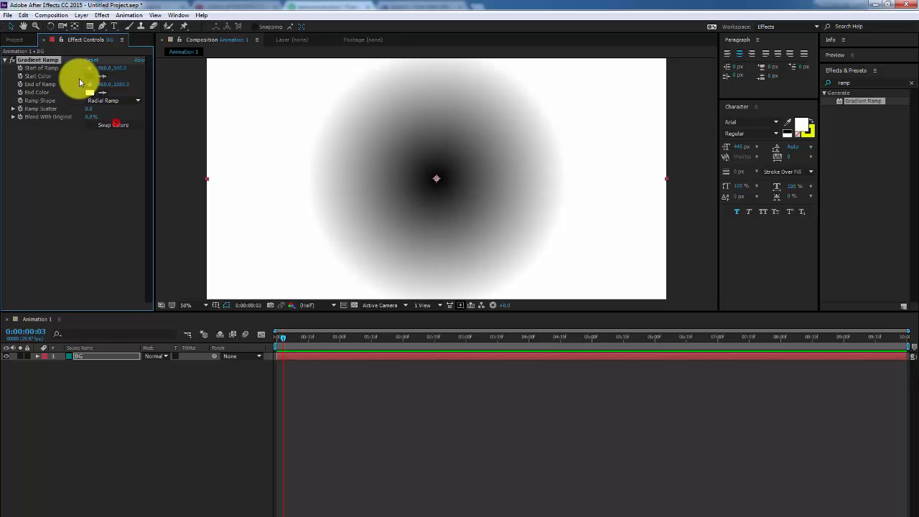
pyautogui.click(114, 125)
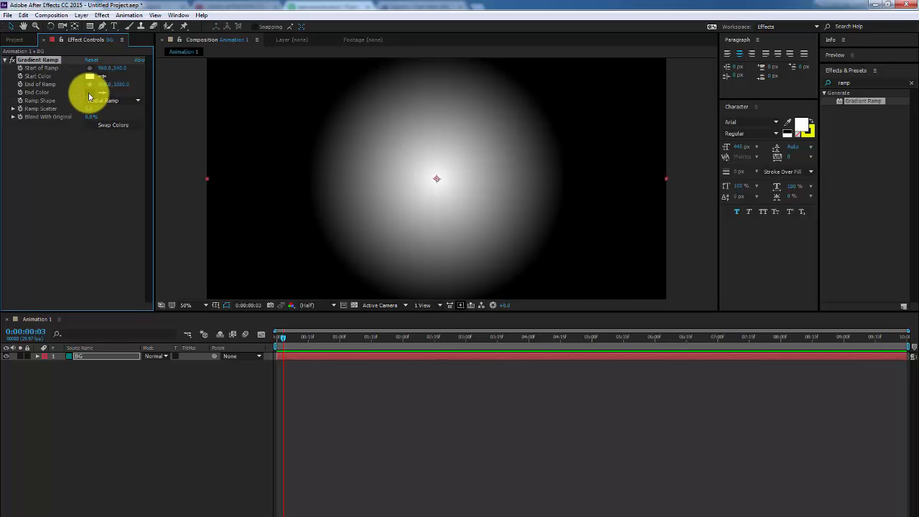
pyautogui.click(89, 92)
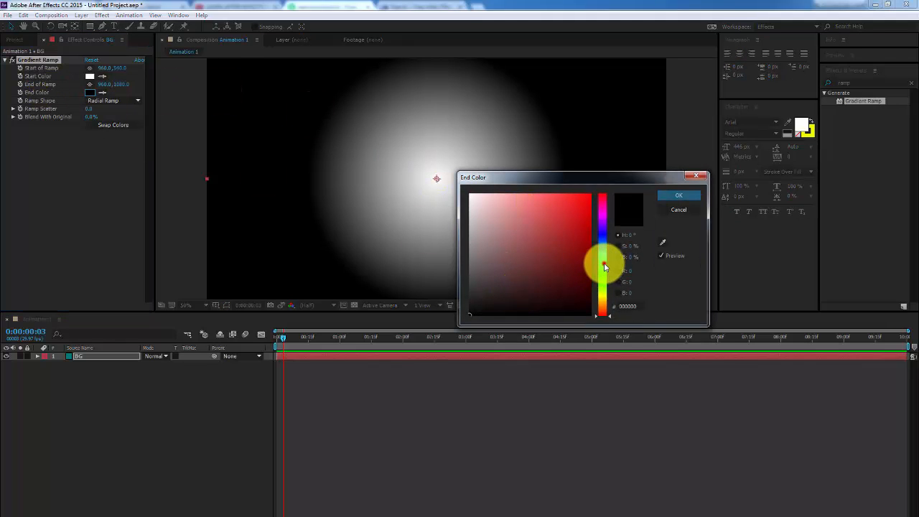
# Set the radial gradient's End Color to light cyan and confirm it
pyautogui.click(605, 264)
pyautogui.click(503, 201)
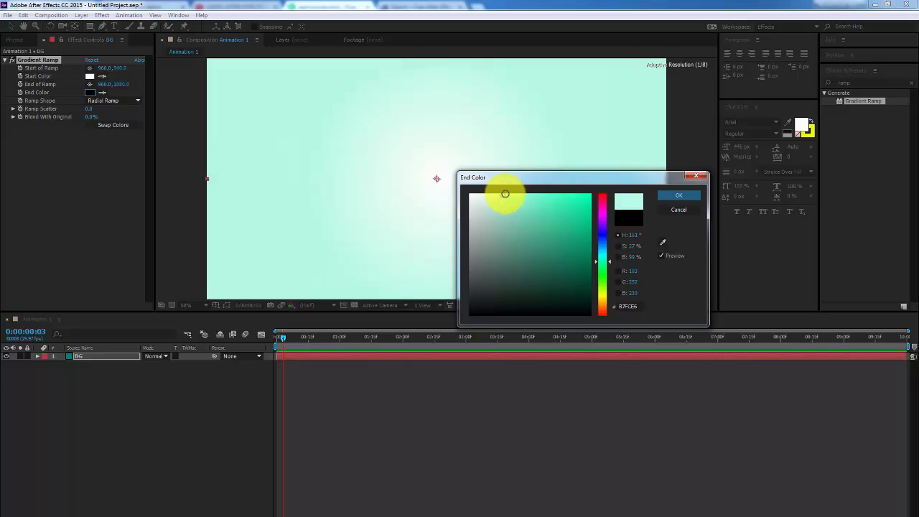
pyautogui.click(682, 195)
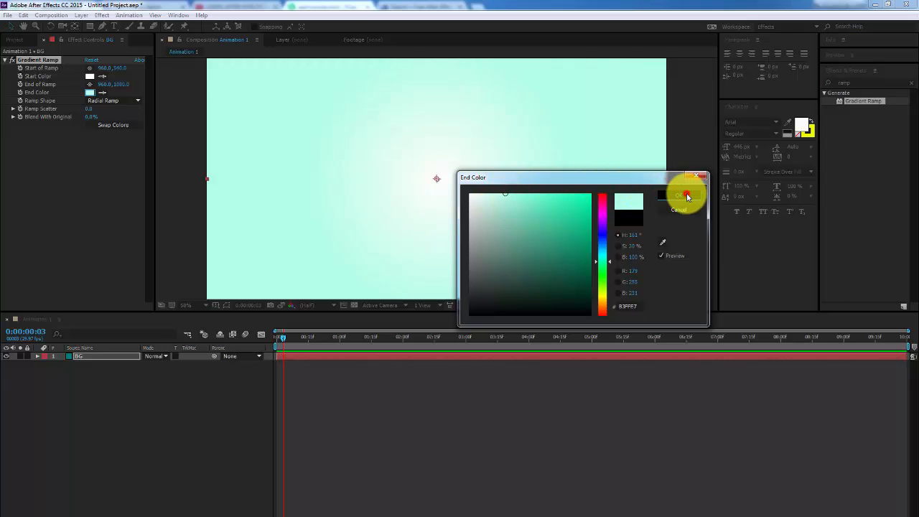
pyautogui.click(166, 402)
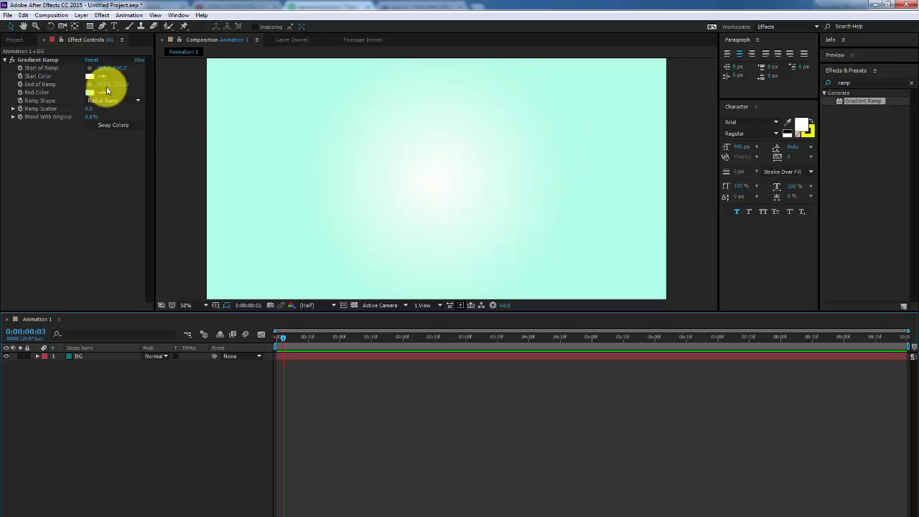
# Try cyan shades for the Start Color, then cancel to keep it white
pyautogui.click(90, 76)
pyautogui.click(591, 198)
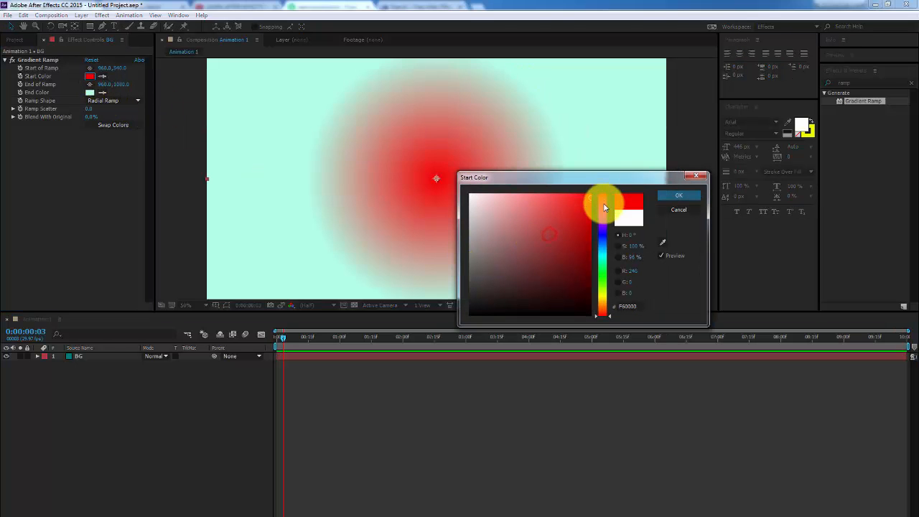
pyautogui.moveTo(601, 203); pyautogui.dragTo(594, 255)
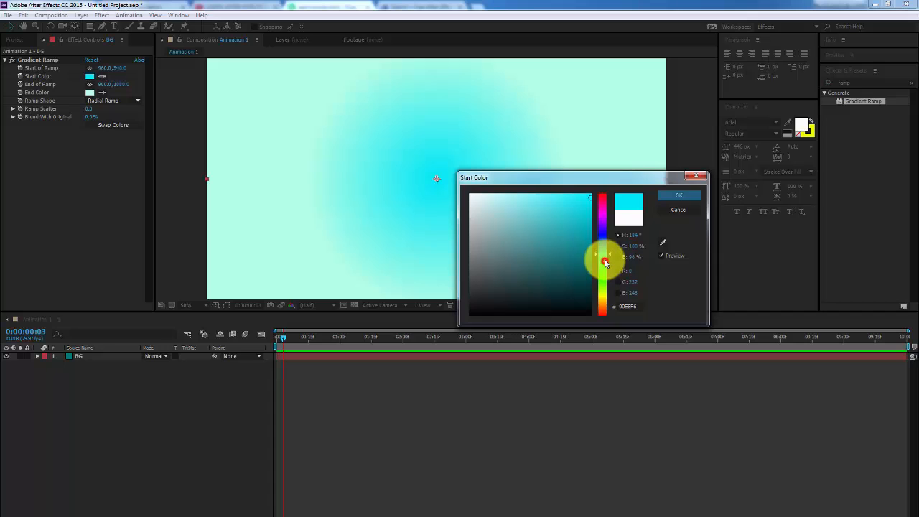
pyautogui.moveTo(605, 258); pyautogui.dragTo(606, 262)
pyautogui.click(544, 199)
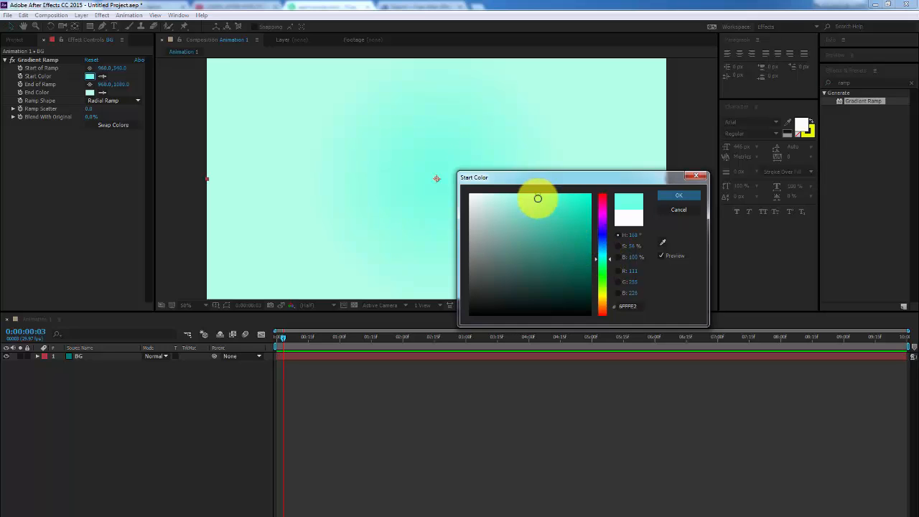
pyautogui.moveTo(540, 195); pyautogui.dragTo(546, 195)
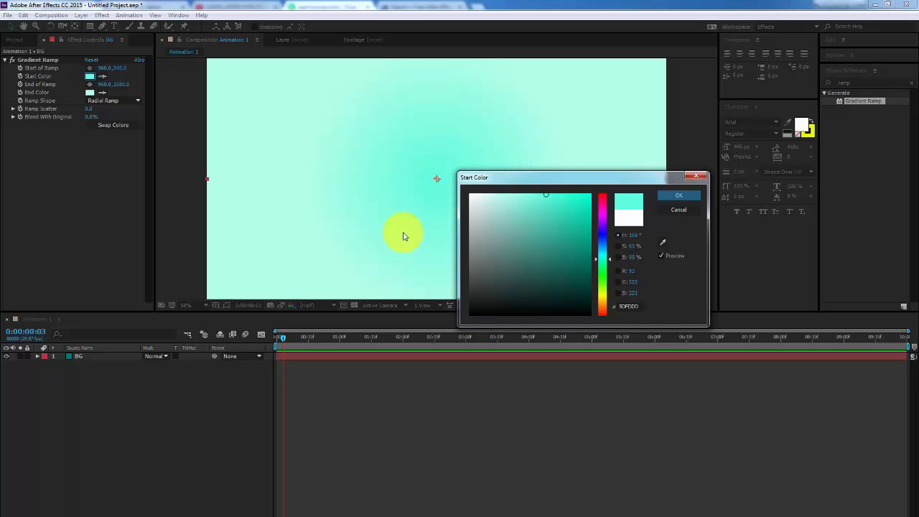
pyautogui.click(681, 207)
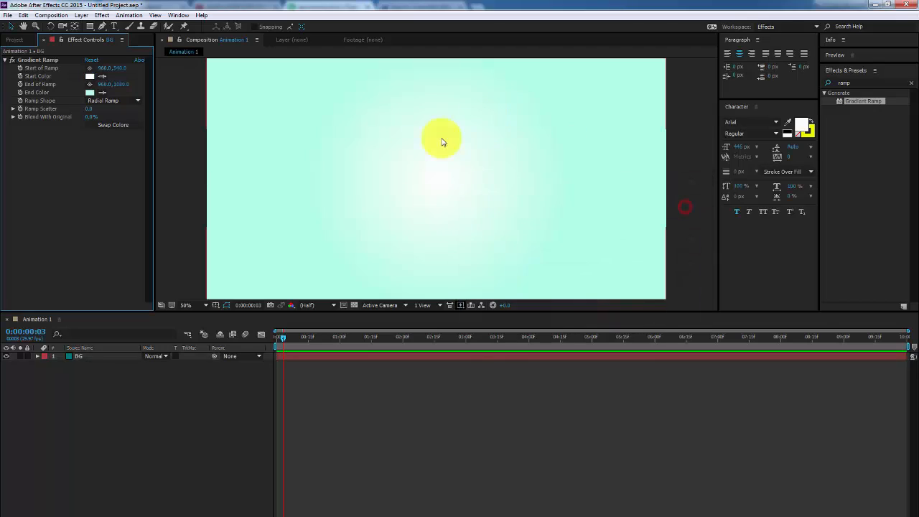
pyautogui.click(222, 412)
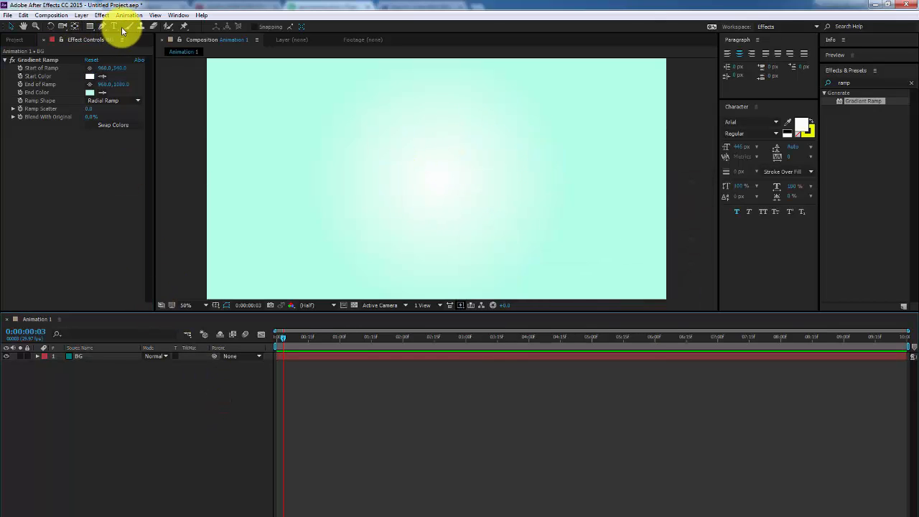
pyautogui.click(90, 27)
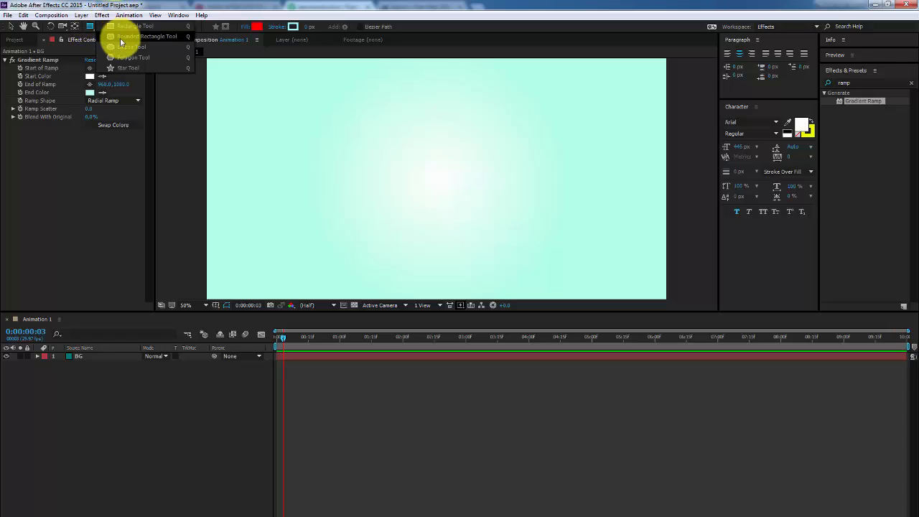
pyautogui.click(125, 28)
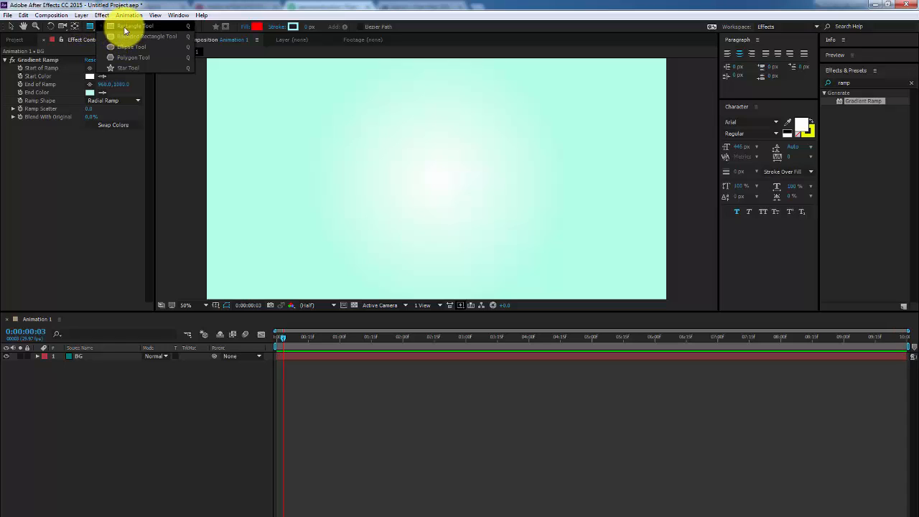
pyautogui.click(326, 124)
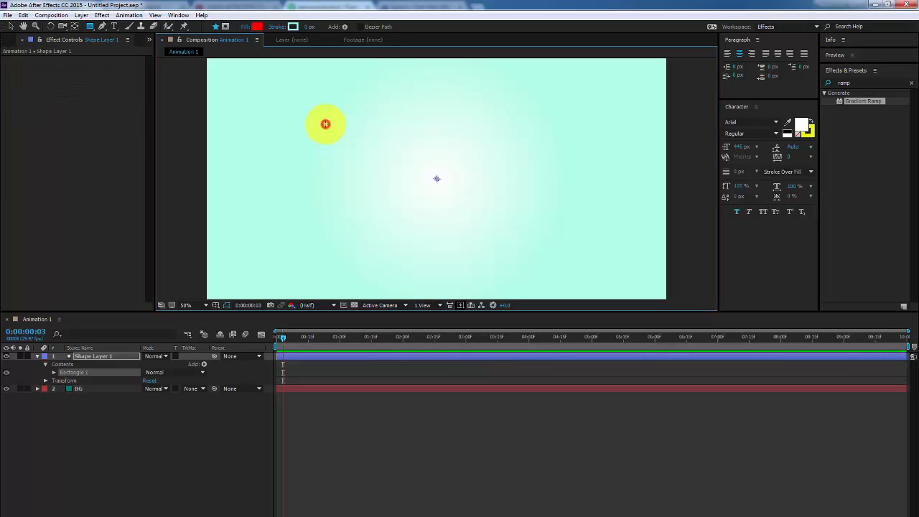
pyautogui.moveTo(326, 125); pyautogui.dragTo(447, 209)
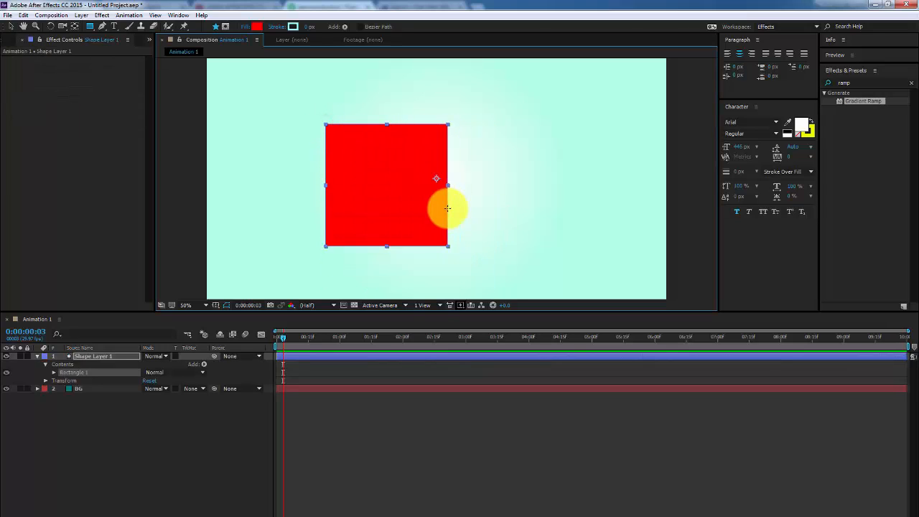
pyautogui.hotkey('ctrl', 'z')
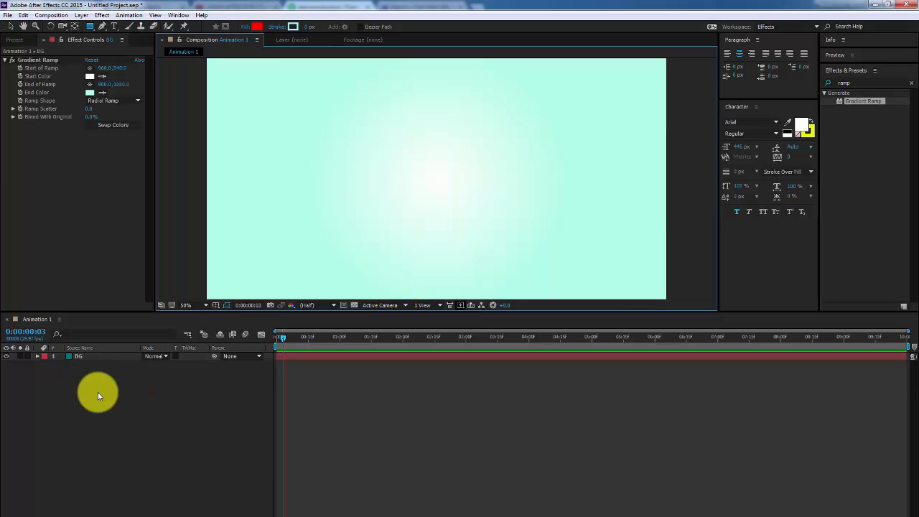
# Draw a red rectangle over the background, undoing an accidental BG mask, and resize it into a centred square
pyautogui.click(90, 357)
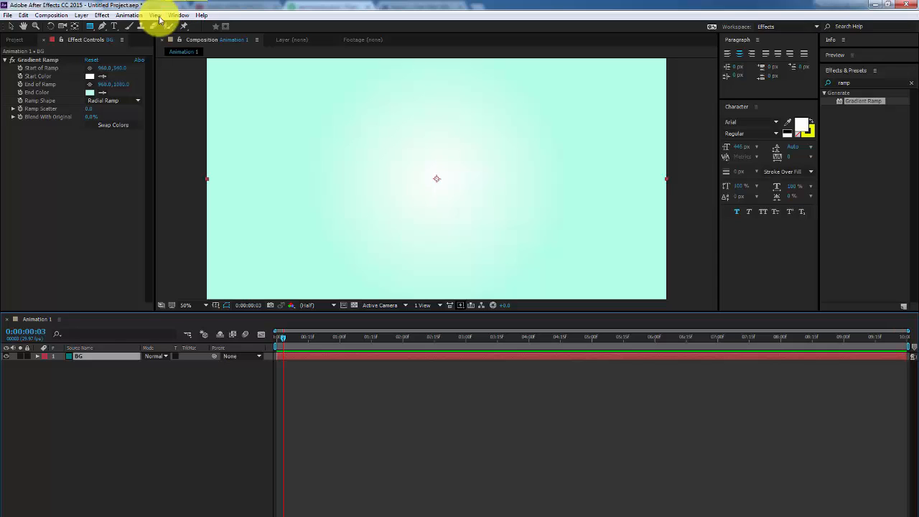
pyautogui.click(89, 28)
pyautogui.moveTo(339, 125); pyautogui.dragTo(448, 232)
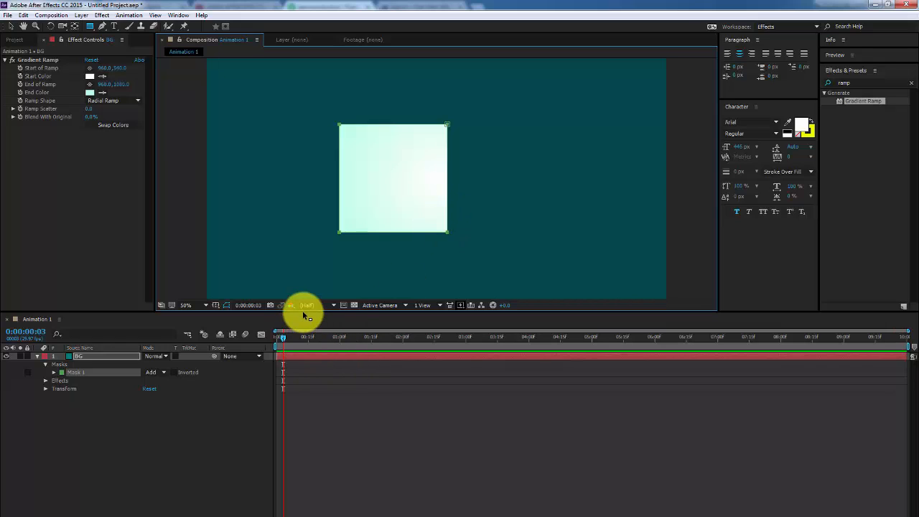
pyautogui.hotkey('ctrl', 'z')
pyautogui.click(171, 415)
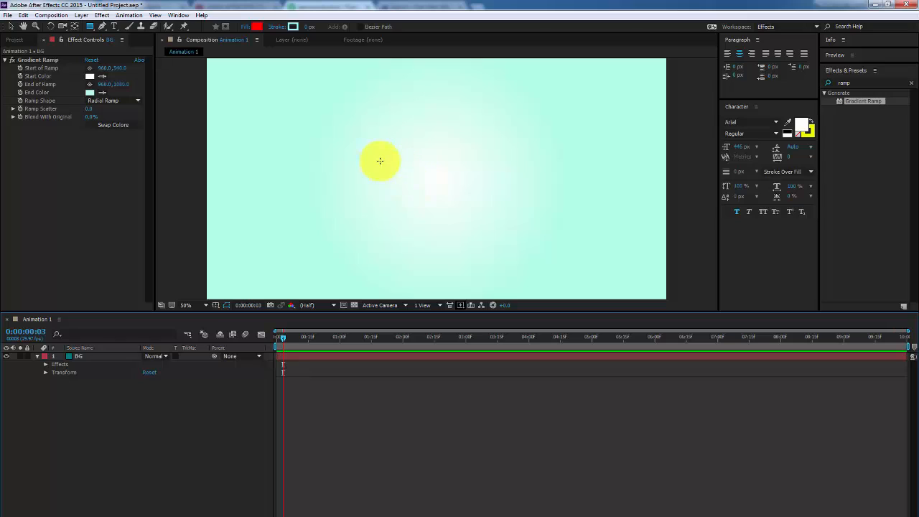
pyautogui.moveTo(427, 189)
pyautogui.mouseDown()
pyautogui.moveTo(507, 230)
pyautogui.moveTo(488, 226)
pyautogui.mouseUp()
pyautogui.moveTo(512, 228); pyautogui.dragTo(498, 230)
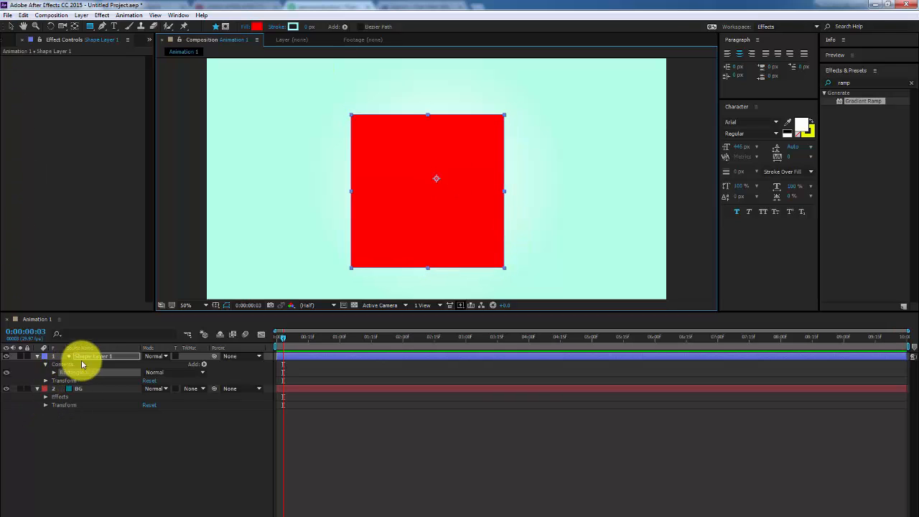
# Collapse the layers' property lists and nudge the red square within the composition
pyautogui.click(38, 356)
pyautogui.click(38, 366)
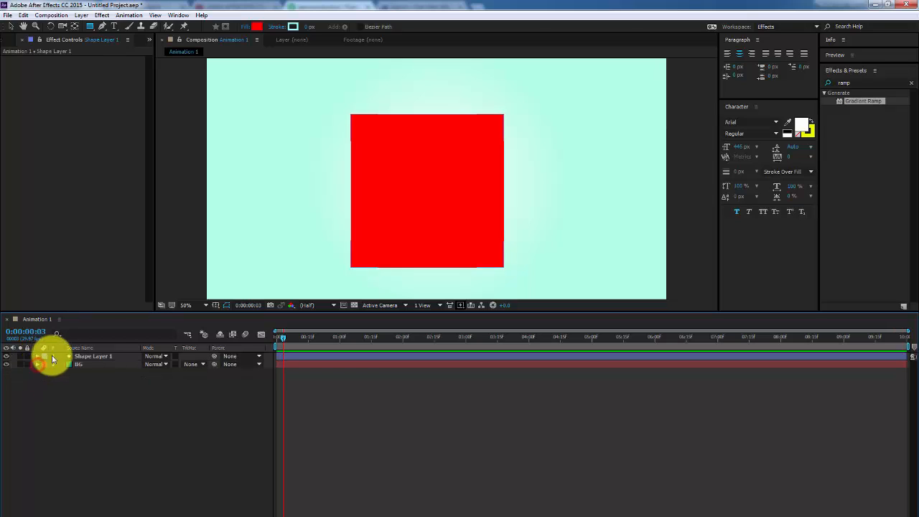
pyautogui.click(13, 28)
pyautogui.moveTo(434, 196)
pyautogui.mouseDown()
pyautogui.moveTo(412, 213)
pyautogui.moveTo(415, 192)
pyautogui.moveTo(431, 193)
pyautogui.moveTo(423, 205)
pyautogui.mouseUp()
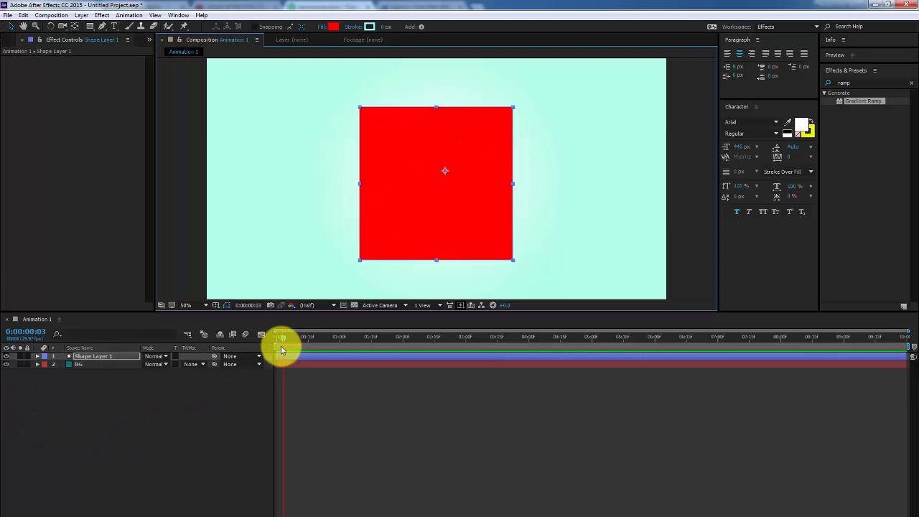
# Select Shape Layer 1, step the playhead back a frame, and reveal only its Opacity with T
pyautogui.click(92, 365)
pyautogui.click(93, 358)
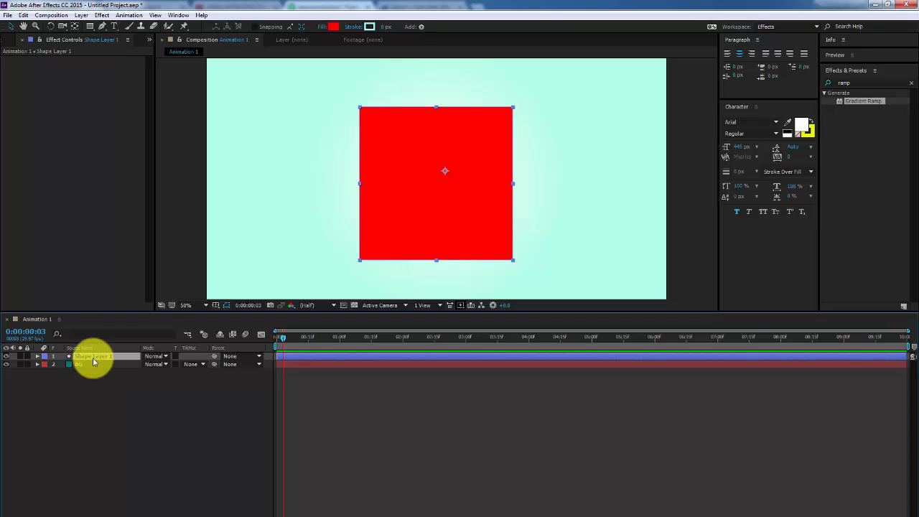
pyautogui.click(280, 339)
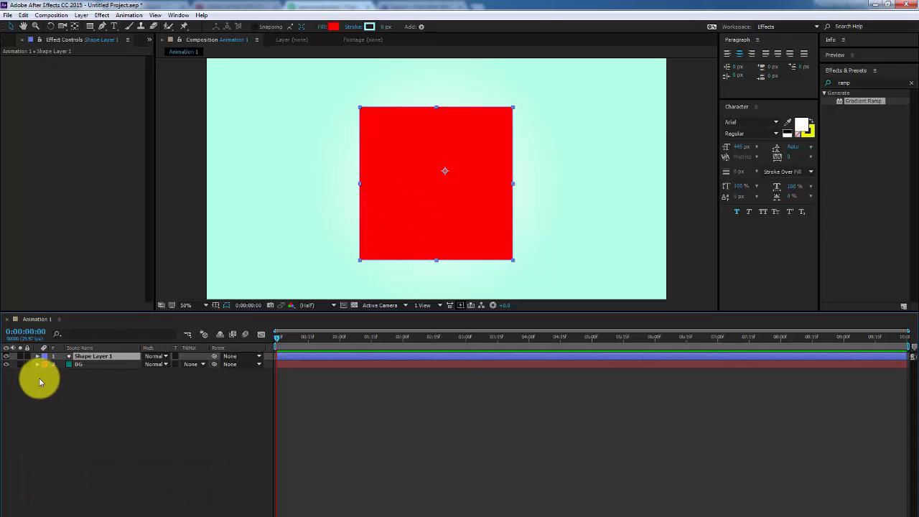
pyautogui.press('t')
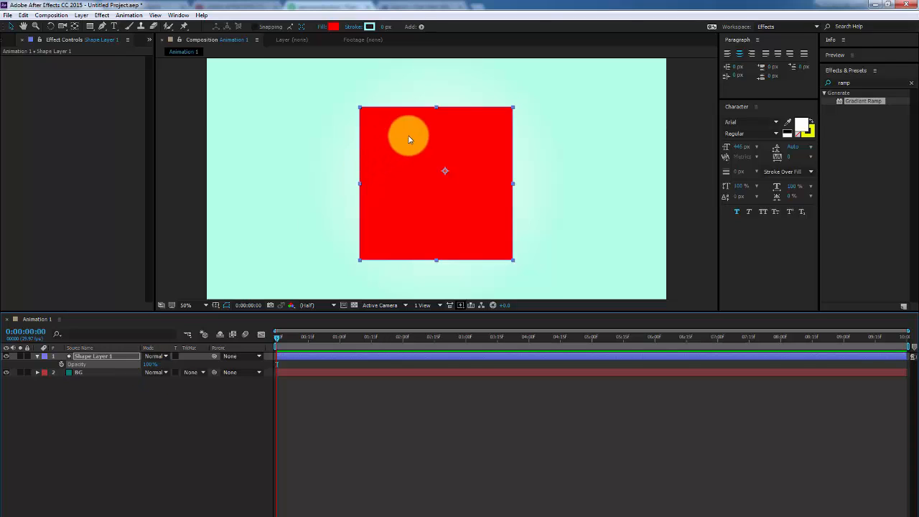
# Set the Rectangle tool's shape fill colour to blue
pyautogui.click(90, 26)
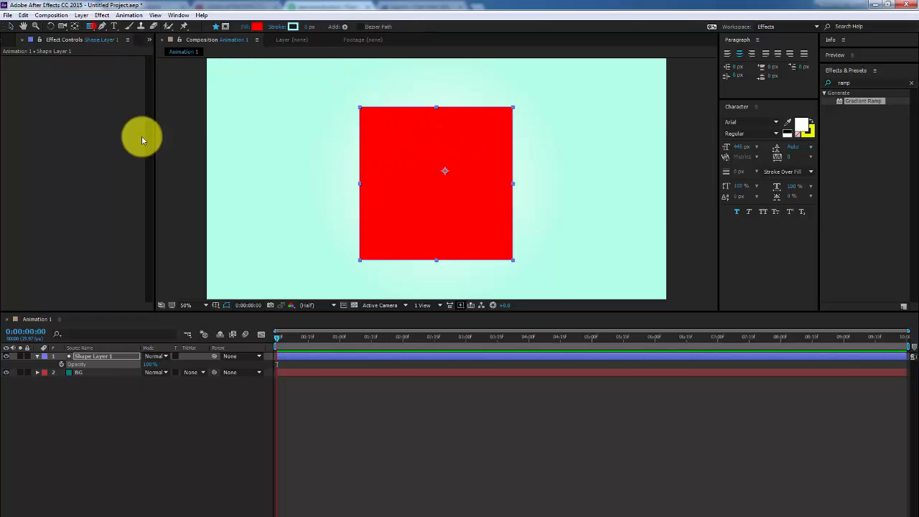
pyautogui.click(170, 419)
pyautogui.click(257, 26)
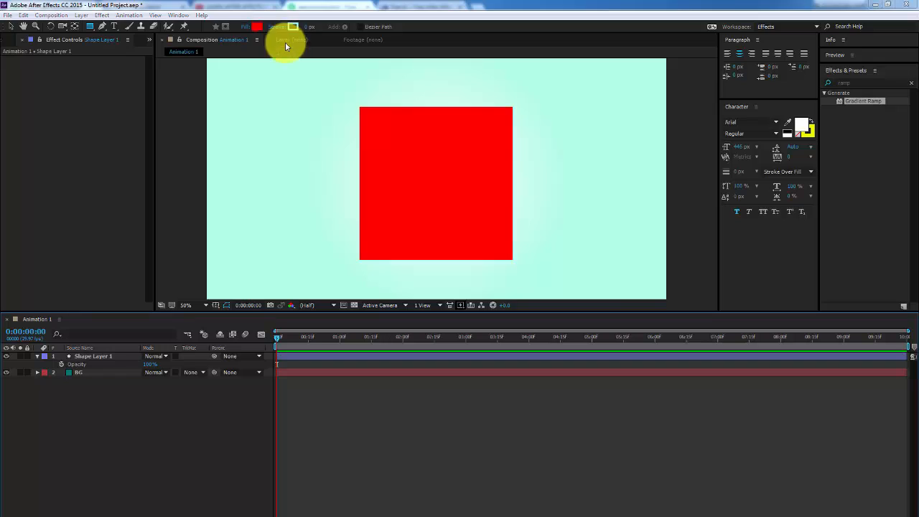
pyautogui.click(500, 217)
pyautogui.click(602, 236)
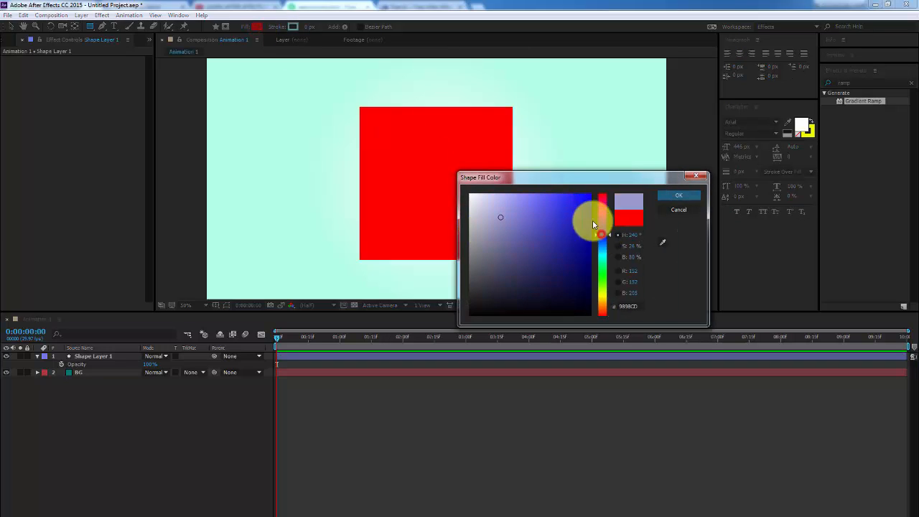
pyautogui.click(603, 277)
pyautogui.moveTo(604, 282); pyautogui.dragTo(600, 307)
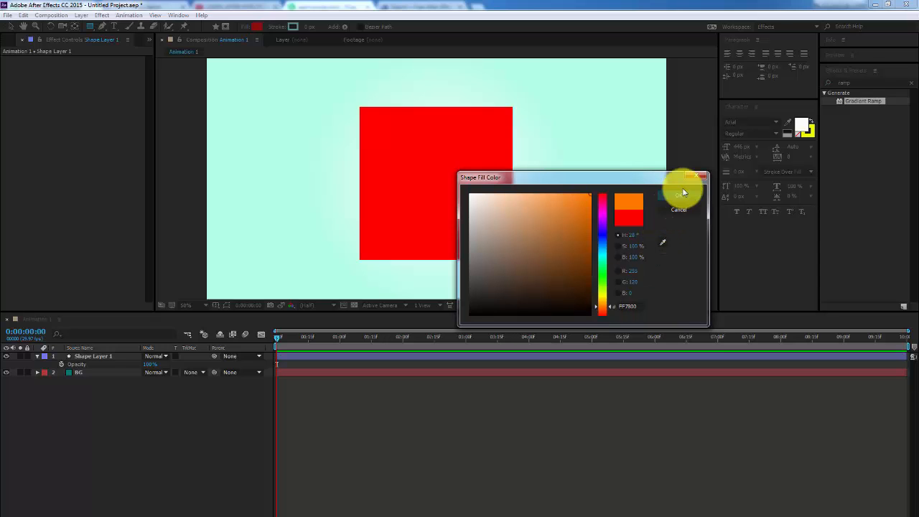
pyautogui.click(602, 246)
pyautogui.click(604, 242)
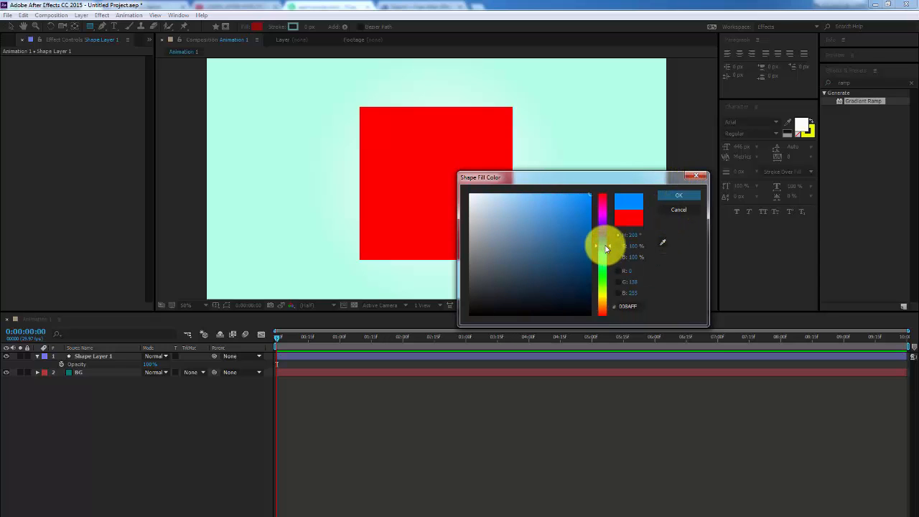
pyautogui.click(669, 195)
# Draw a blue square in the composition's middle and move it right and down
pyautogui.moveTo(435, 157); pyautogui.dragTo(503, 228)
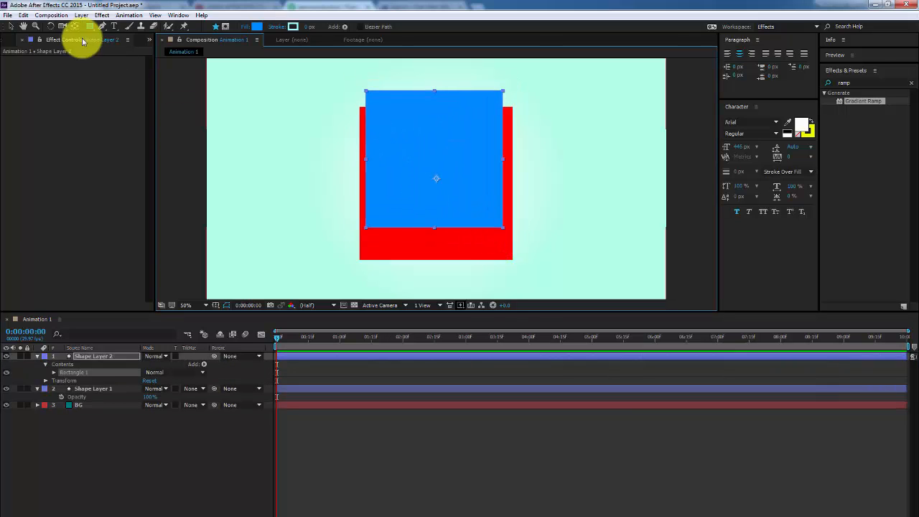
pyautogui.click(11, 25)
pyautogui.moveTo(415, 200); pyautogui.dragTo(473, 214)
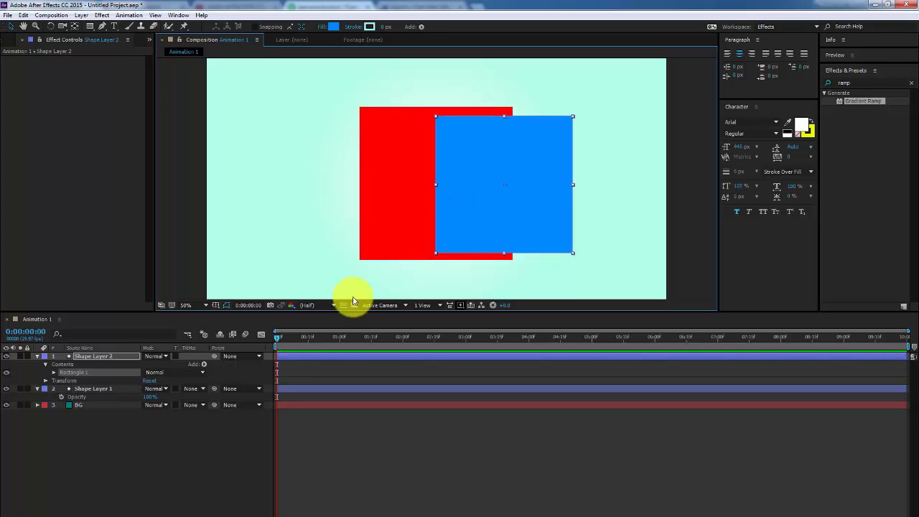
# Collapse all layers, select Shape Layer 2, and lower its Opacity to about 54%
pyautogui.click(180, 447)
pyautogui.moveTo(128, 424); pyautogui.dragTo(76, 346)
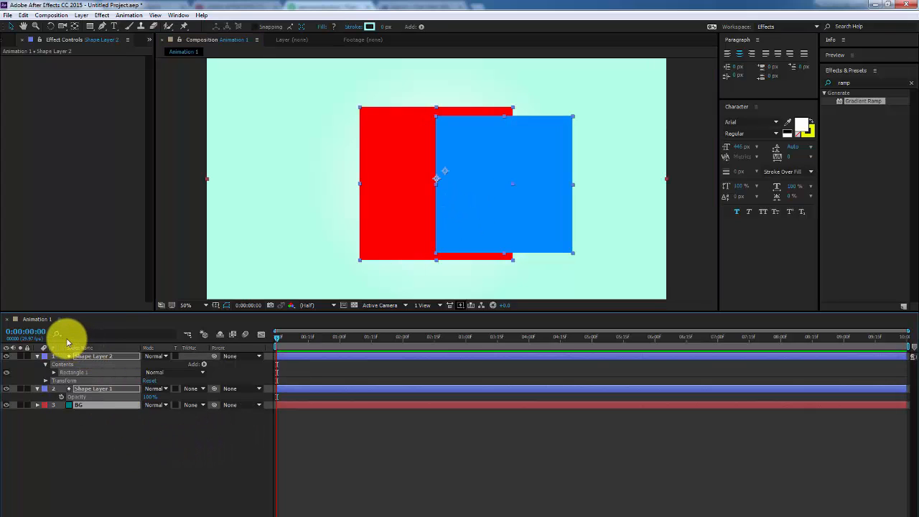
pyautogui.hotkey('ctrl', '`')
pyautogui.click(182, 425)
pyautogui.click(99, 364)
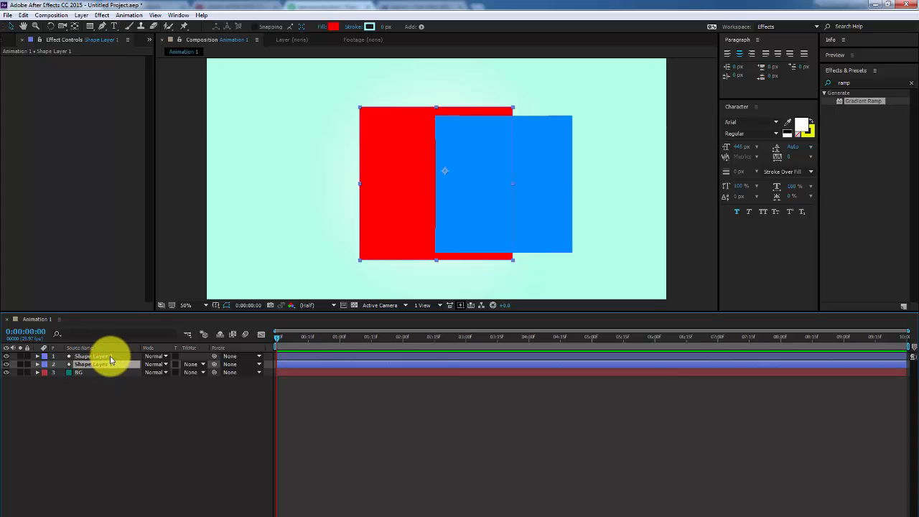
pyautogui.click(111, 357)
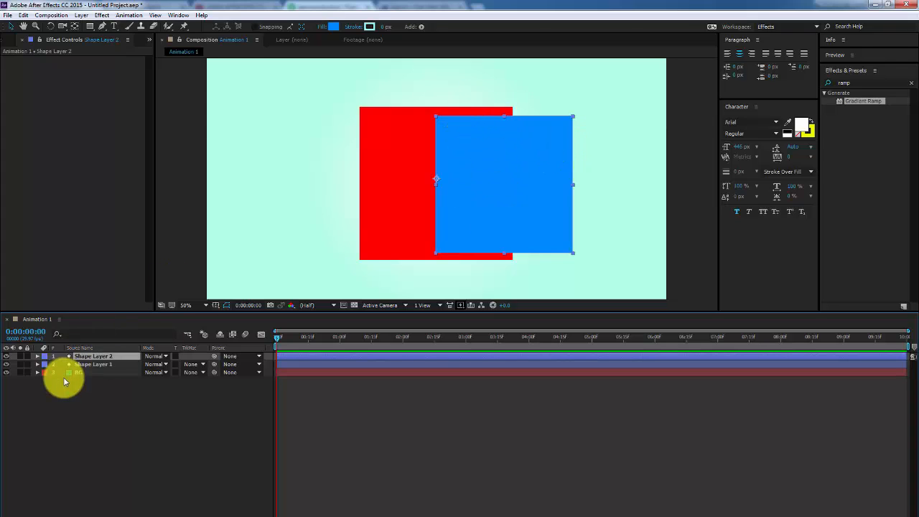
pyautogui.press('t')
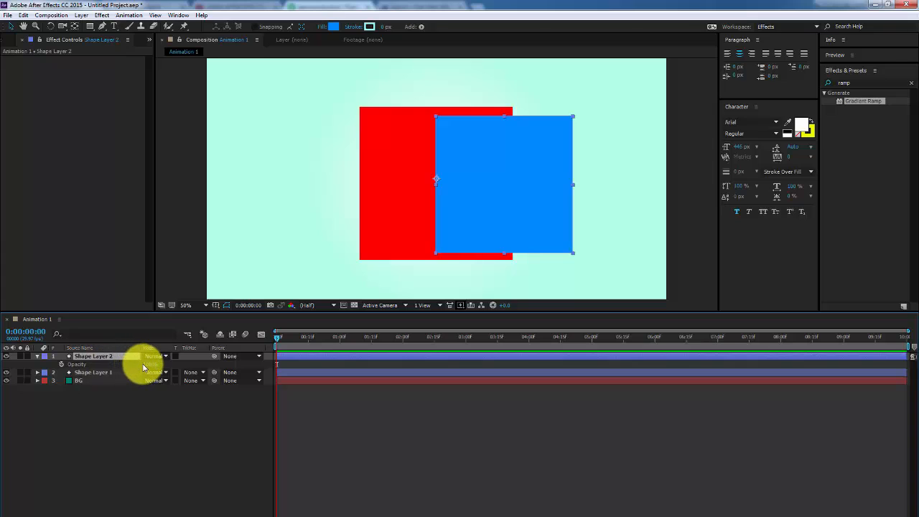
pyautogui.moveTo(147, 365)
pyautogui.mouseDown()
pyautogui.moveTo(120, 368)
pyautogui.moveTo(128, 367)
pyautogui.mouseUp()
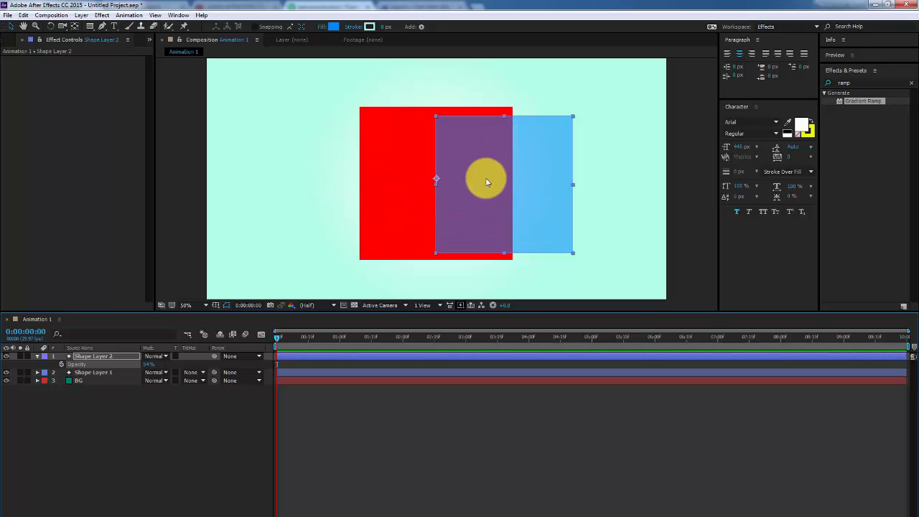
# Drag the blue square so it overlaps the red square's right half
pyautogui.moveTo(465, 199)
pyautogui.mouseDown()
pyautogui.moveTo(532, 216)
pyautogui.moveTo(550, 188)
pyautogui.moveTo(415, 175)
pyautogui.moveTo(319, 211)
pyautogui.moveTo(457, 202)
pyautogui.moveTo(467, 152)
pyautogui.moveTo(441, 184)
pyautogui.moveTo(475, 169)
pyautogui.mouseUp()
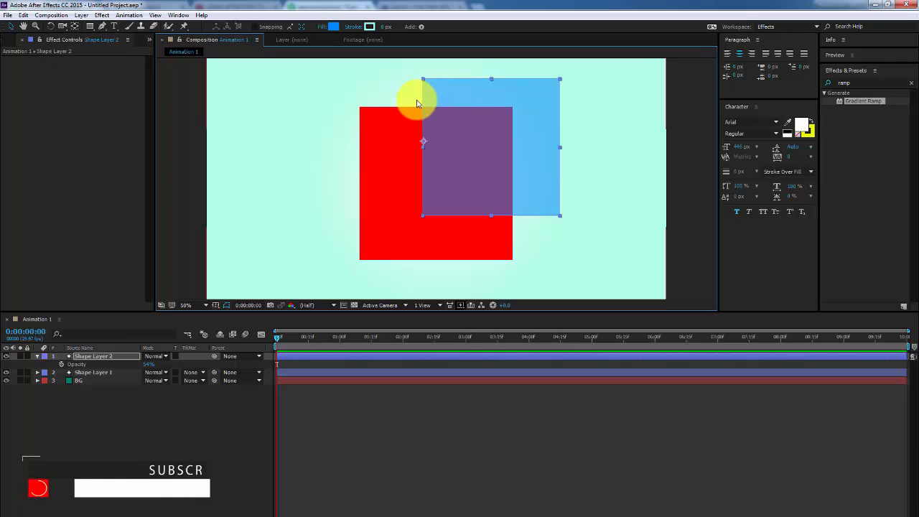
pyautogui.moveTo(442, 193); pyautogui.dragTo(440, 185)
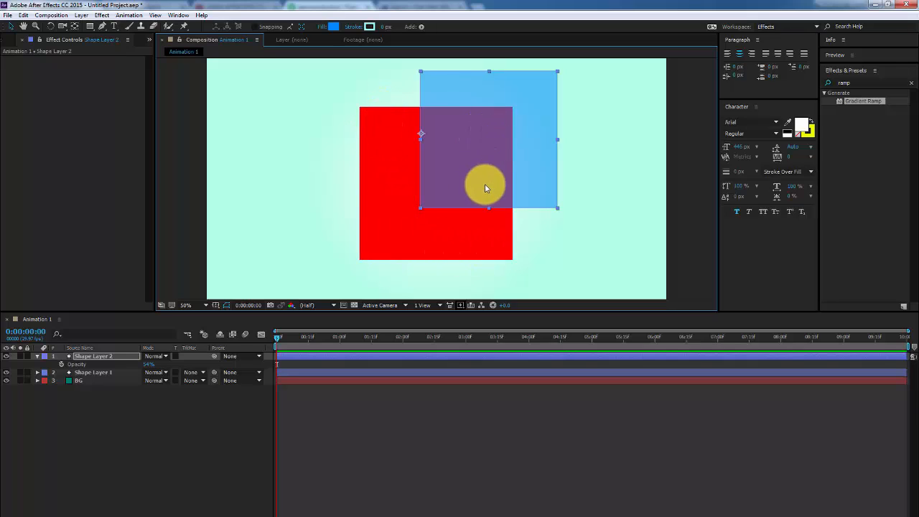
pyautogui.moveTo(473, 162); pyautogui.dragTo(513, 213)
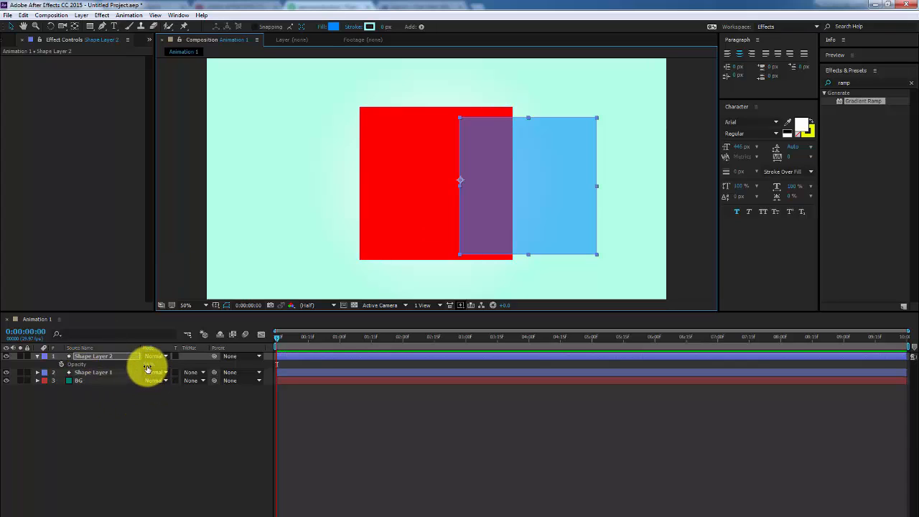
# Try Shape Layer 2's Opacity at 100, then scrub it down to 0% so the blue square disappears
pyautogui.moveTo(146, 367); pyautogui.dragTo(202, 363)
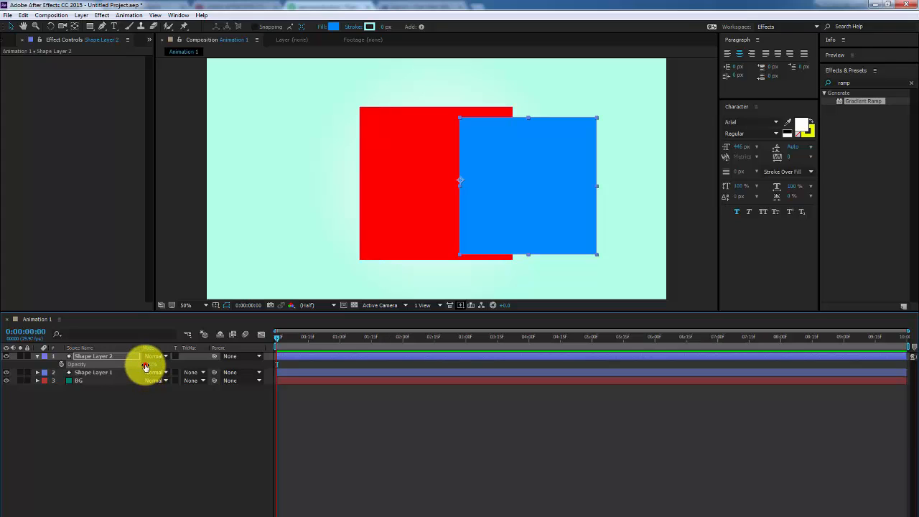
pyautogui.moveTo(147, 366); pyautogui.dragTo(92, 372)
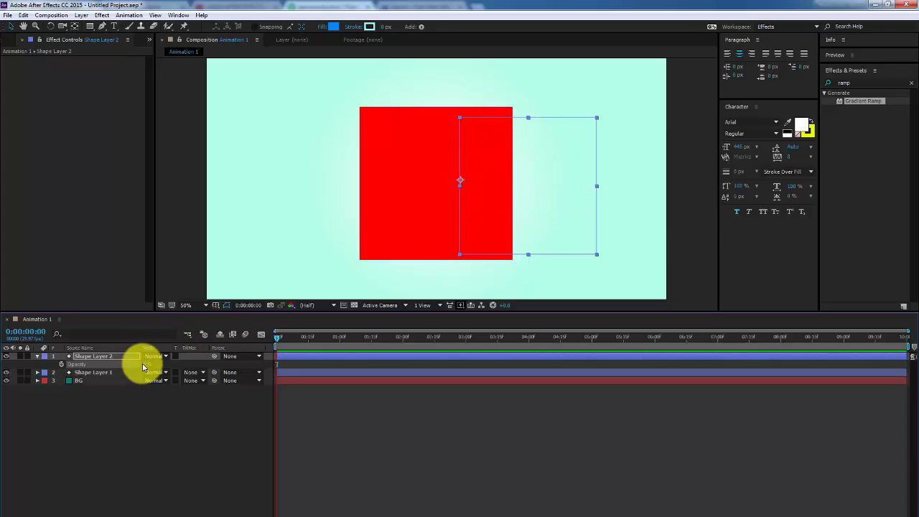
pyautogui.click(146, 364)
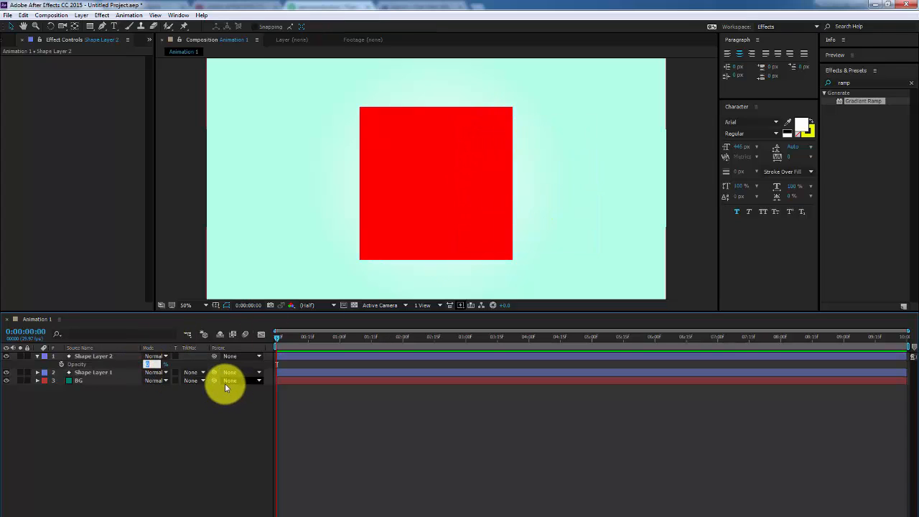
pyautogui.write('100')
pyautogui.press('Return')
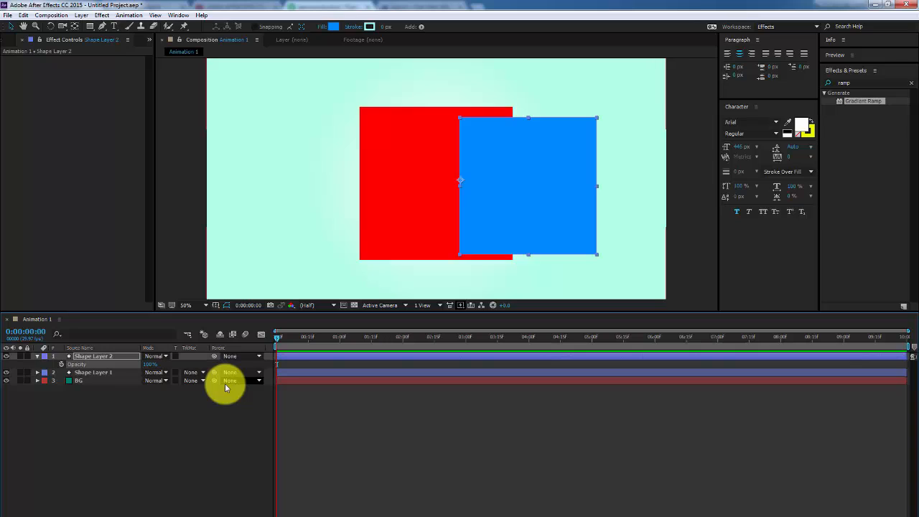
pyautogui.click(215, 398)
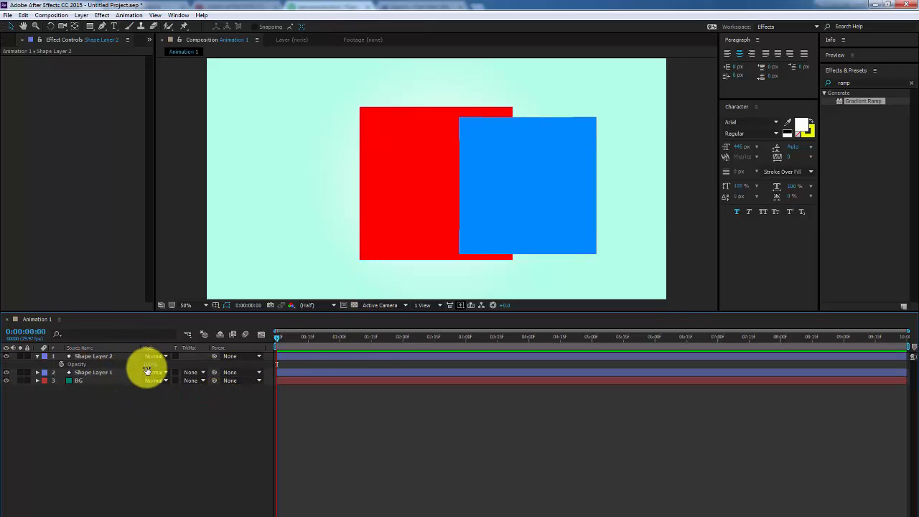
pyautogui.moveTo(147, 368); pyautogui.dragTo(95, 370)
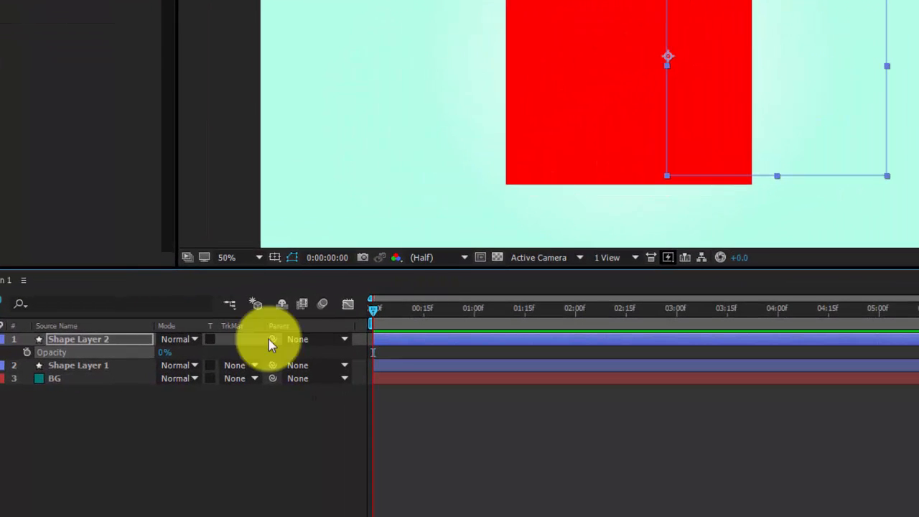
# Add a 0% Opacity keyframe for the blue square at frame 0 and preview
pyautogui.click(27, 352)
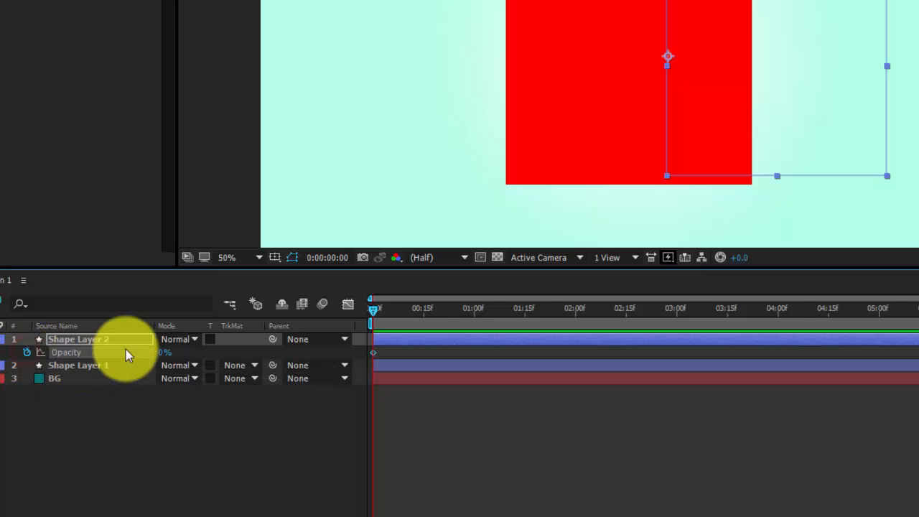
pyautogui.click(372, 354)
pyautogui.click(325, 420)
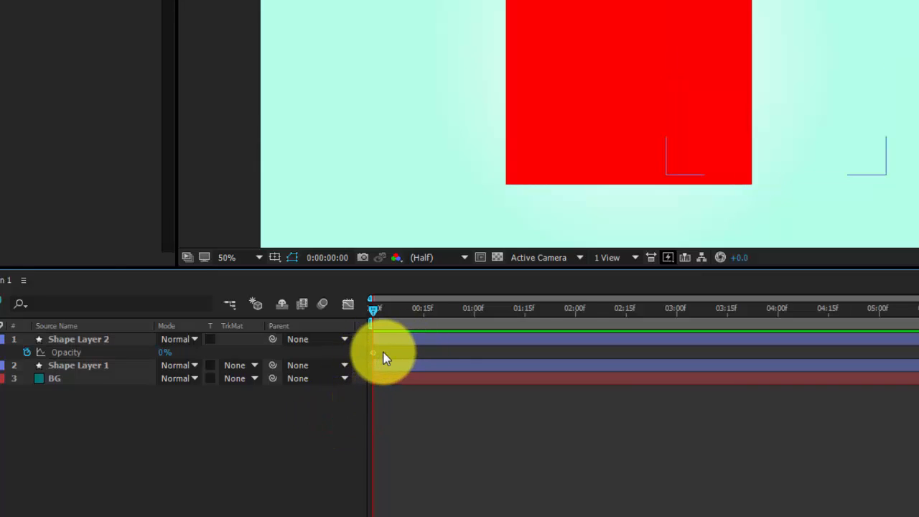
pyautogui.click(374, 353)
pyautogui.click(335, 444)
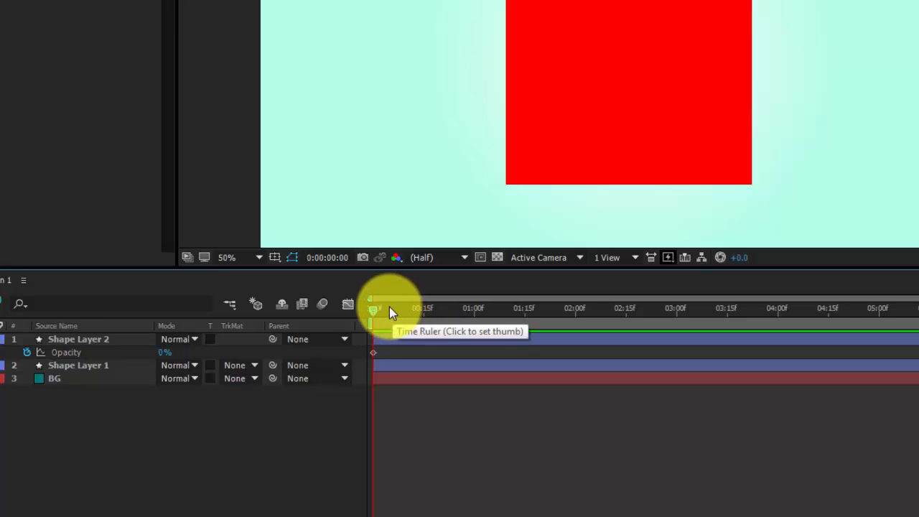
pyautogui.press('space')
pyautogui.press('space')
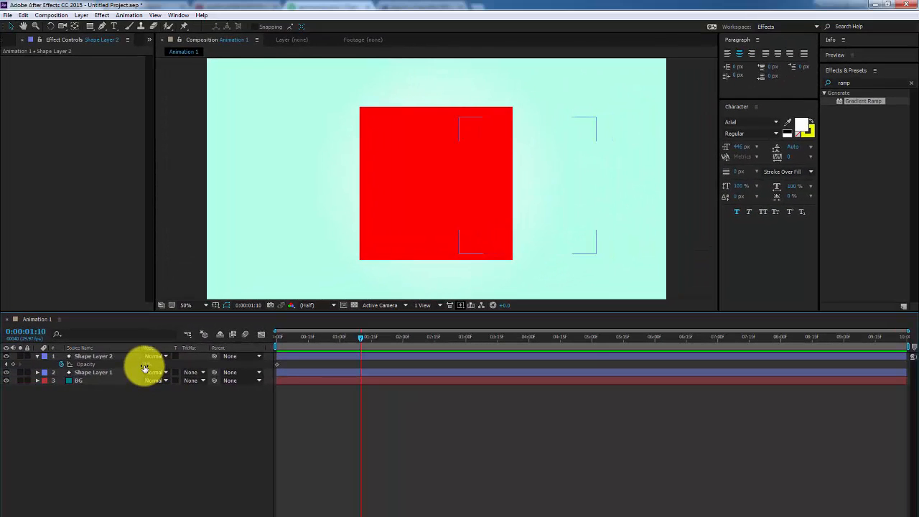
# Set the blue square's Opacity to 100 at 0:00:01:10, then scrub back to check the fade
pyautogui.click(144, 366)
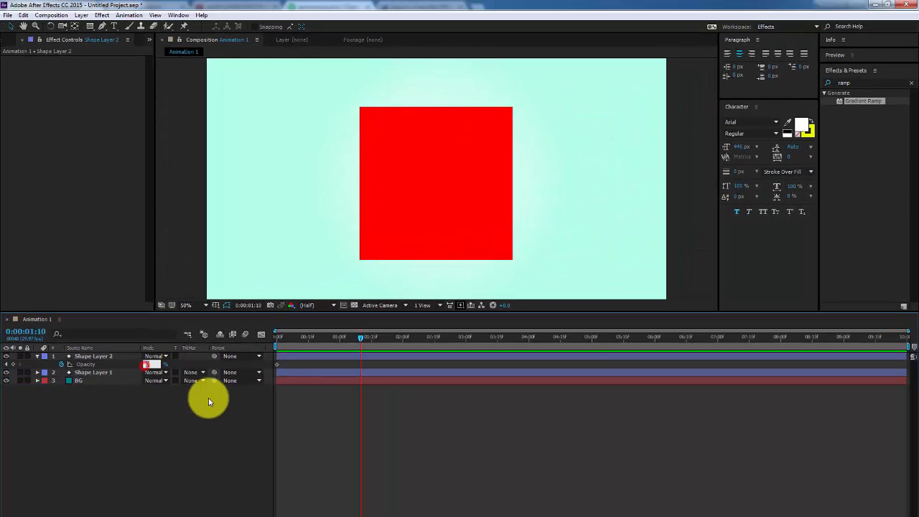
pyautogui.write('100')
pyautogui.press('Return')
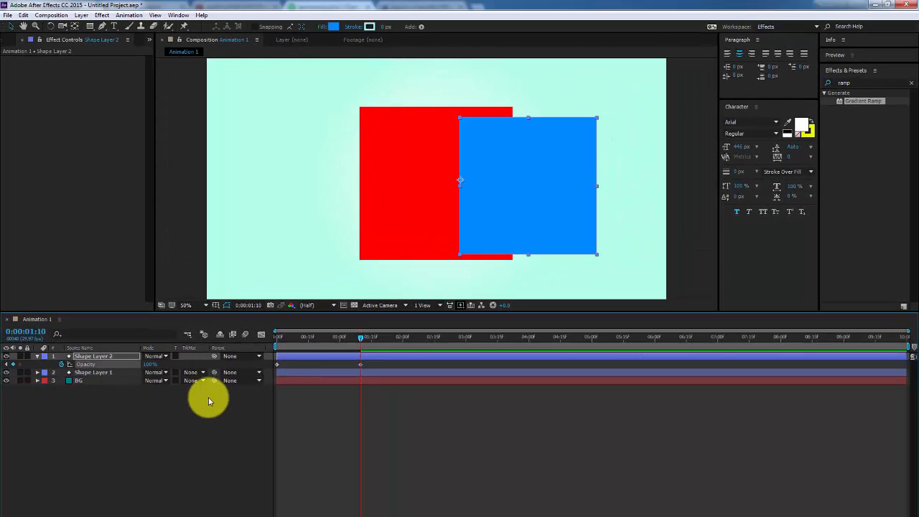
pyautogui.click(332, 413)
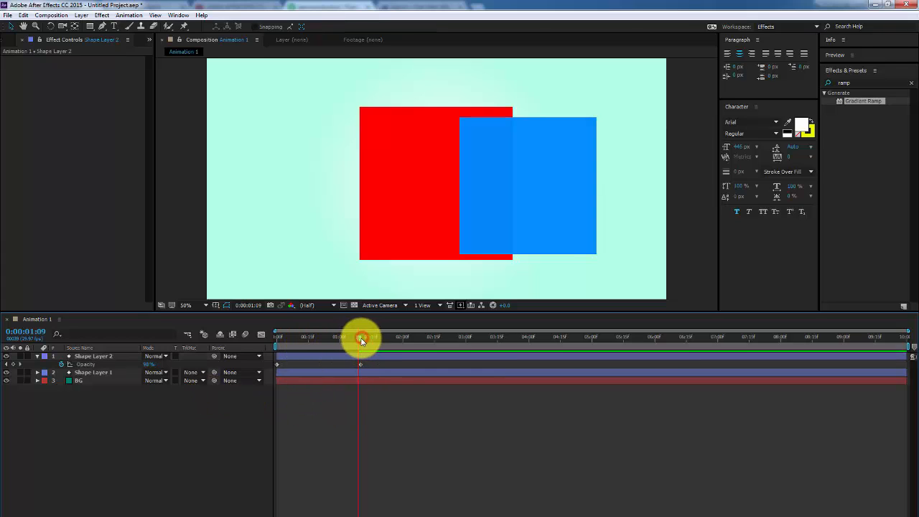
pyautogui.moveTo(361, 340); pyautogui.dragTo(338, 342)
pyautogui.moveTo(323, 344); pyautogui.dragTo(277, 347)
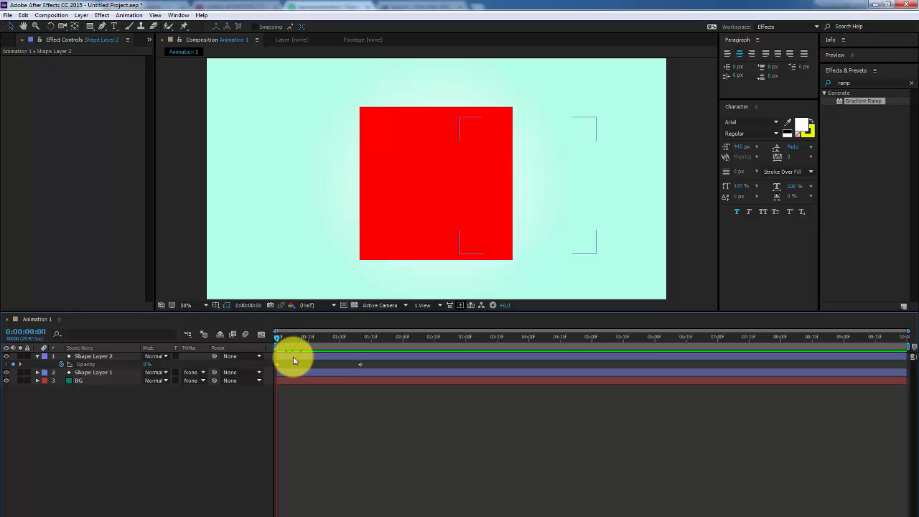
# End the work area at 2 seconds with N, preview from 0:00, and stop at 0:00:01:22
pyautogui.click(402, 337)
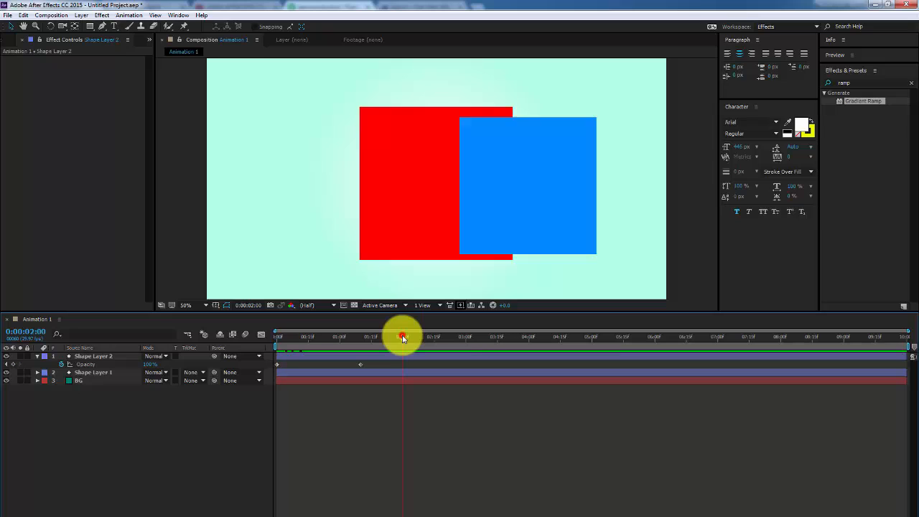
pyautogui.press('n')
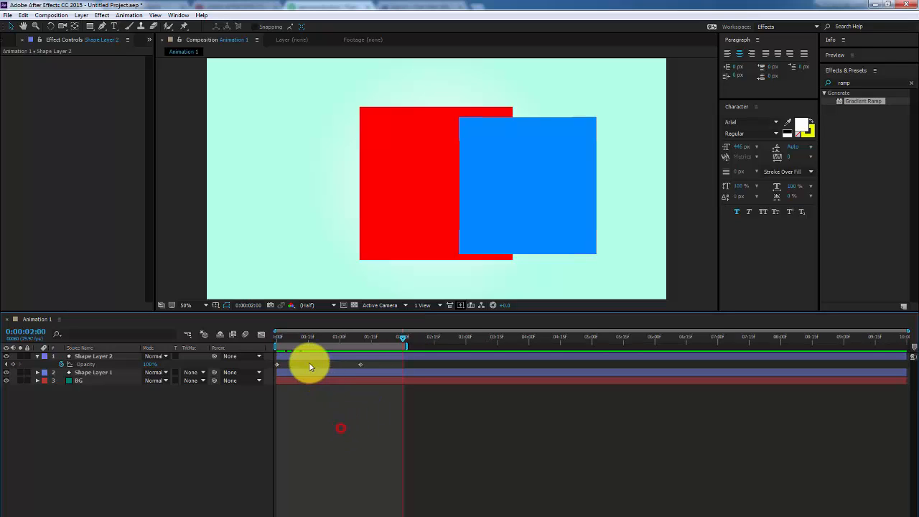
pyautogui.click(281, 337)
pyautogui.press('space')
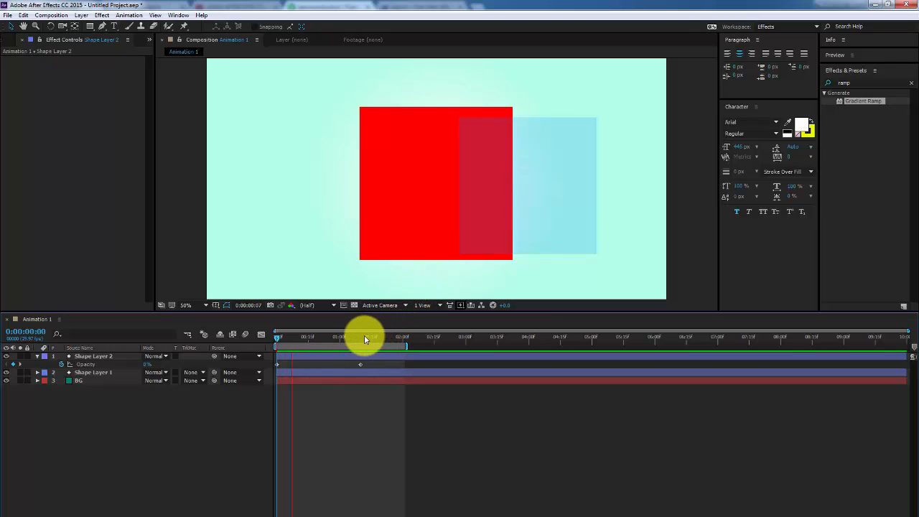
pyautogui.click(362, 338)
pyautogui.moveTo(362, 338); pyautogui.dragTo(385, 336)
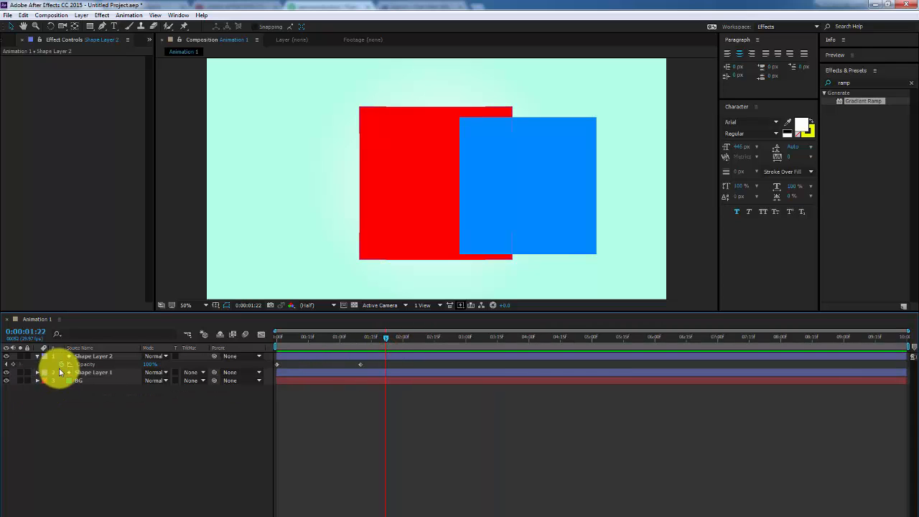
pyautogui.click(79, 366)
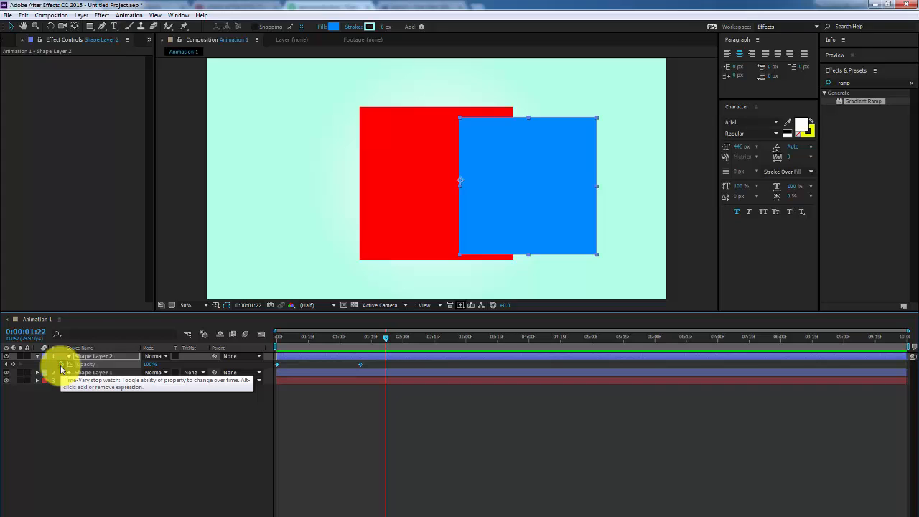
pyautogui.click(111, 400)
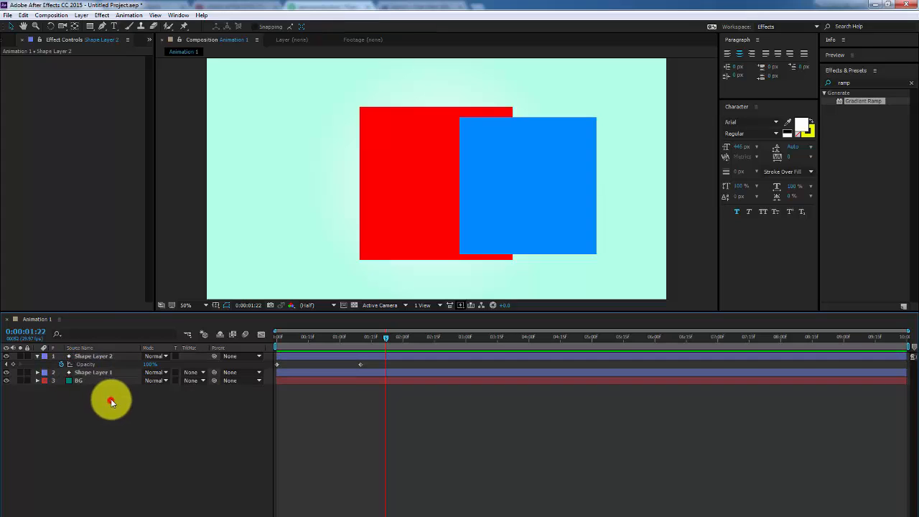
# Create a 100 px text layer reading 'A Productions Tutorial' in the lower left
pyautogui.click(117, 27)
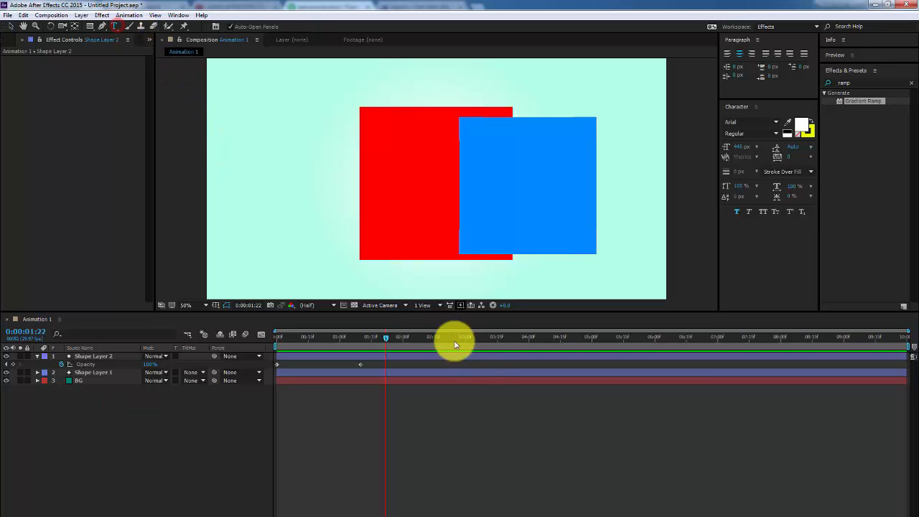
pyautogui.click(319, 287)
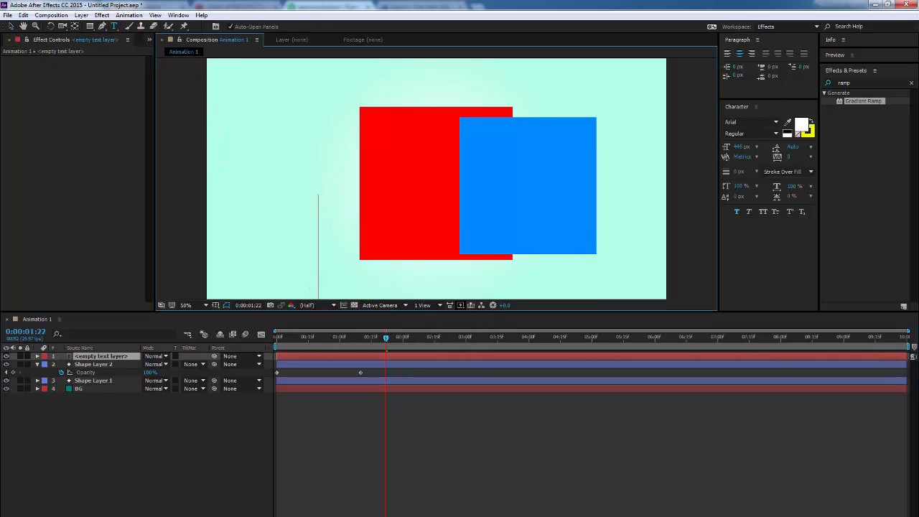
pyautogui.click(740, 146)
pyautogui.write('100')
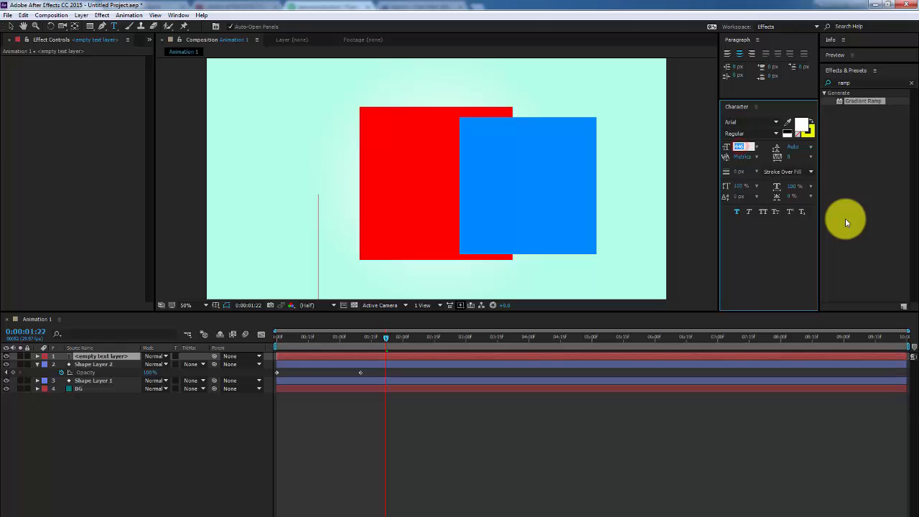
pyautogui.press('Return')
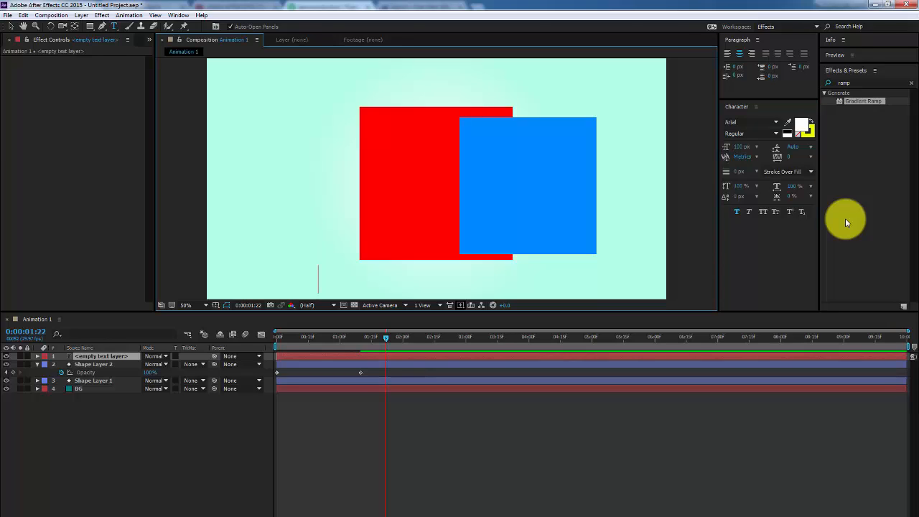
pyautogui.write('A Pr')
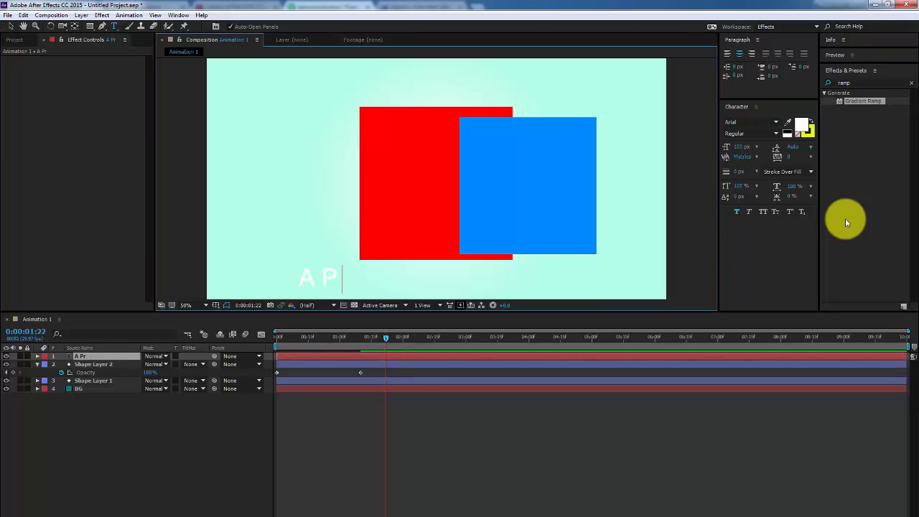
pyautogui.write('oductions Tutorial')
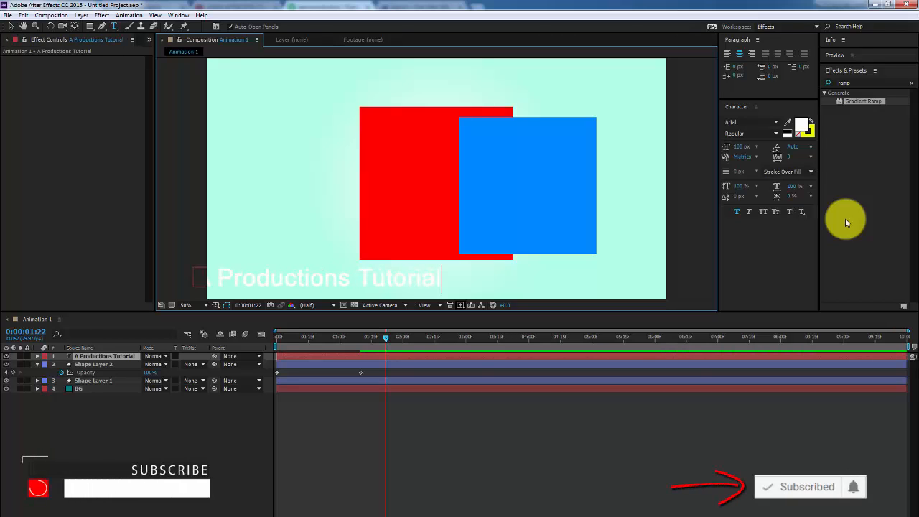
pyautogui.hotkey('ctrl', 'Return')
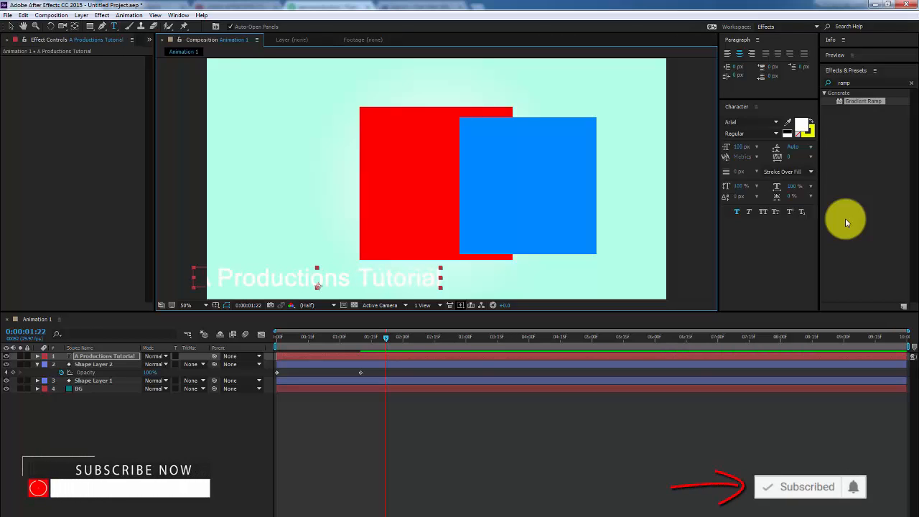
# Centre the title below the squares using title-safe guides and colour it the square's red
pyautogui.press('v')
pyautogui.moveTo(403, 291); pyautogui.dragTo(525, 284)
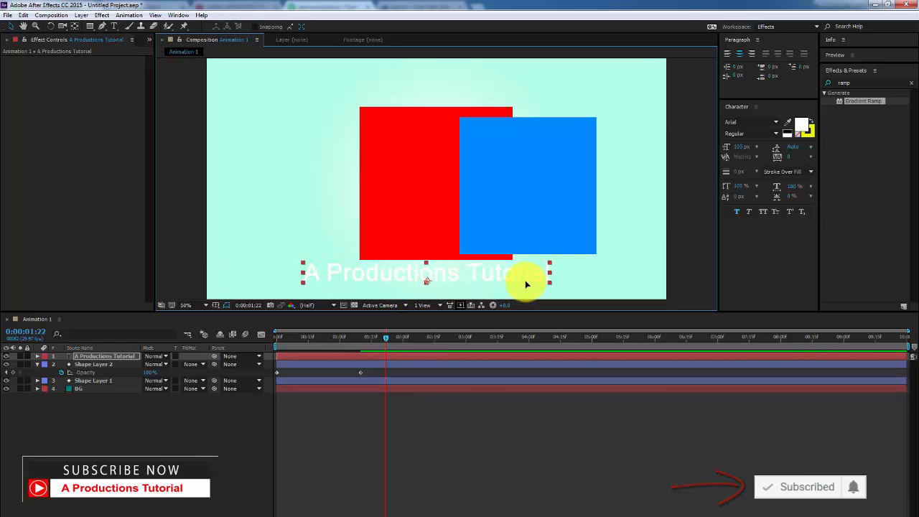
pyautogui.press("'")
pyautogui.moveTo(494, 274); pyautogui.dragTo(504, 281)
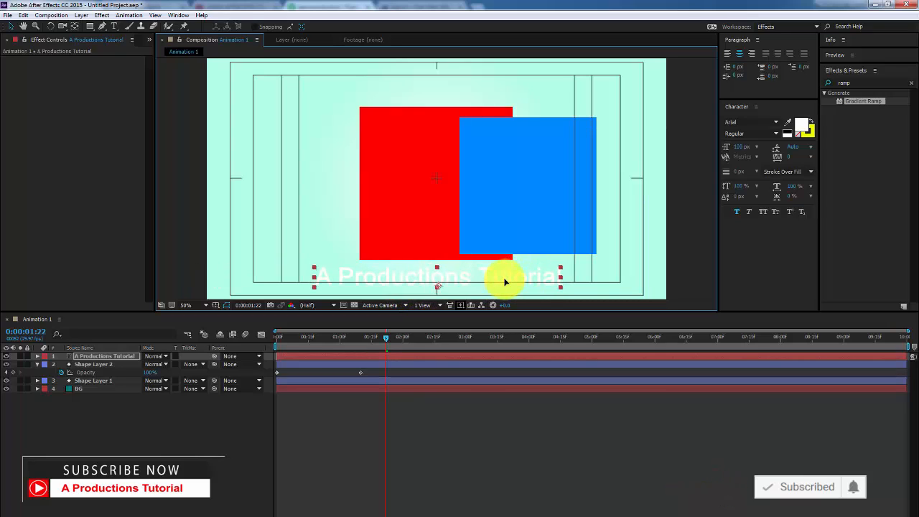
pyautogui.press("'")
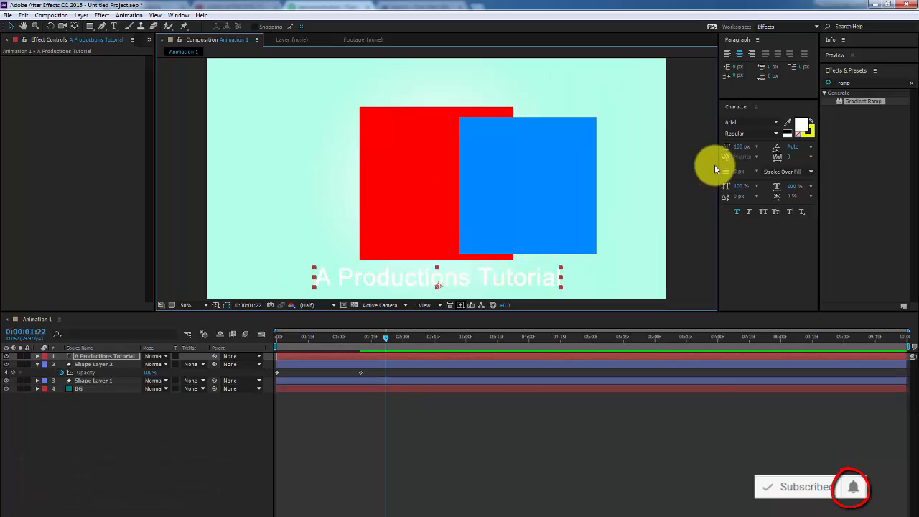
pyautogui.click(788, 122)
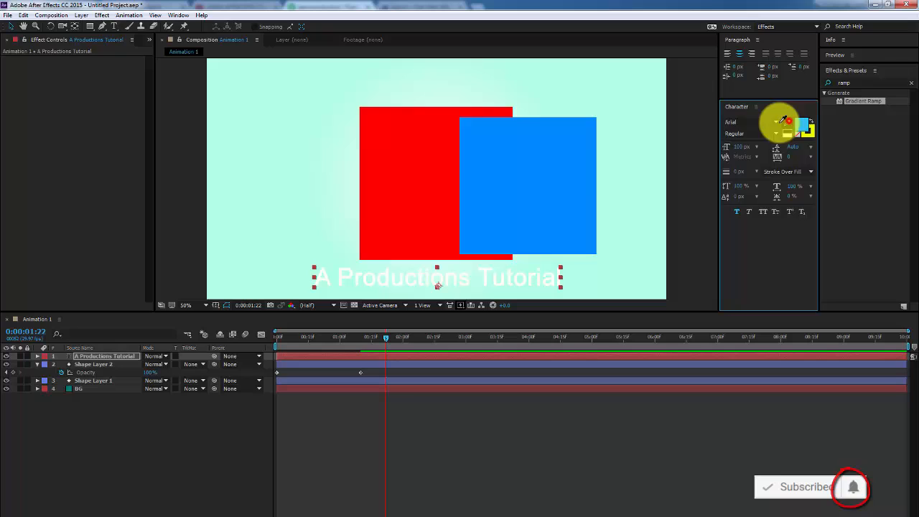
pyautogui.click(439, 184)
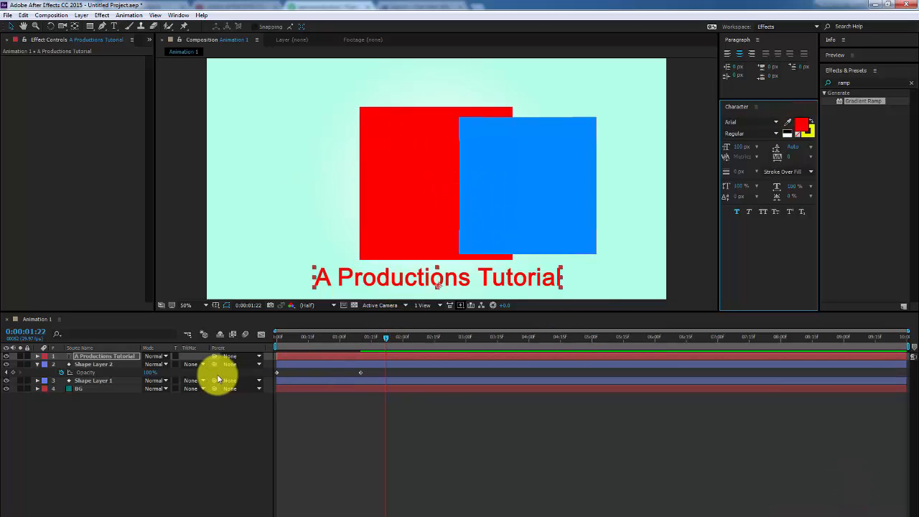
# Paste the blue square's opacity keyframes onto the title at 14 frames and reveal them with U
pyautogui.click(92, 371)
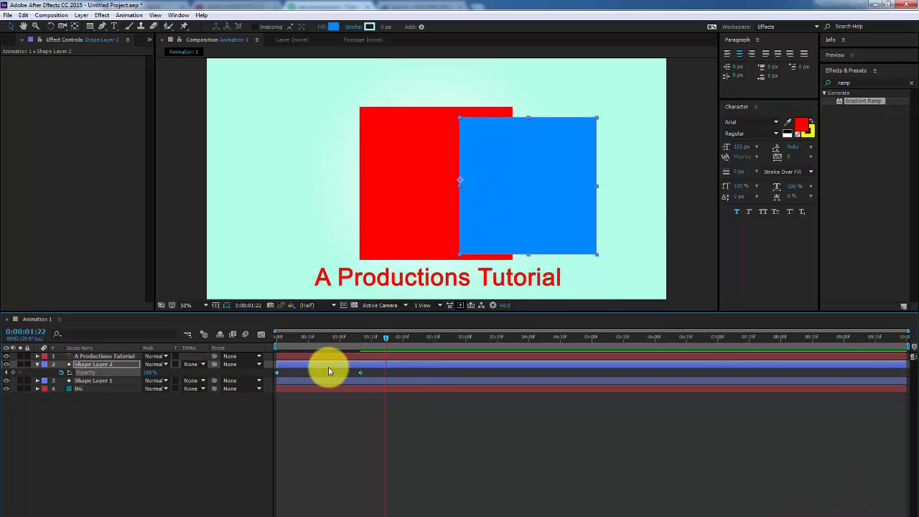
pyautogui.click(133, 424)
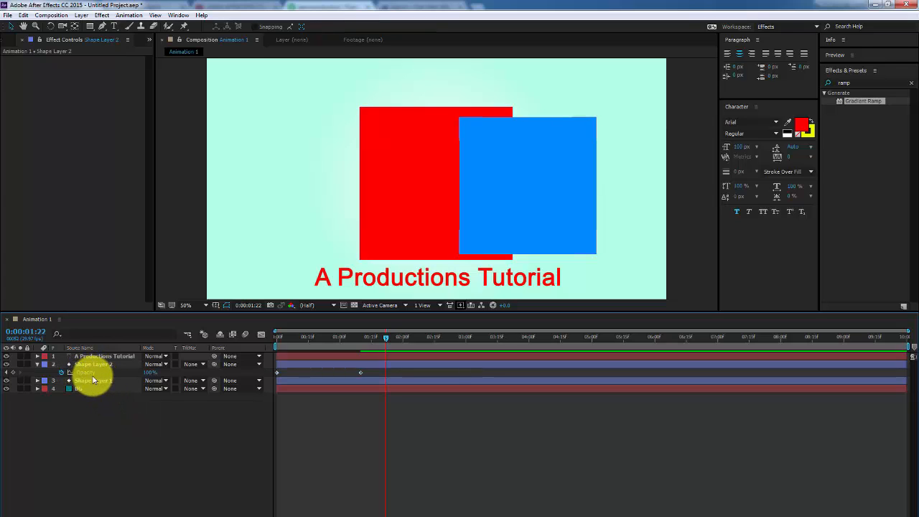
pyautogui.click(90, 377)
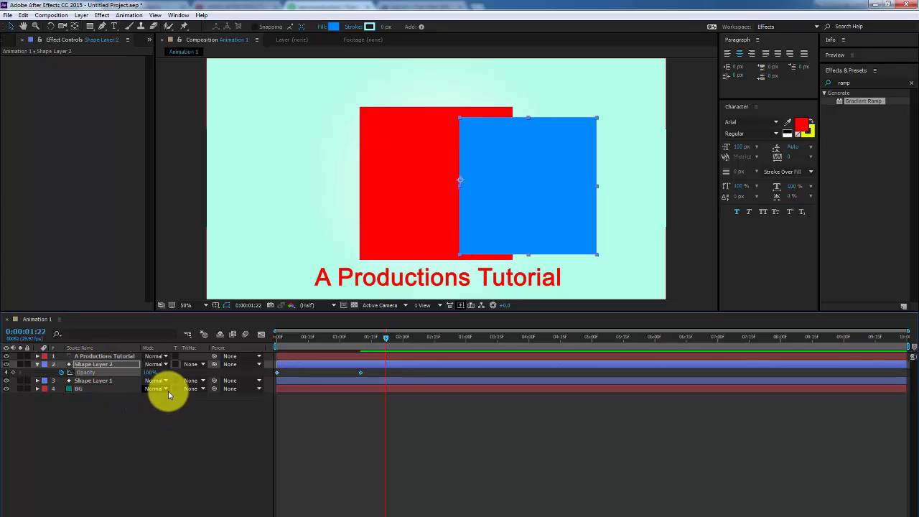
pyautogui.click(305, 337)
pyautogui.click(318, 356)
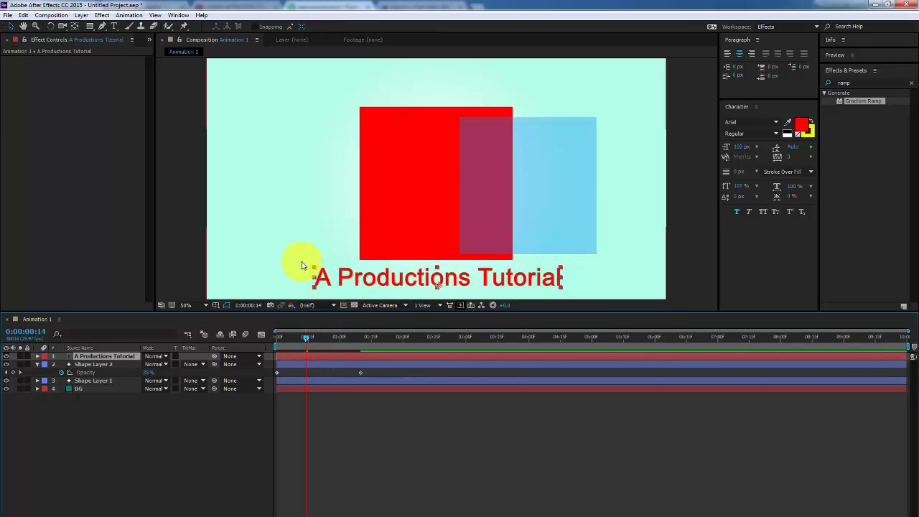
pyautogui.hotkey('ctrl', 'v')
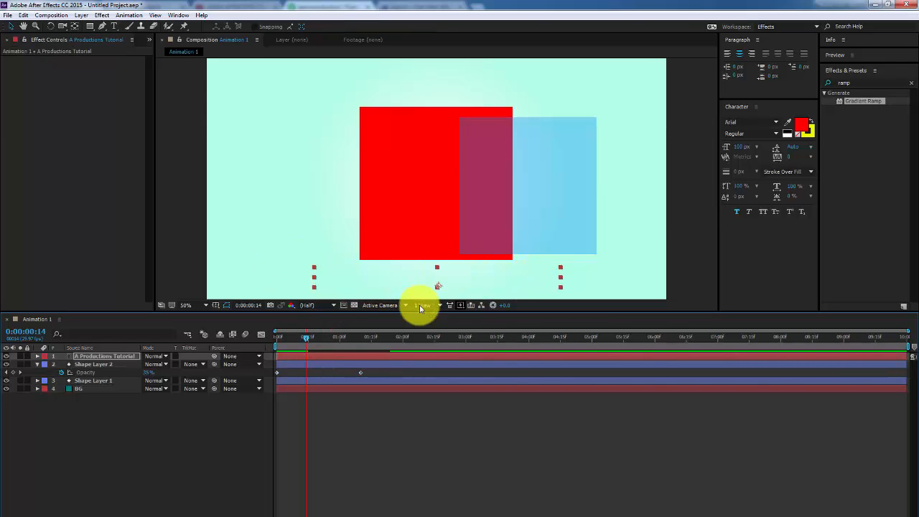
pyautogui.press('u')
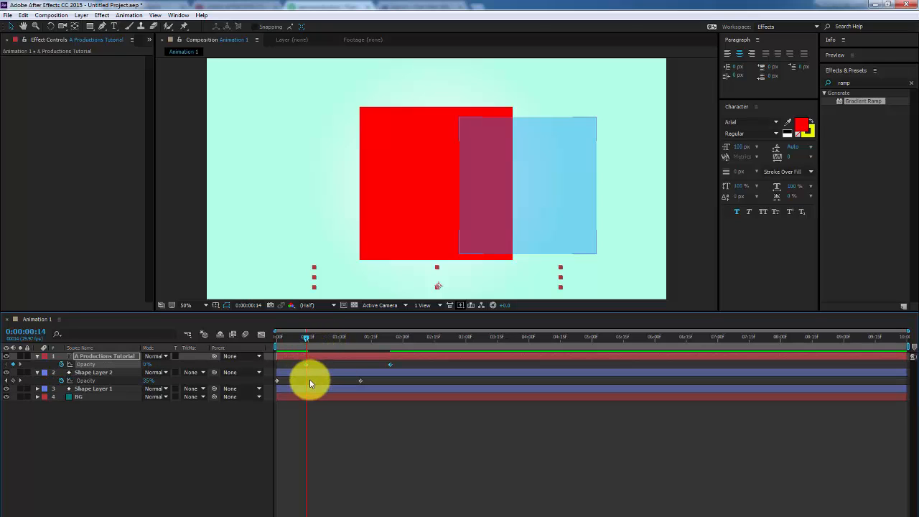
# Scrub the timeline to check the blue square and title fading in
pyautogui.click(110, 380)
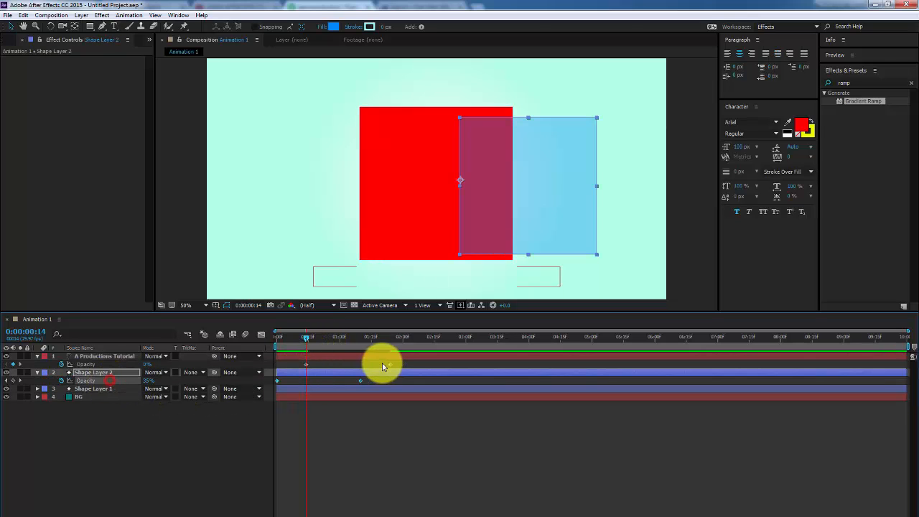
pyautogui.click(290, 383)
pyautogui.click(333, 368)
pyautogui.click(311, 374)
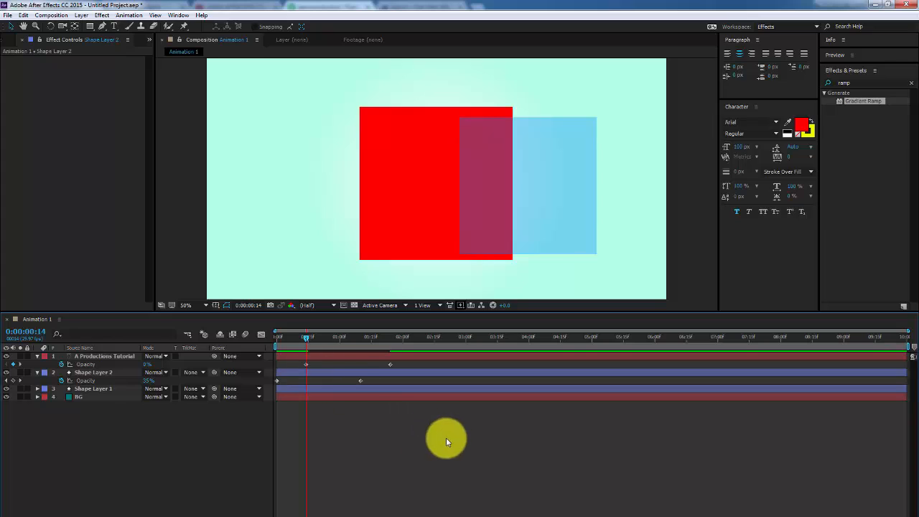
pyautogui.click(375, 380)
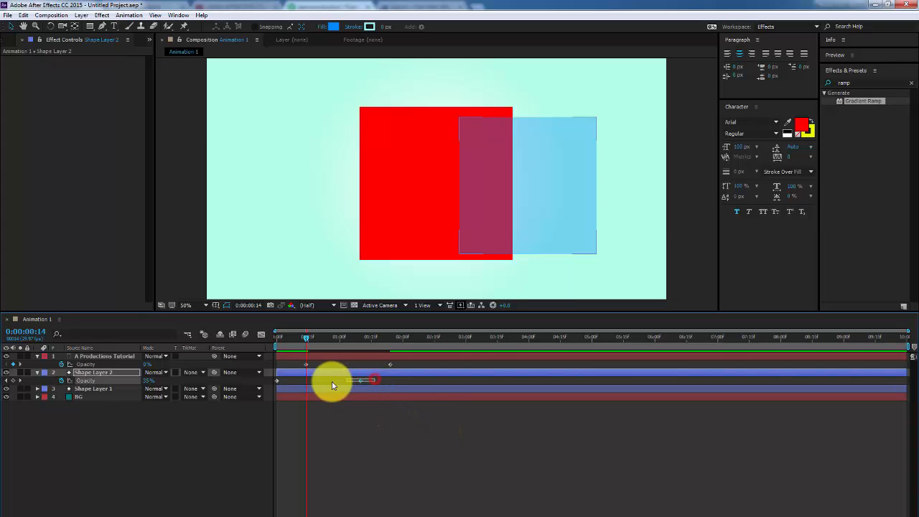
pyautogui.moveTo(278, 337); pyautogui.dragTo(307, 342)
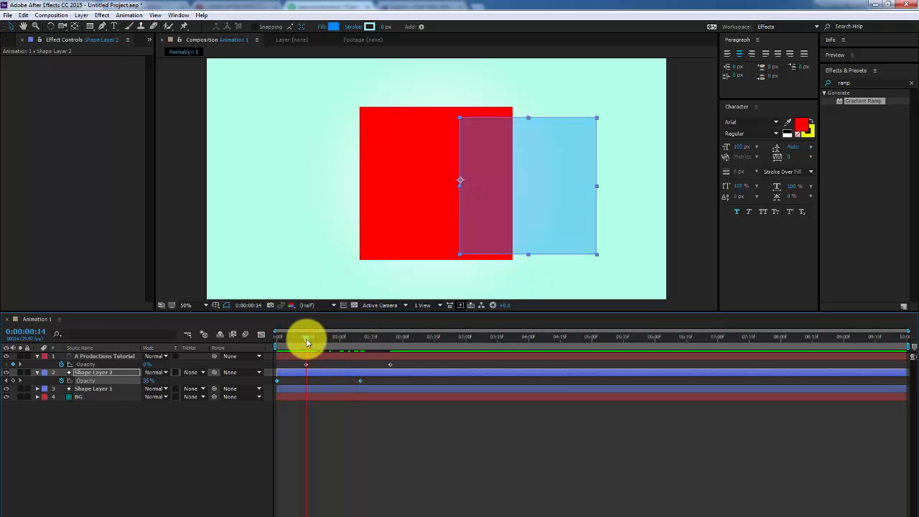
pyautogui.moveTo(306, 343); pyautogui.dragTo(391, 342)
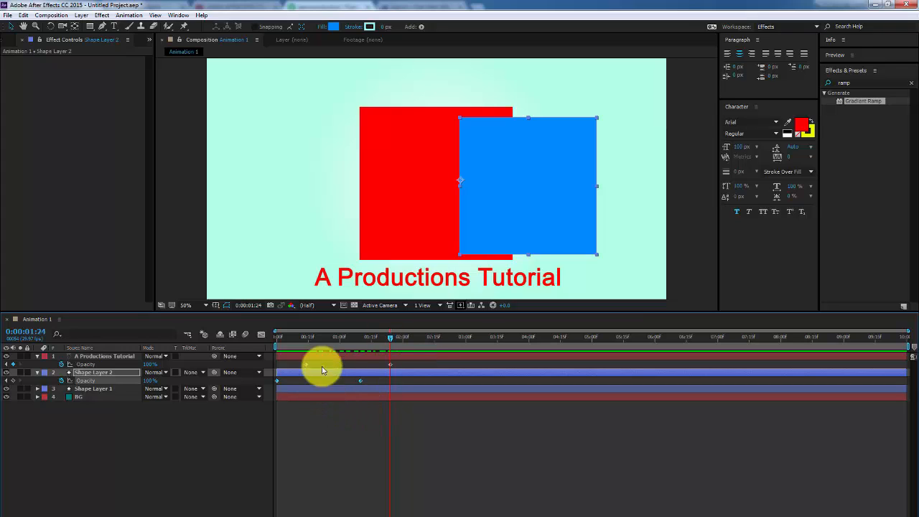
# Undo the misplaced keyframes, return to the start, and paste the opacity keyframes onto the title again
pyautogui.hotkey('ctrl', 'z')
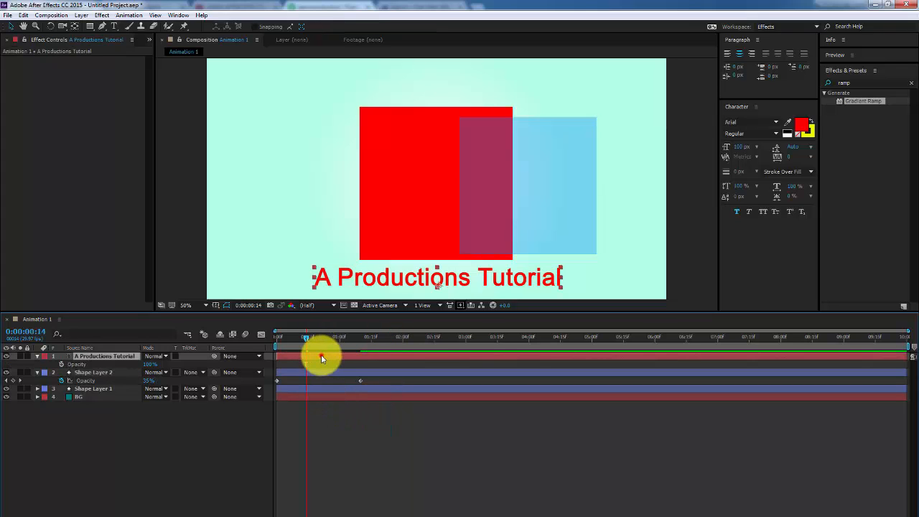
pyautogui.click(336, 457)
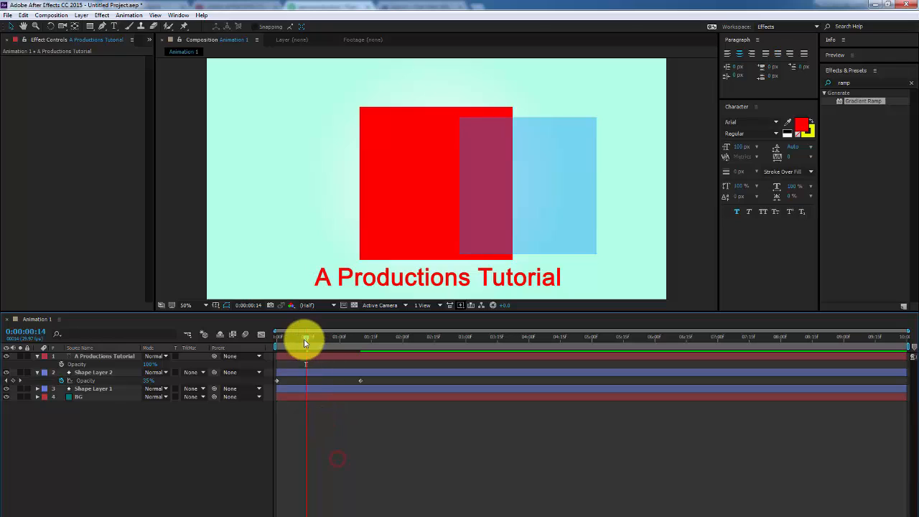
pyautogui.moveTo(307, 339); pyautogui.dragTo(436, 425)
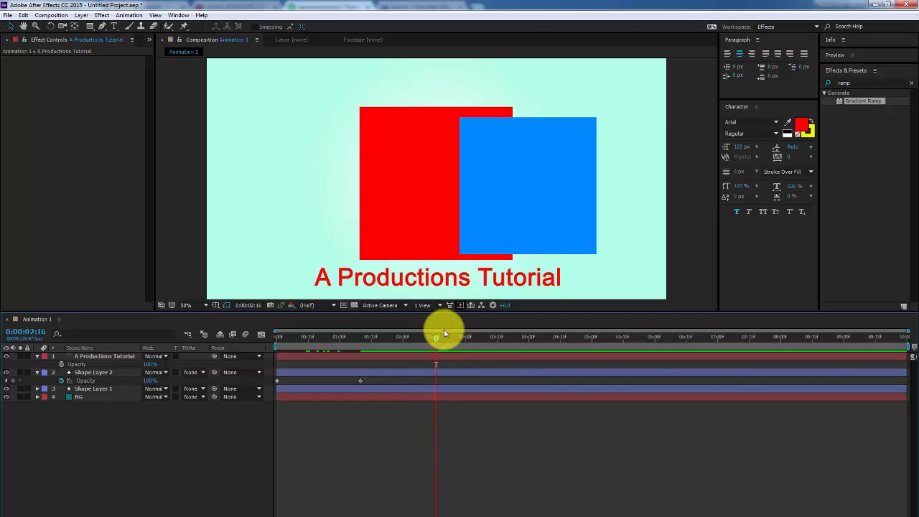
pyautogui.moveTo(433, 336); pyautogui.dragTo(267, 355)
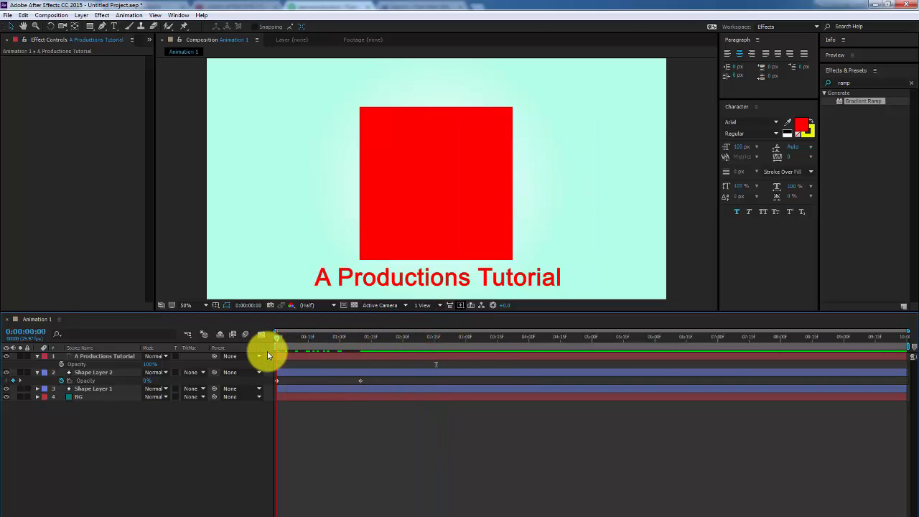
pyautogui.click(300, 359)
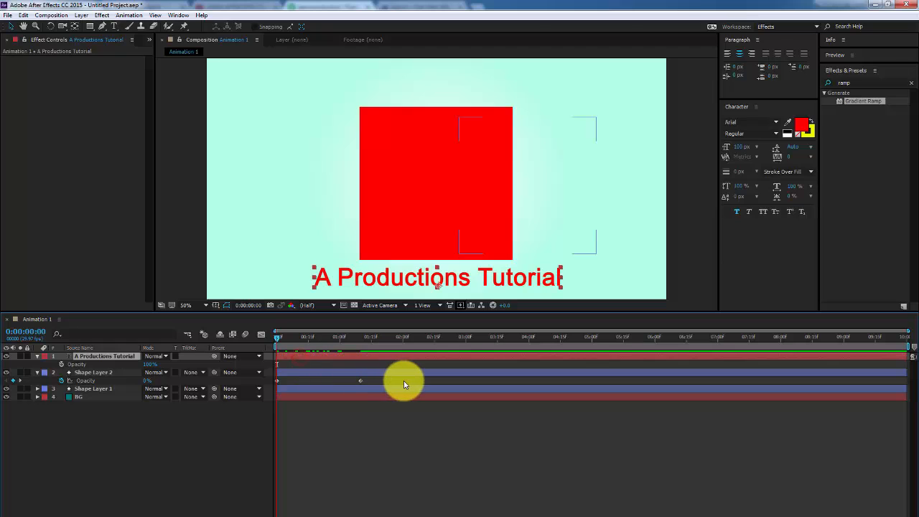
pyautogui.hotkey('ctrl', 'v')
# Preview the animation, then end the work area at 0:00:02:12
pyautogui.click(222, 443)
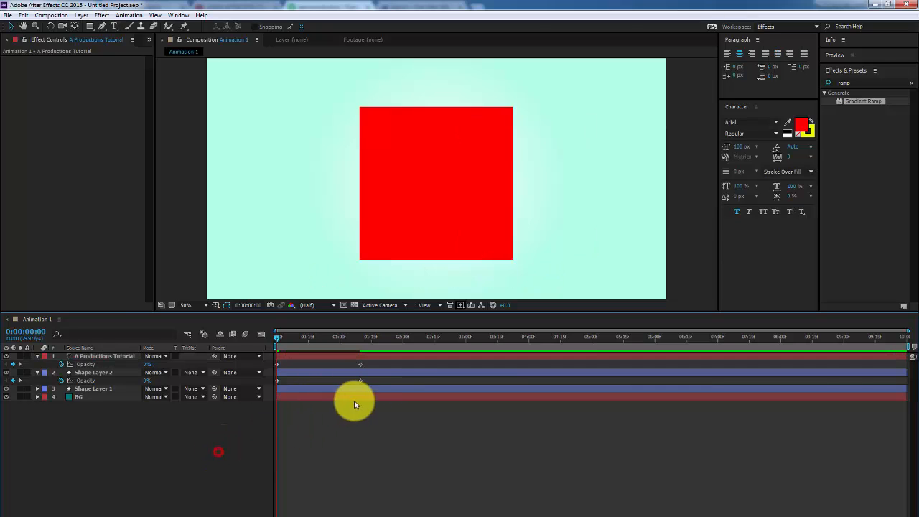
pyautogui.press('space')
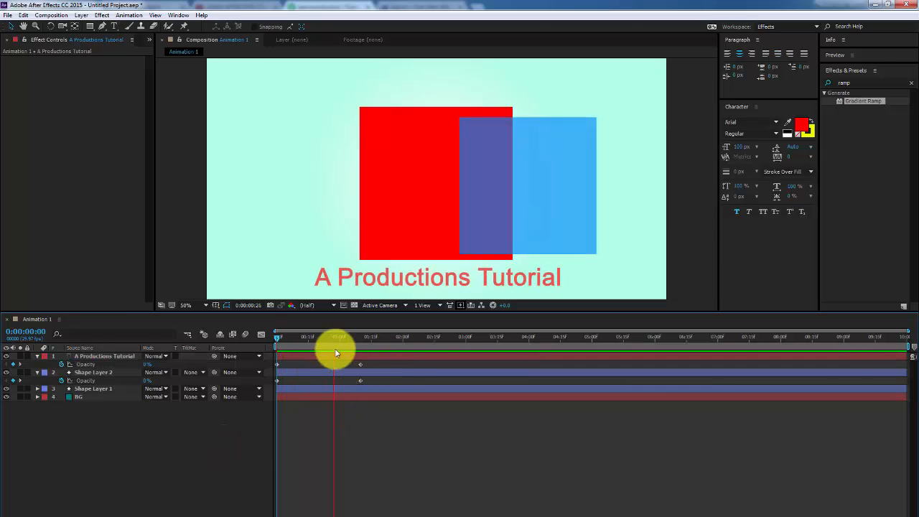
pyautogui.moveTo(335, 343); pyautogui.dragTo(428, 345)
pyautogui.press('n')
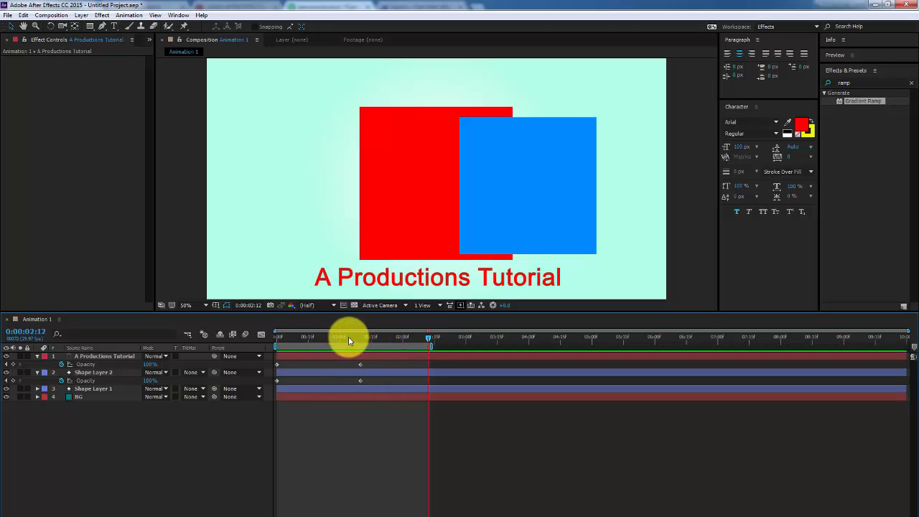
# Preview the shortened work area, then move back to the second opacity keyframe
pyautogui.press('space')
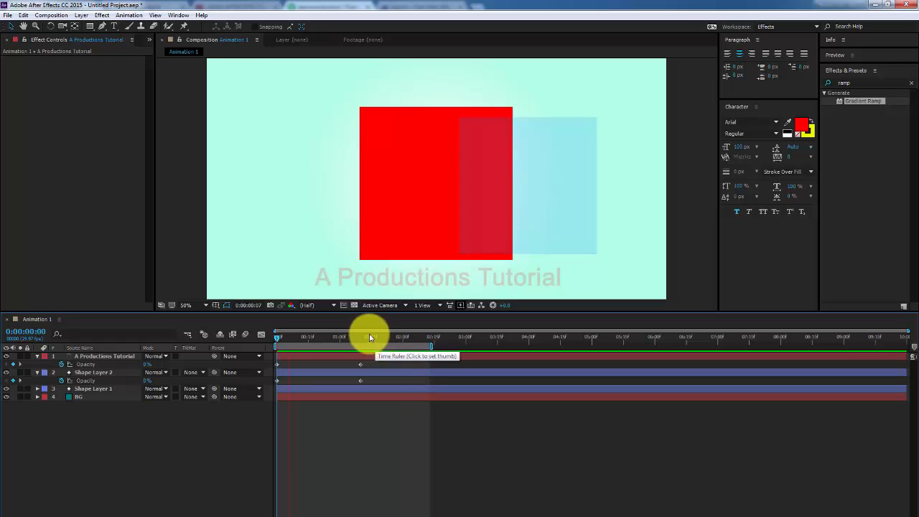
pyautogui.press('space')
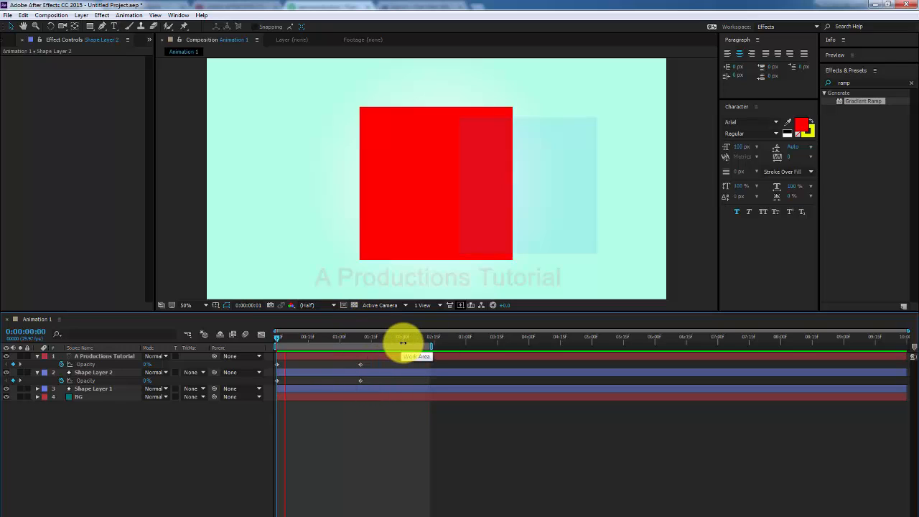
pyautogui.press('space')
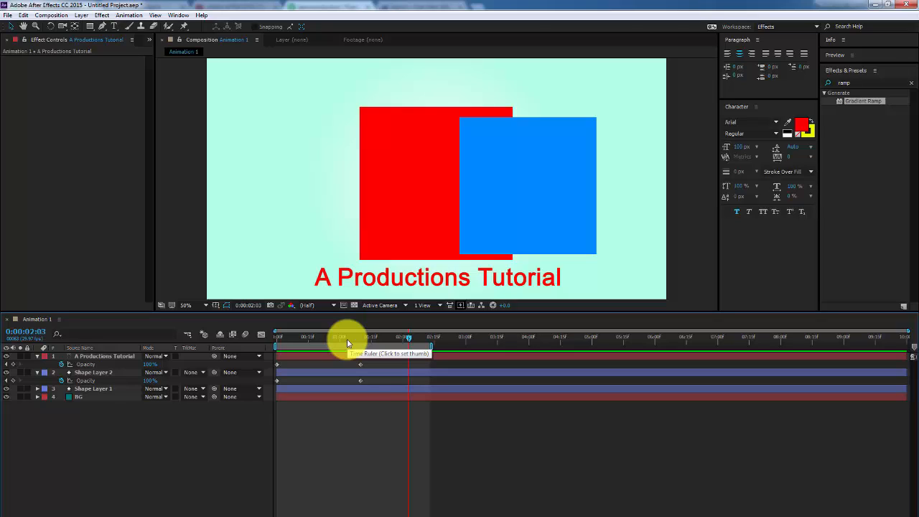
pyautogui.press('pageup')
pyautogui.press('pageup')
pyautogui.press('pageup')
pyautogui.press('pageup')
pyautogui.press('pageup')
pyautogui.press('pageup')
pyautogui.press('pageup')
pyautogui.press('pageup')
pyautogui.press('pageup')
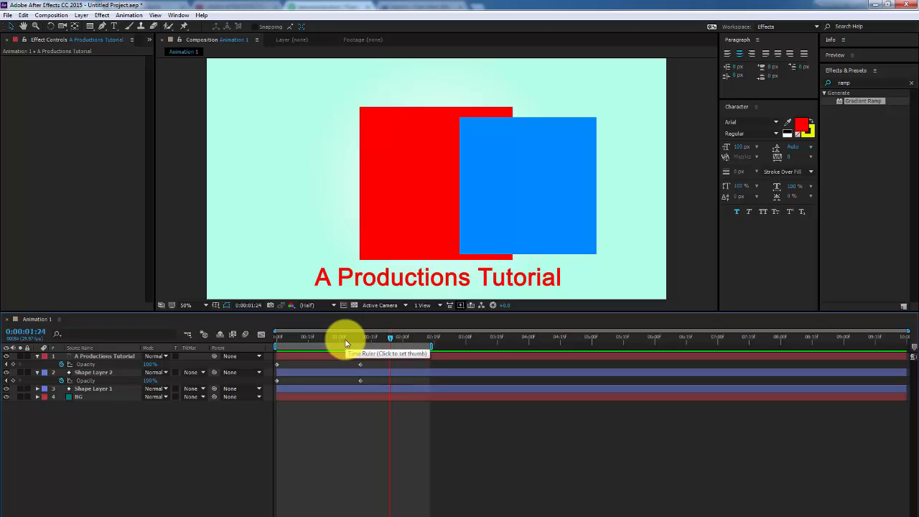
pyautogui.moveTo(345, 343)
pyautogui.mouseDown()
pyautogui.moveTo(374, 347)
pyautogui.moveTo(339, 338)
pyautogui.moveTo(361, 342)
pyautogui.mouseUp()
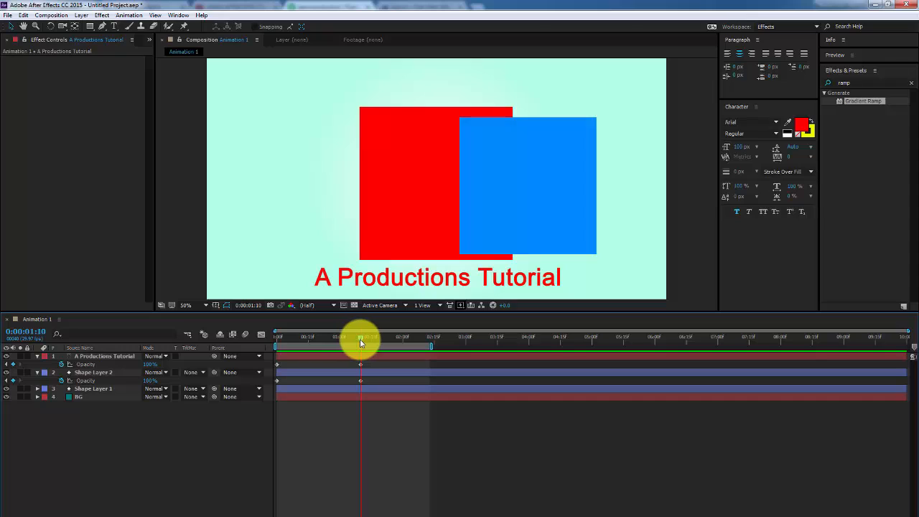
# Clear the A Productions Tutorial layer's Opacity keyframes with its stopwatch, leaving it at 100%
pyautogui.click(91, 434)
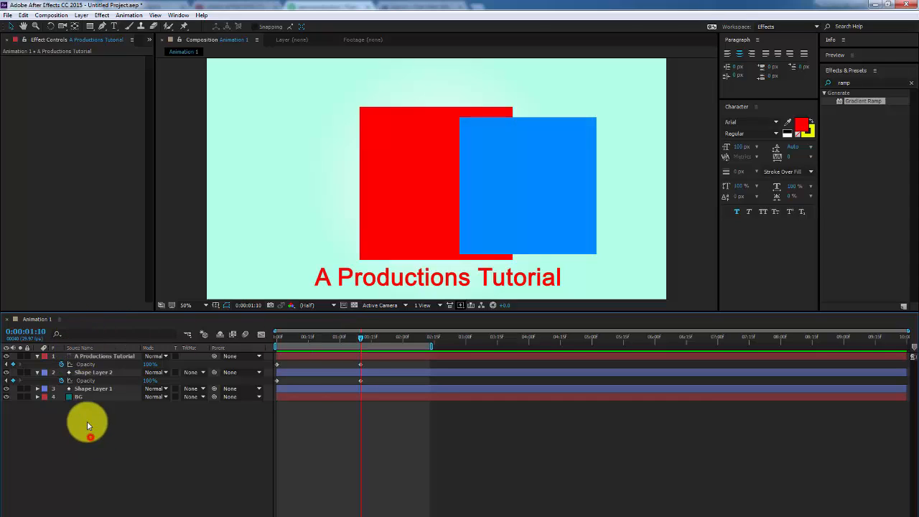
pyautogui.click(64, 366)
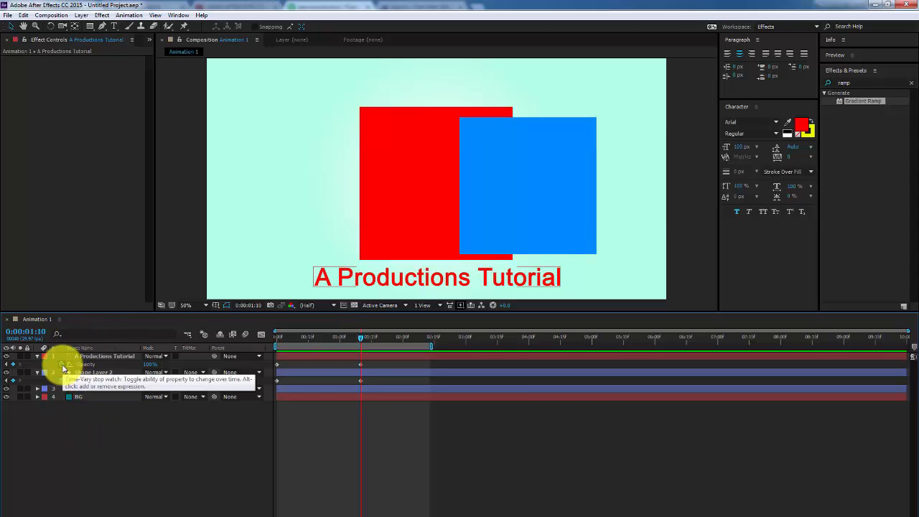
pyautogui.click(64, 365)
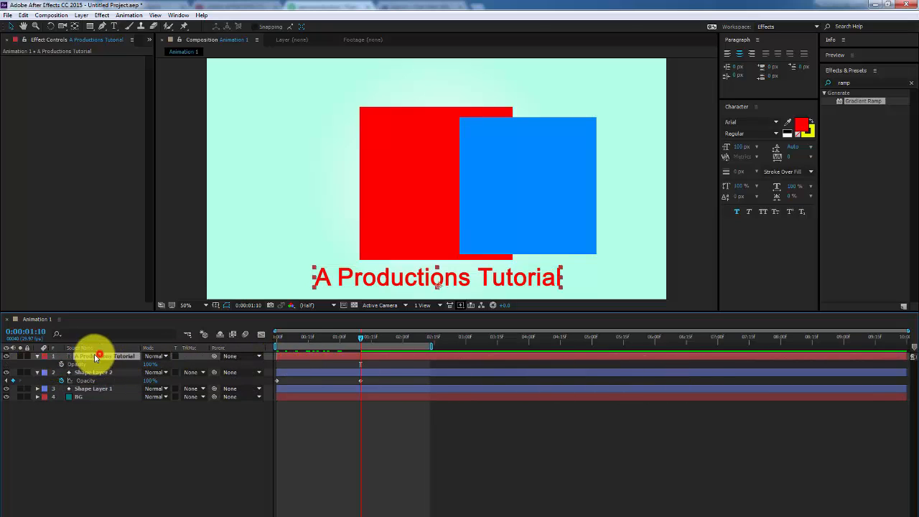
pyautogui.hotkey('ctrl', 'z')
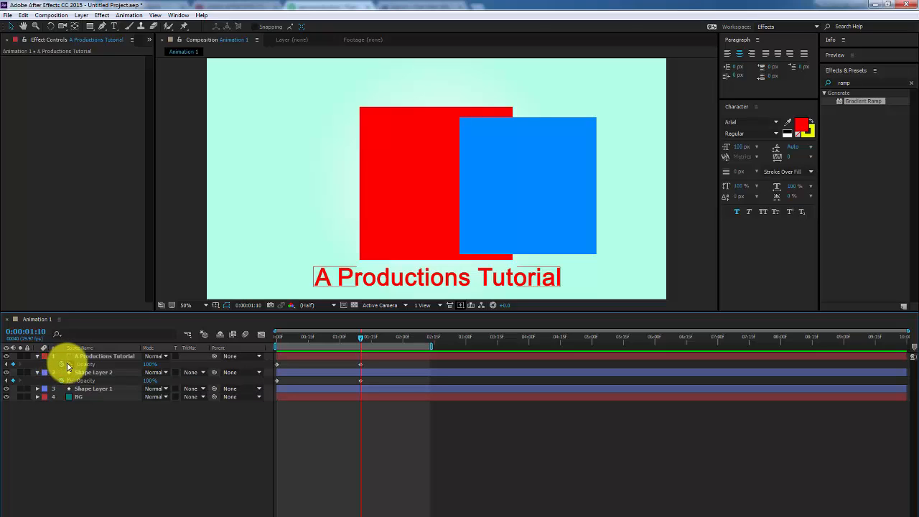
pyautogui.click(62, 364)
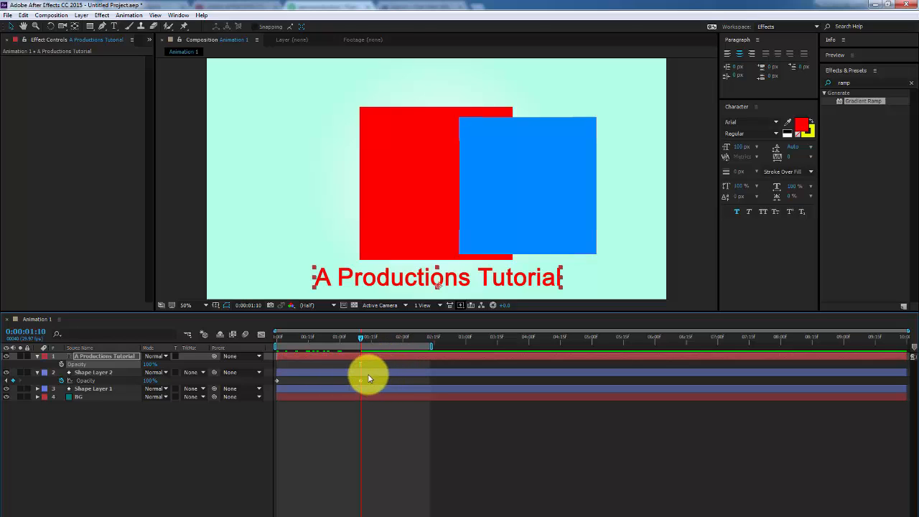
pyautogui.click(367, 378)
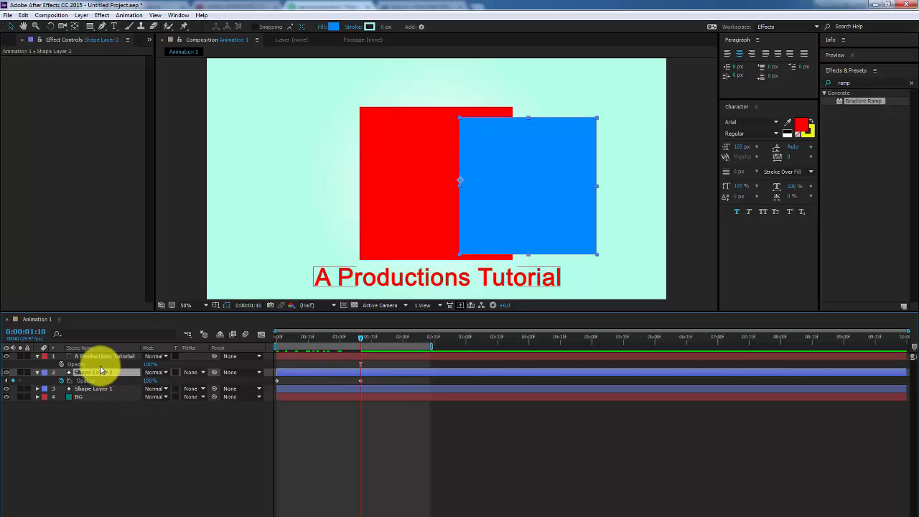
# Rename the blue square's layer to Opacity and scale it down slightly
pyautogui.press('Return')
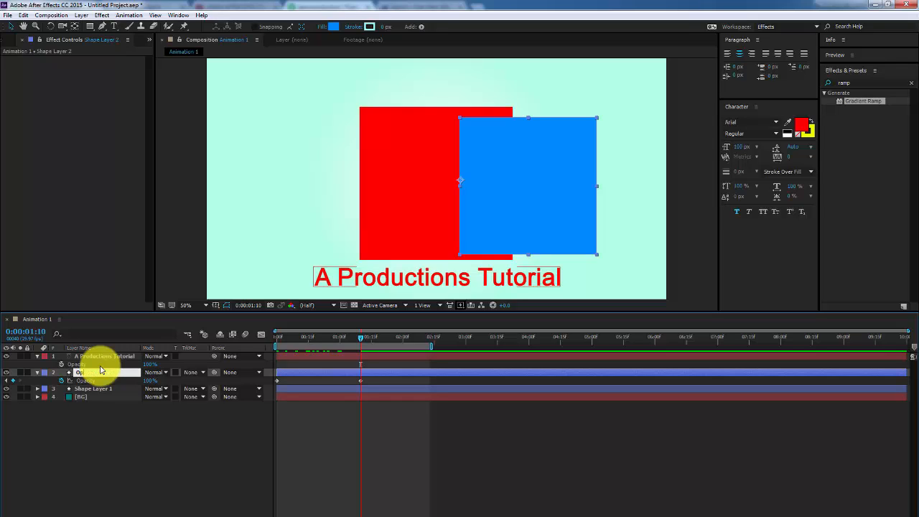
pyautogui.press('Return')
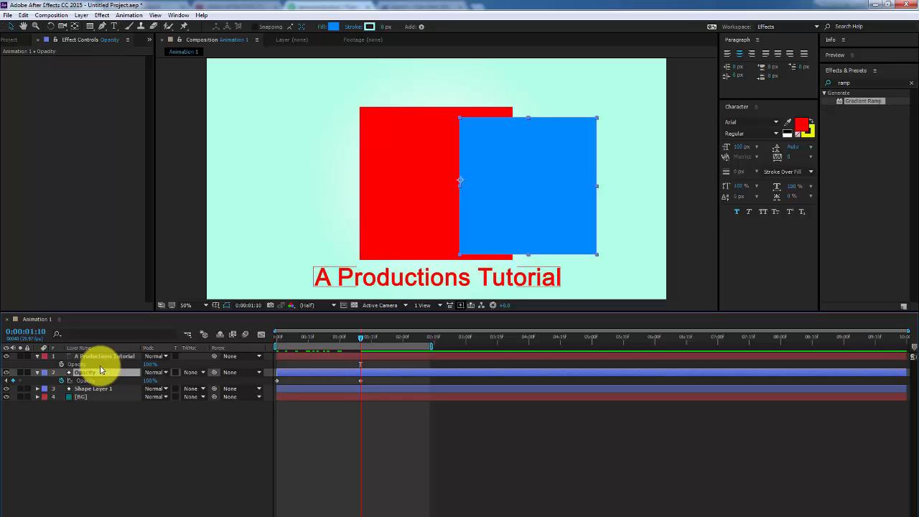
pyautogui.press('s')
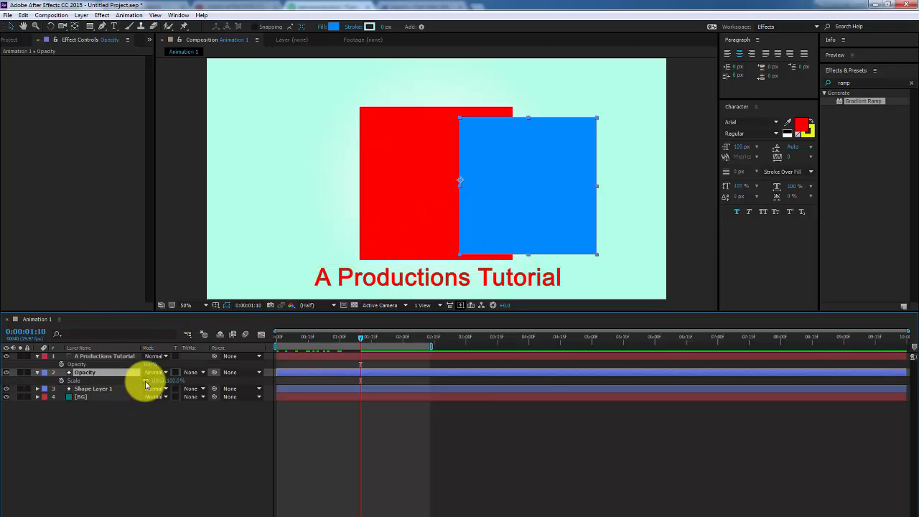
pyautogui.moveTo(154, 381); pyautogui.dragTo(137, 382)
# Place the blue square in the top-right corner and the red square top-left
pyautogui.press('s')
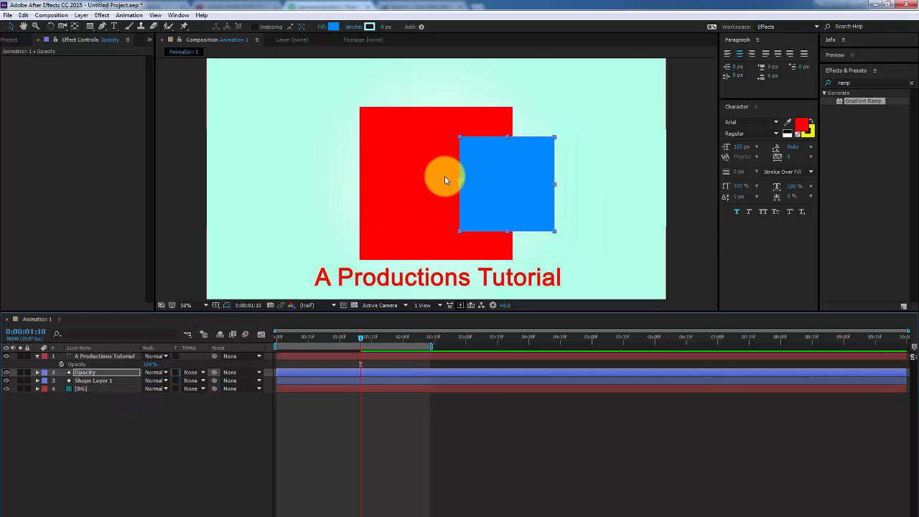
pyautogui.moveTo(532, 187); pyautogui.dragTo(633, 121)
pyautogui.moveTo(484, 199); pyautogui.dragTo(343, 154)
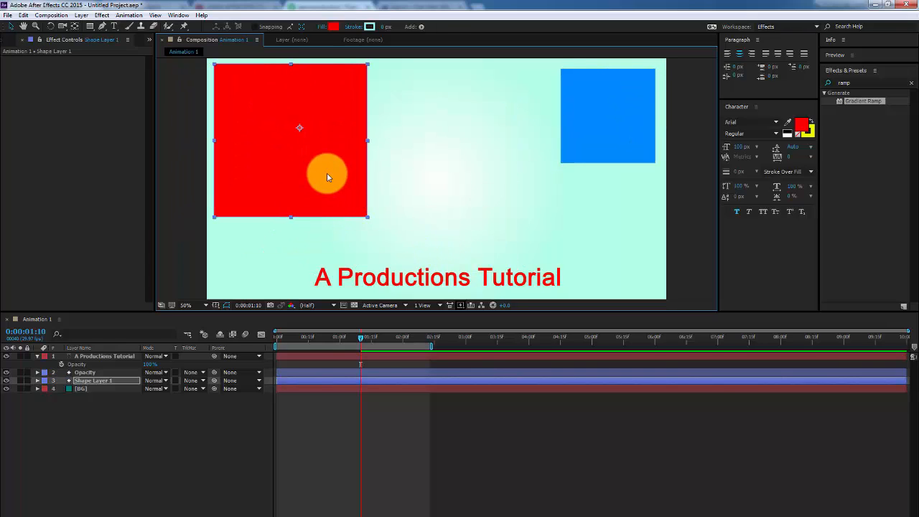
# Rename the red square's Shape Layer 1 to 'Scale', correcting the mistyped 'Scal'
pyautogui.click(95, 382)
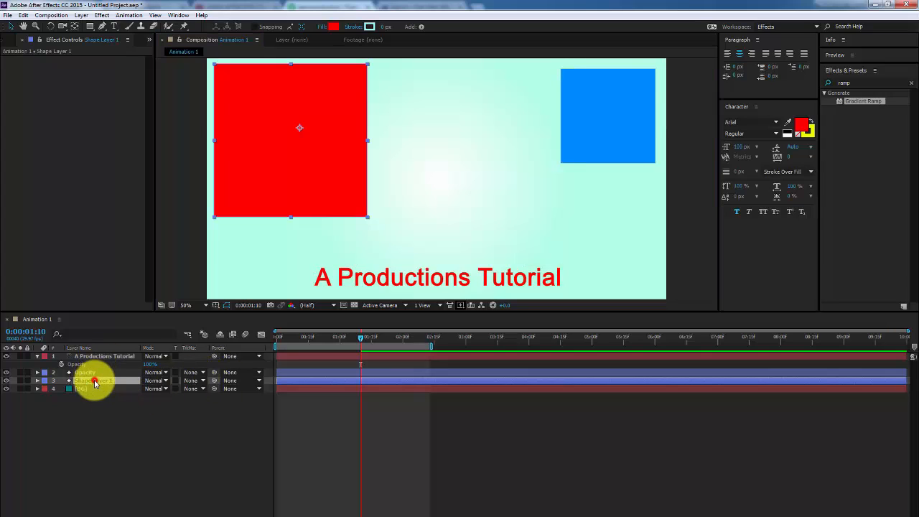
pyautogui.press('Return')
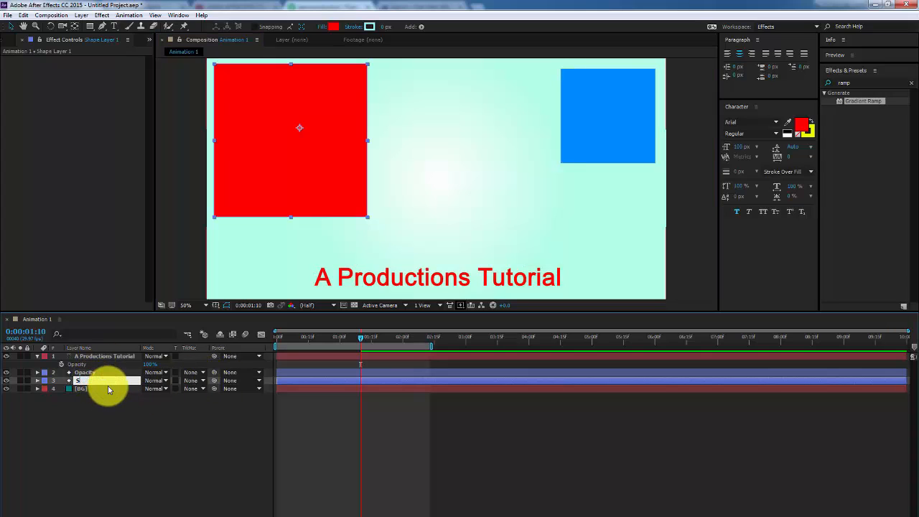
pyautogui.write('Scal')
pyautogui.press('Return')
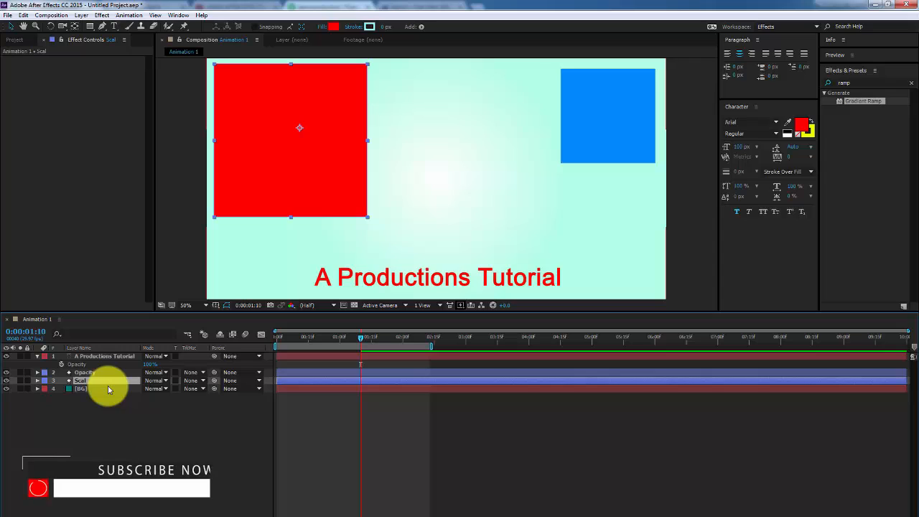
pyautogui.press('s')
pyautogui.press('Return')
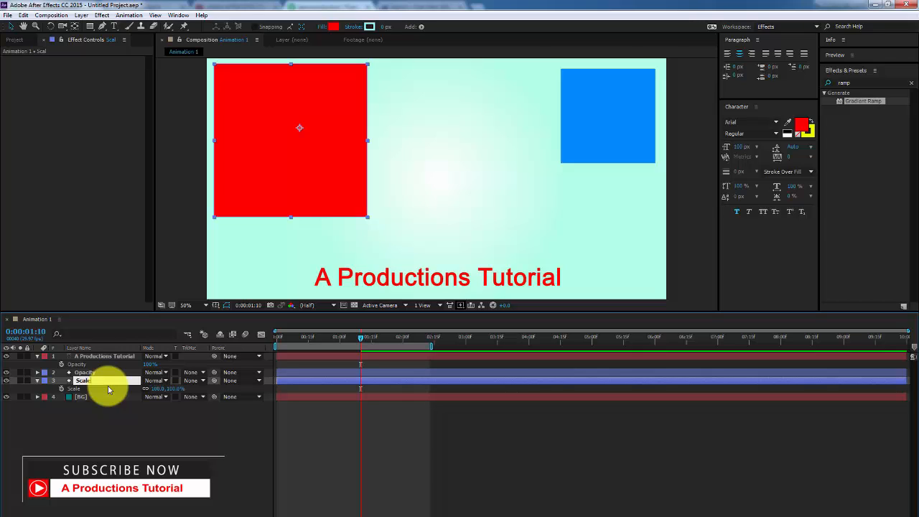
pyautogui.write('Scale')
pyautogui.press('Return')
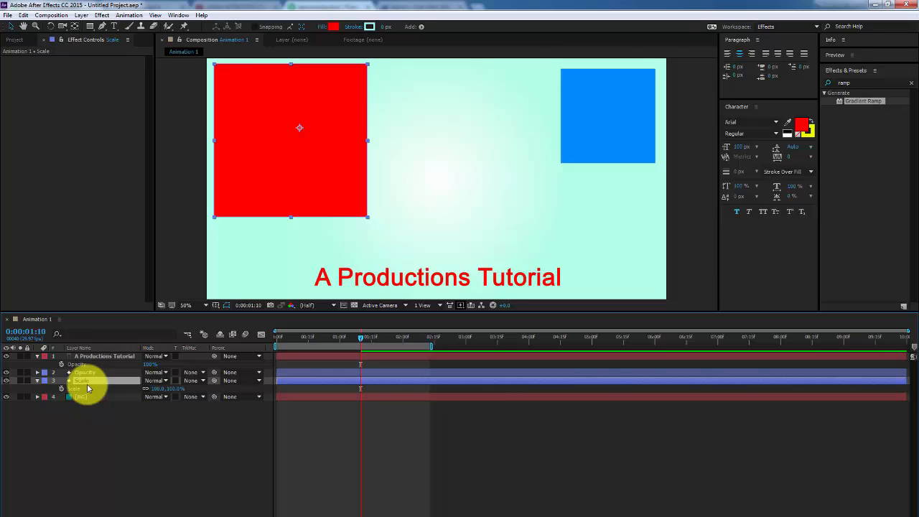
# Centre the red square's anchor point with the Pan Behind tool (Y), then return to Selection
pyautogui.press('y')
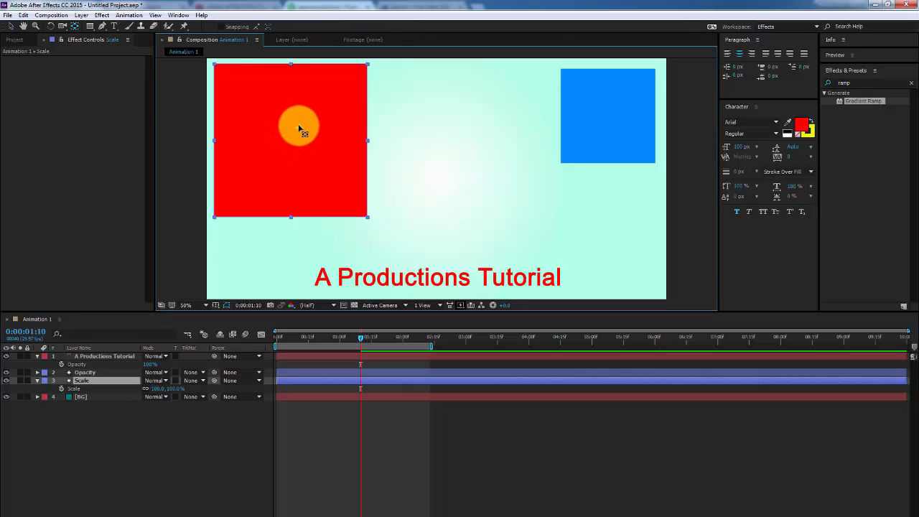
pyautogui.moveTo(300, 128); pyautogui.dragTo(309, 167)
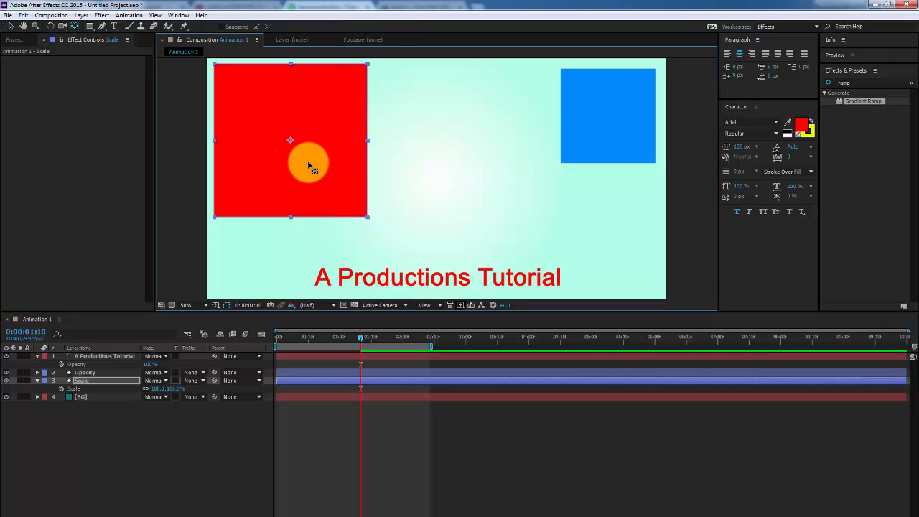
pyautogui.press('v')
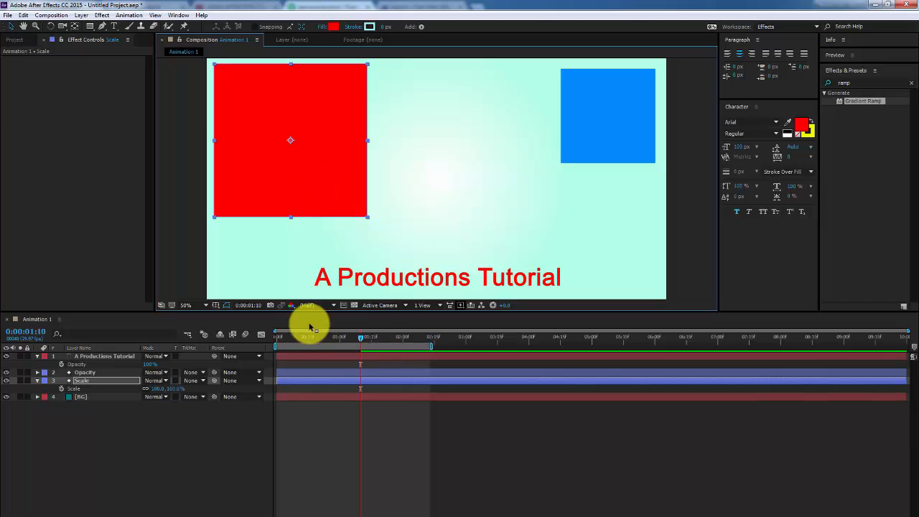
pyautogui.moveTo(302, 342); pyautogui.dragTo(249, 356)
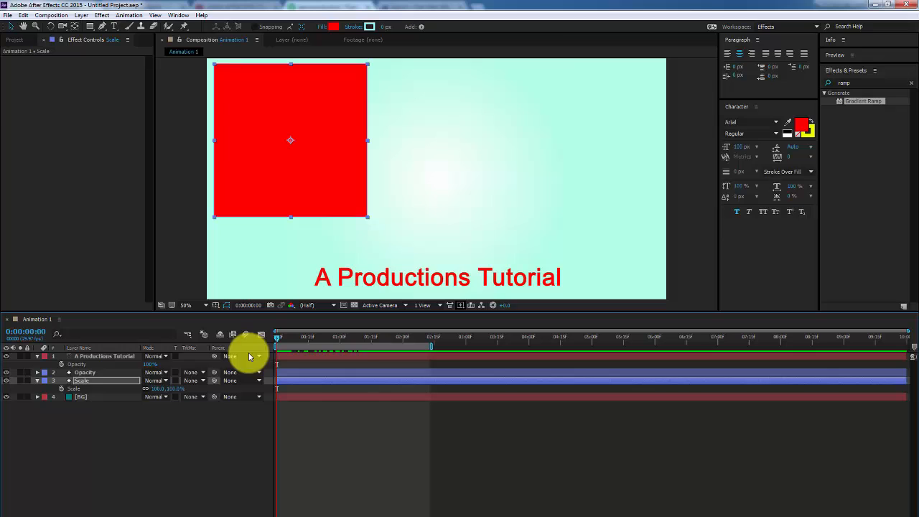
# Keyframe the red square's Scale at 100% at 1:10 and 0% at 0:00
pyautogui.click(335, 373)
pyautogui.press('t')
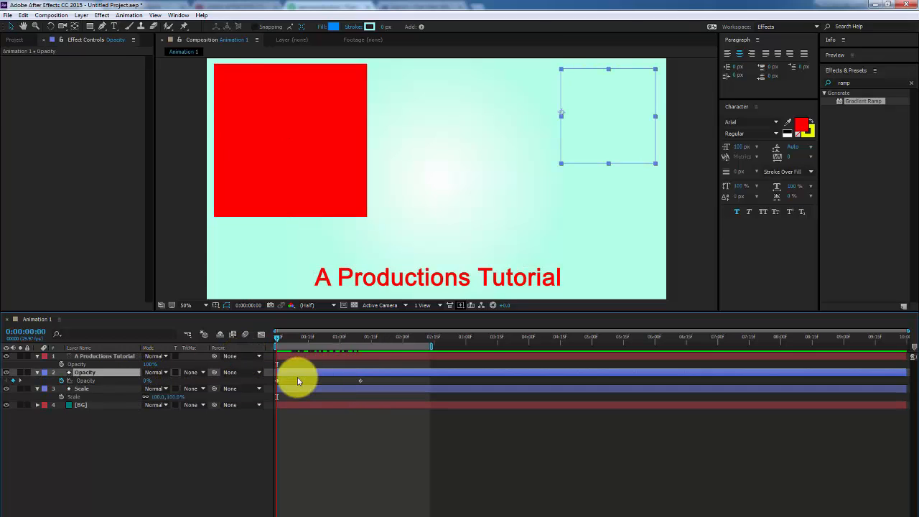
pyautogui.click(85, 389)
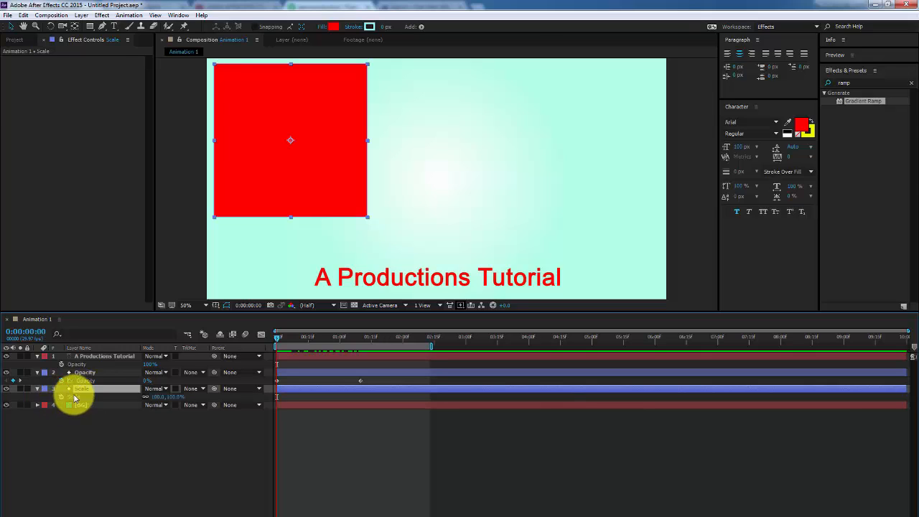
pyautogui.click(61, 398)
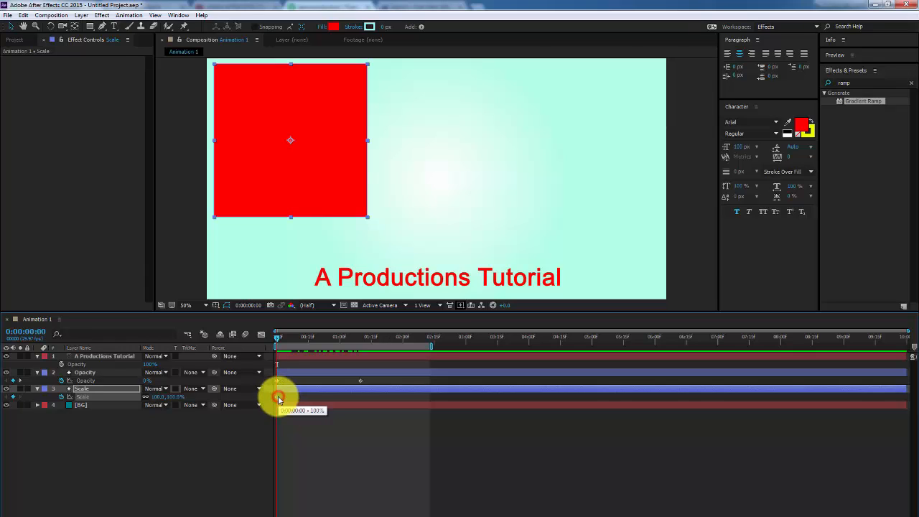
pyautogui.moveTo(278, 400); pyautogui.dragTo(368, 406)
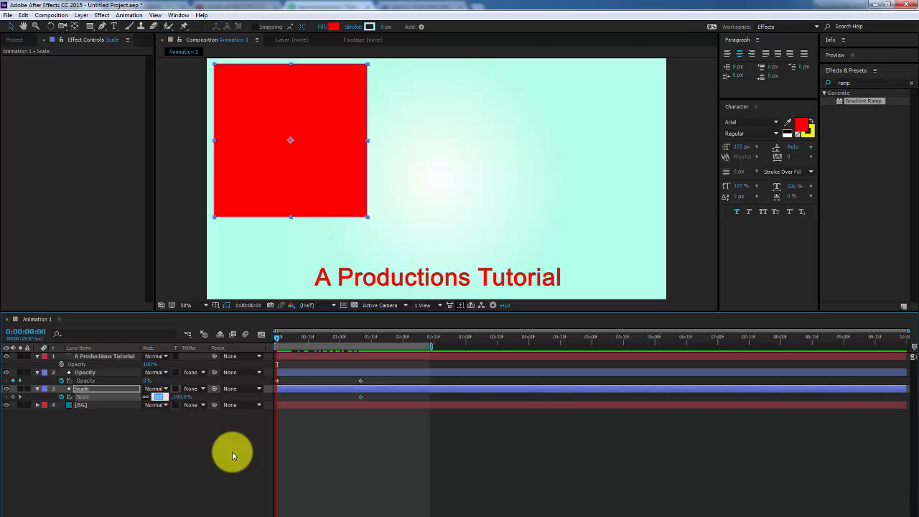
pyautogui.write('0')
pyautogui.press('Return')
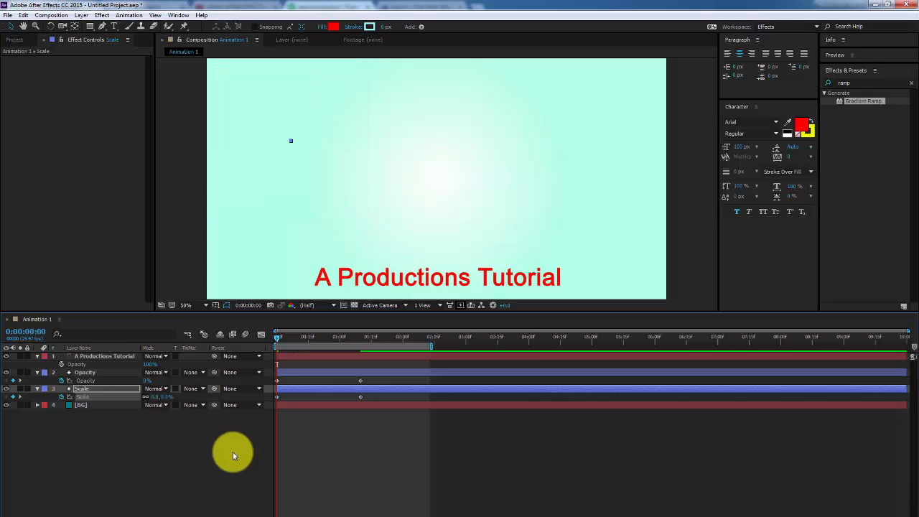
# Preview and scrub through the red square growing from 0 to 100%
pyautogui.click(233, 452)
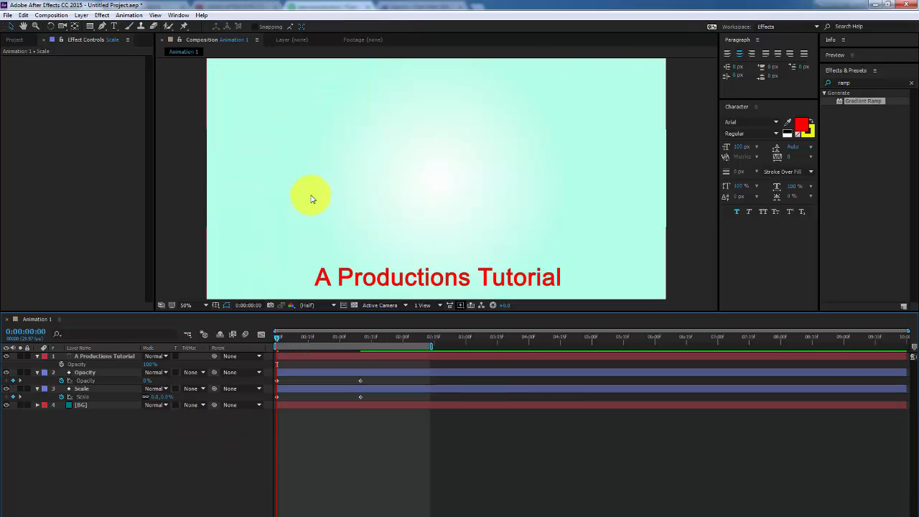
pyautogui.click(332, 357)
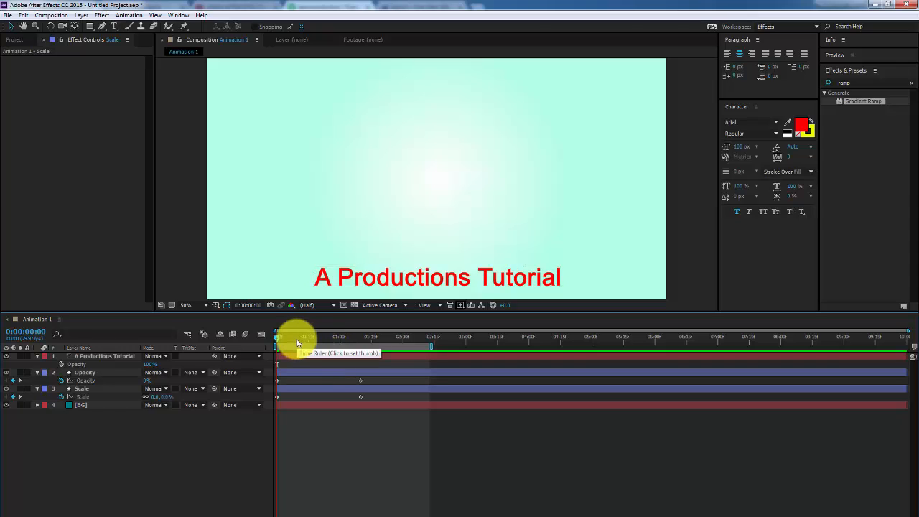
pyautogui.press('space')
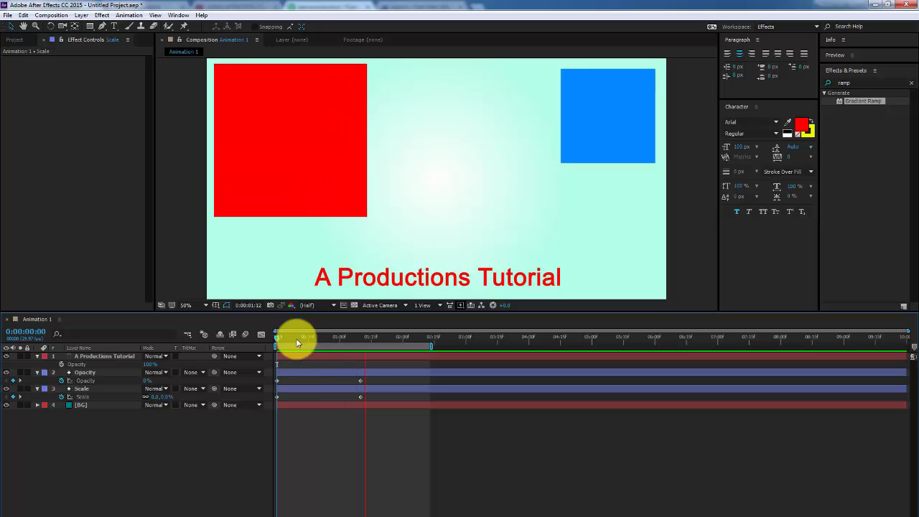
pyautogui.moveTo(299, 338); pyautogui.dragTo(318, 350)
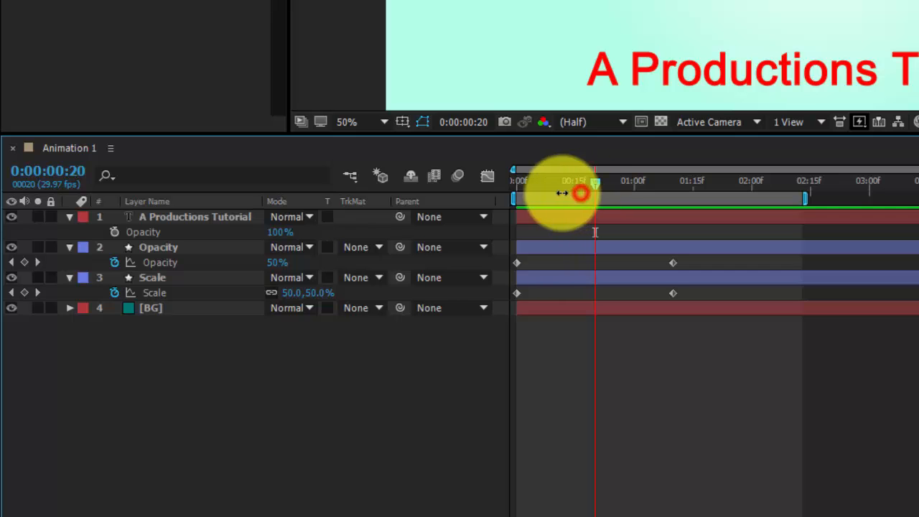
pyautogui.moveTo(564, 181); pyautogui.dragTo(673, 187)
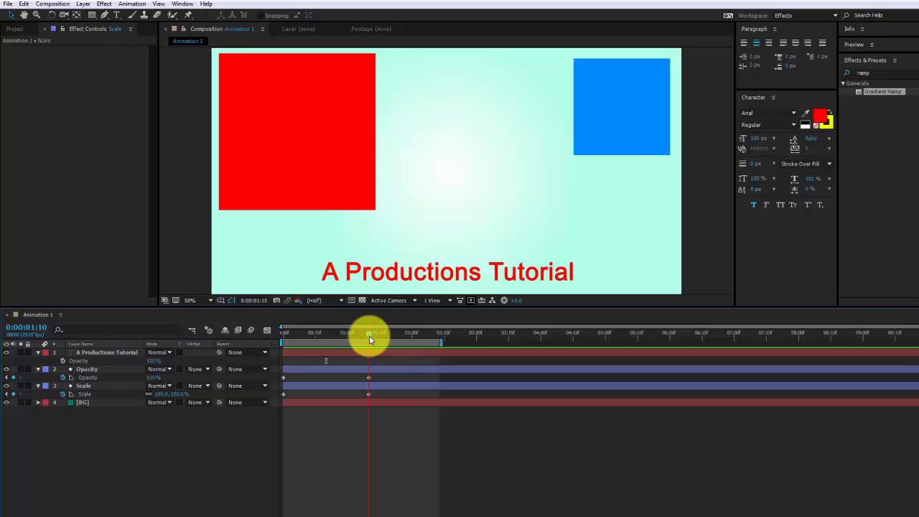
# Collapse all four layers' properties and replay the preview from the start
pyautogui.moveTo(137, 425); pyautogui.dragTo(79, 351)
pyautogui.press('u')
pyautogui.click(157, 426)
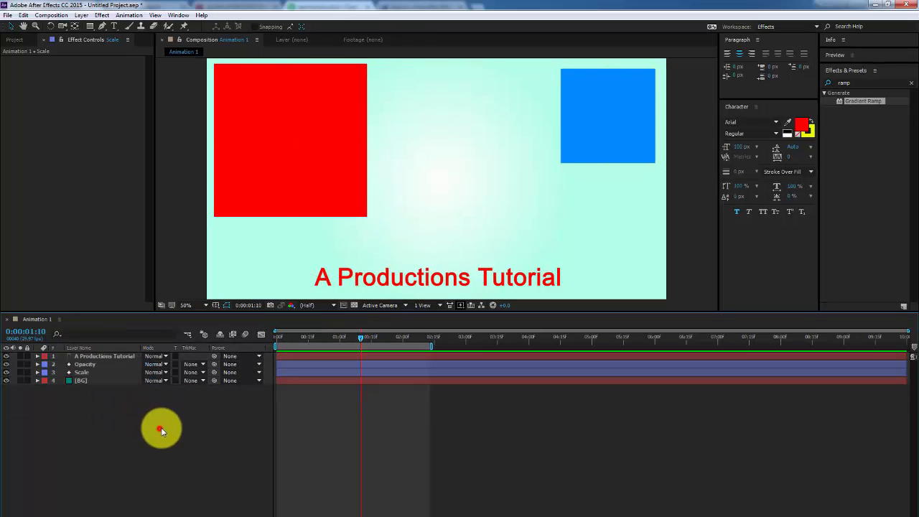
pyautogui.click(274, 336)
pyautogui.press('space')
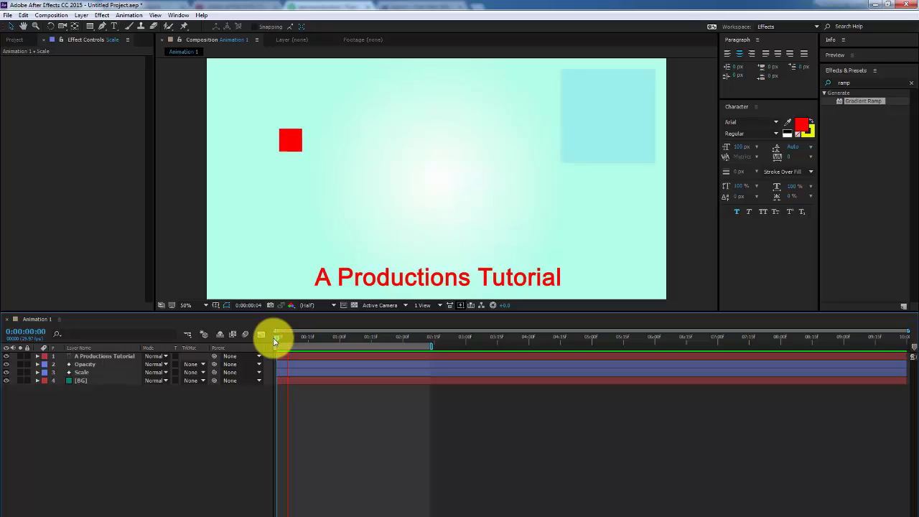
pyautogui.click(282, 338)
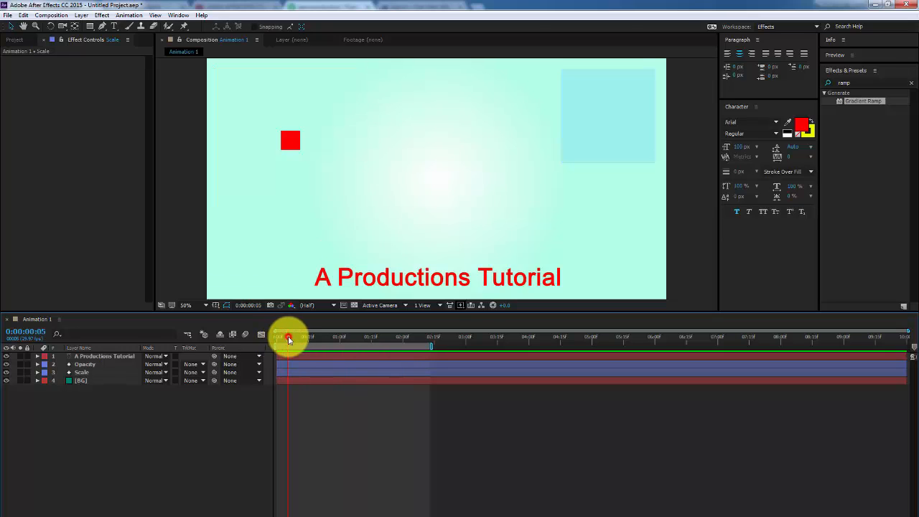
pyautogui.moveTo(281, 338); pyautogui.dragTo(398, 347)
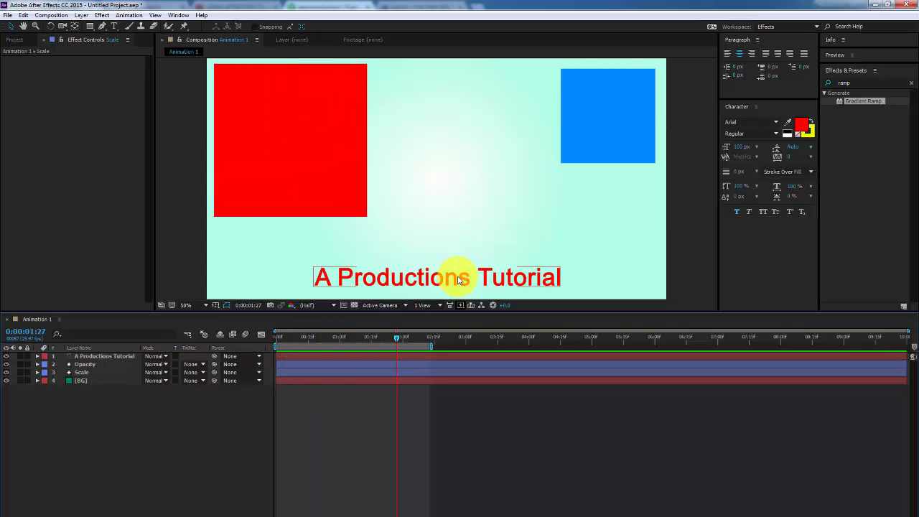
pyautogui.click(458, 279)
# Raise the title text so its Position reads 968.0, 908.0
pyautogui.moveTo(457, 279); pyautogui.dragTo(463, 260)
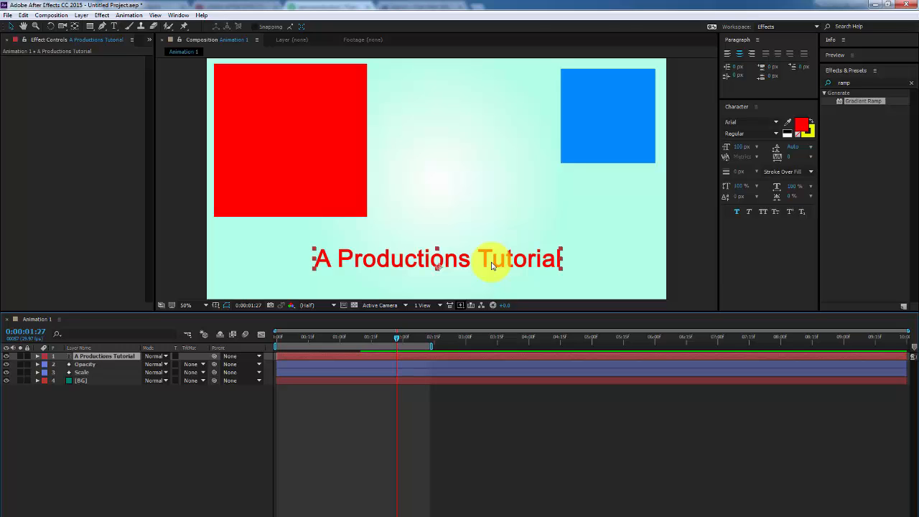
pyautogui.press('p')
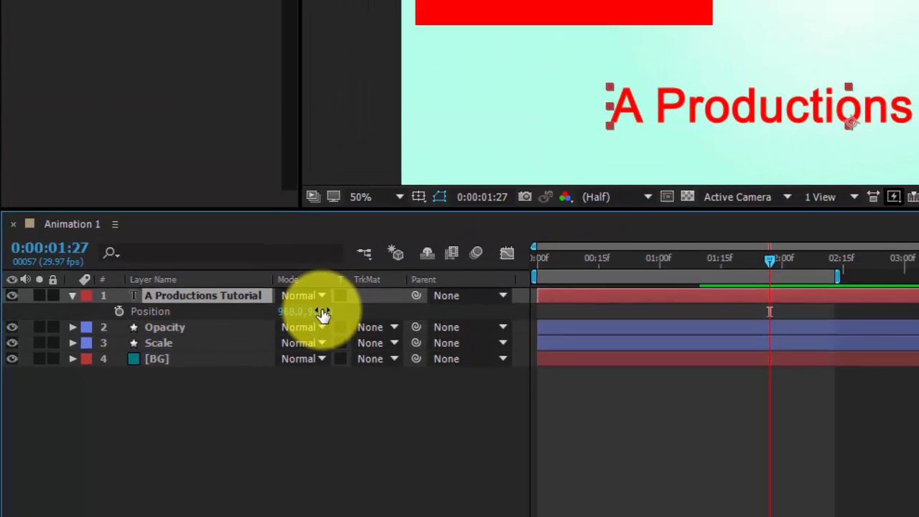
pyautogui.moveTo(323, 314); pyautogui.dragTo(249, 344)
pyautogui.moveTo(127, 381); pyautogui.dragTo(412, 267)
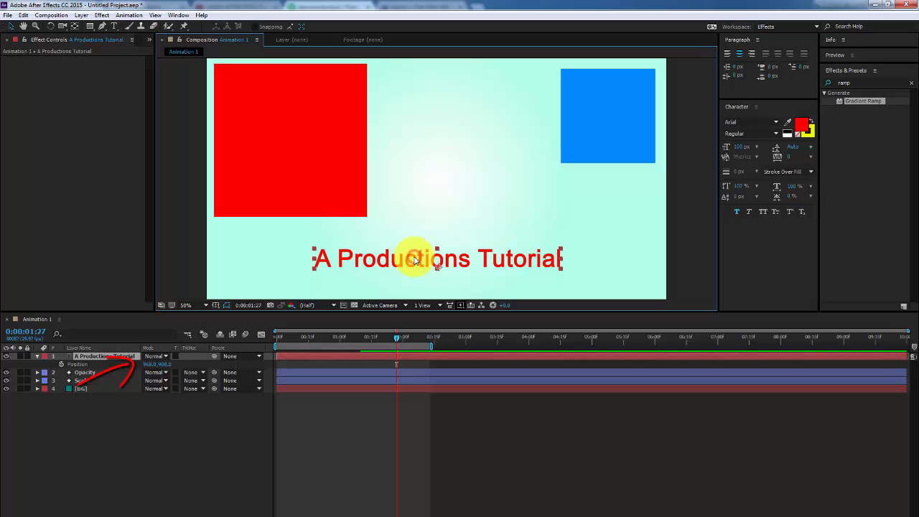
pyautogui.moveTo(415, 260); pyautogui.dragTo(410, 325)
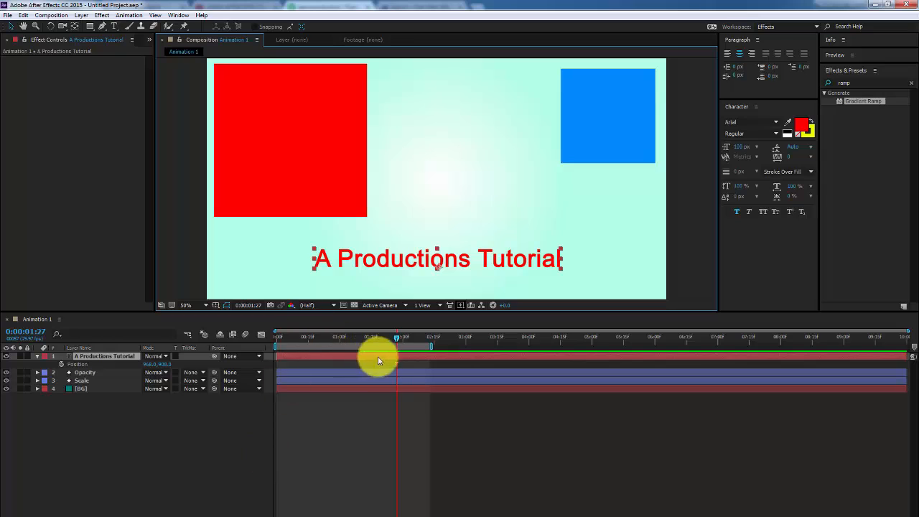
# Check the Opacity layer's opacity keyframe at 1:10
pyautogui.click(98, 372)
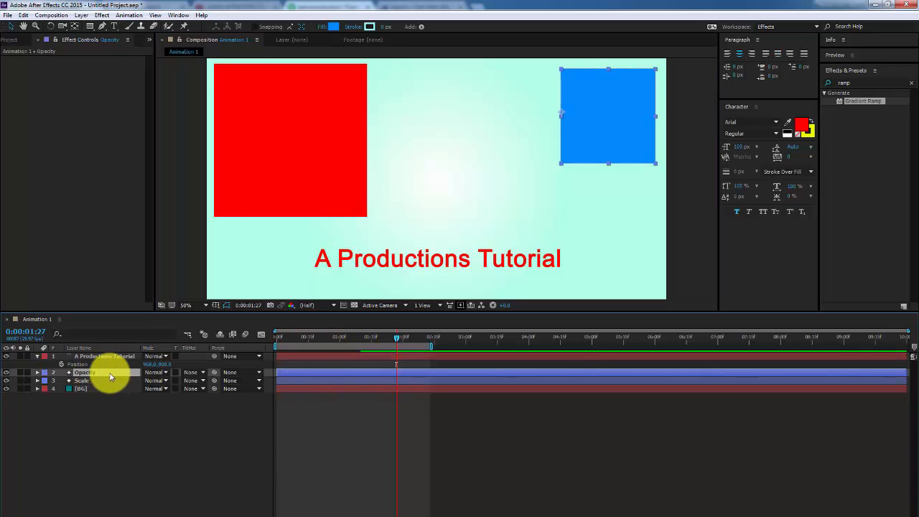
pyautogui.press('t')
pyautogui.press('j')
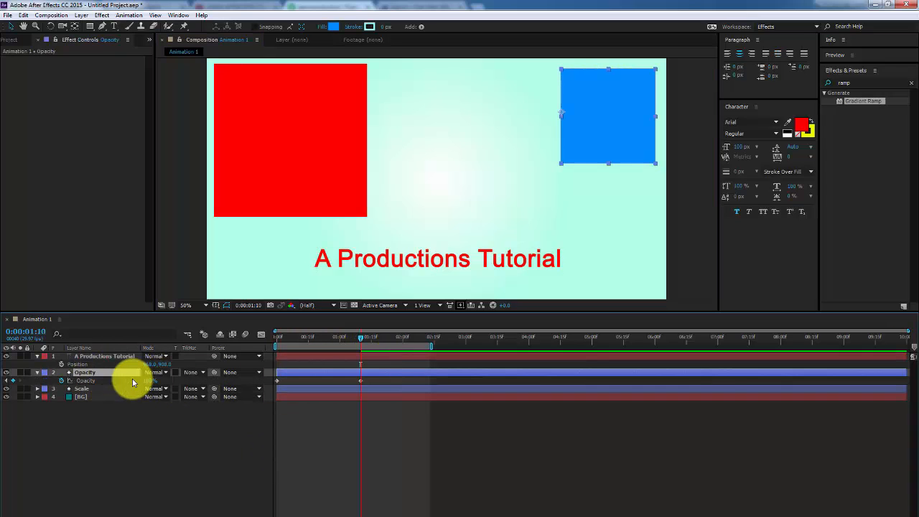
pyautogui.press('t')
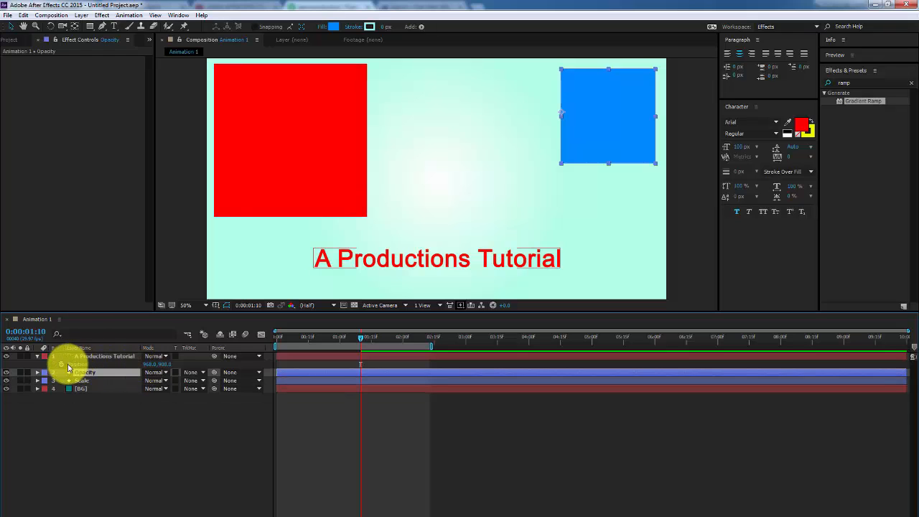
# Keyframe the title's Position at 1:10, then at 0:00 move it above the frame (968.0, -6.0)
pyautogui.click(62, 365)
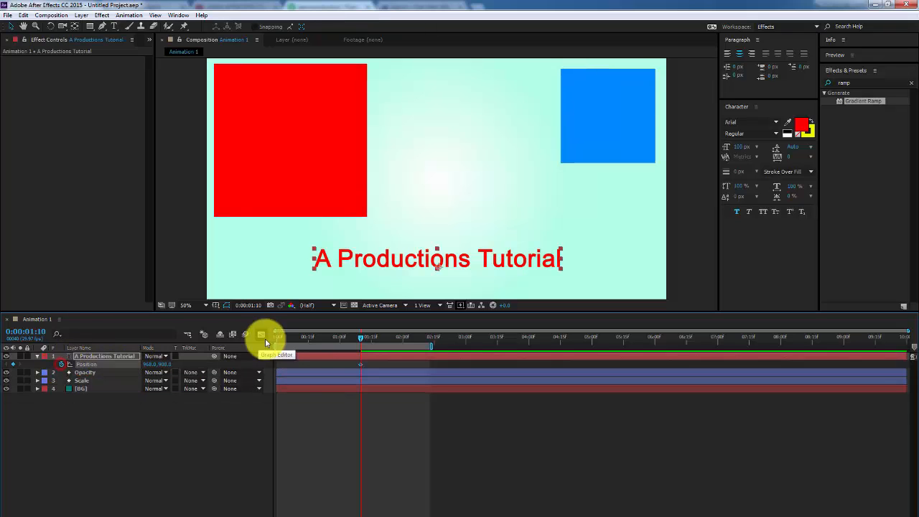
pyautogui.click(295, 338)
pyautogui.moveTo(296, 338); pyautogui.dragTo(273, 342)
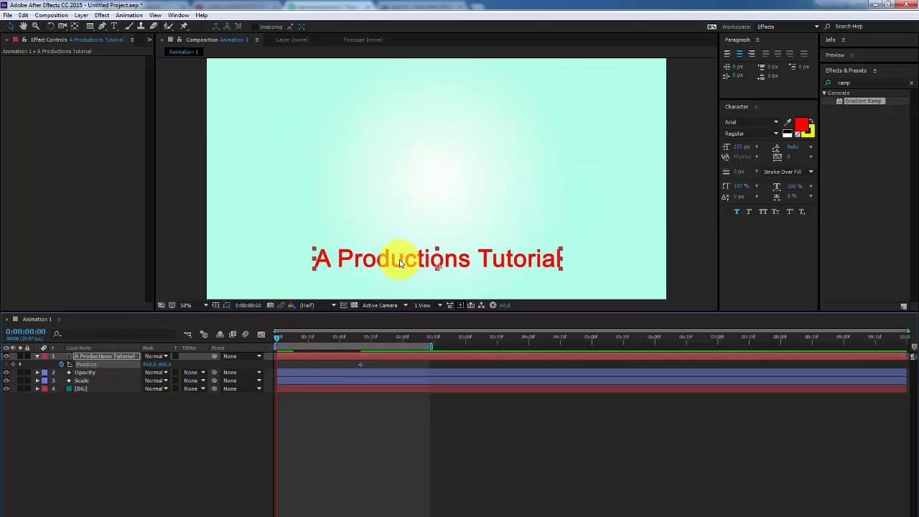
pyautogui.click(402, 262)
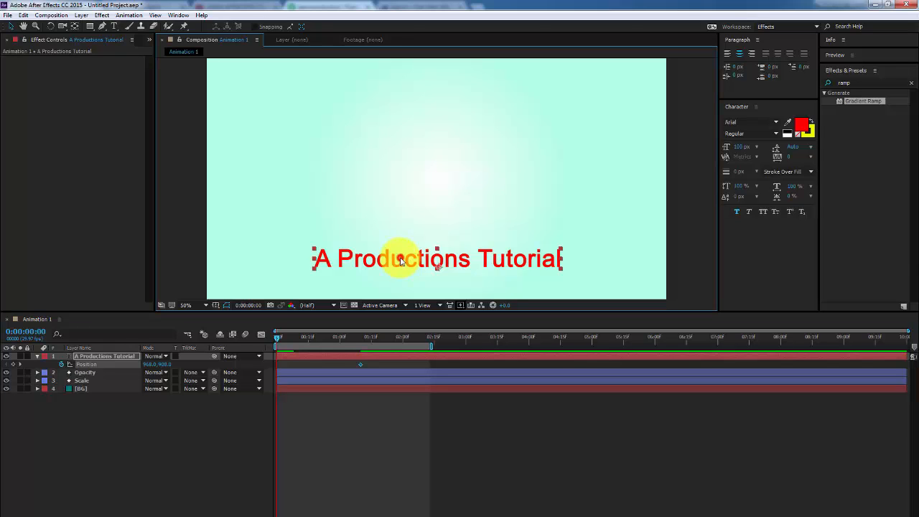
pyautogui.moveTo(402, 261); pyautogui.dragTo(421, 52)
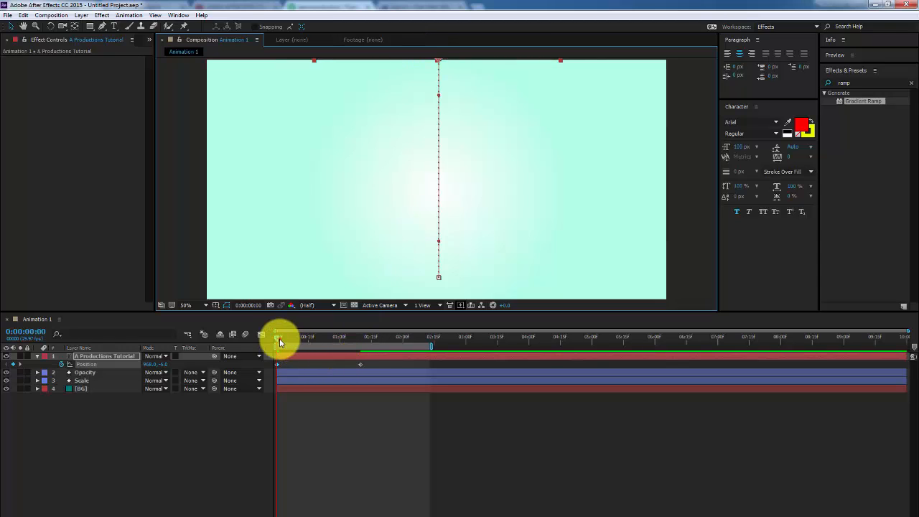
# Scrub and preview the title sliding down into place
pyautogui.moveTo(280, 342)
pyautogui.mouseDown()
pyautogui.moveTo(328, 338)
pyautogui.moveTo(278, 335)
pyautogui.mouseUp()
pyautogui.click(190, 431)
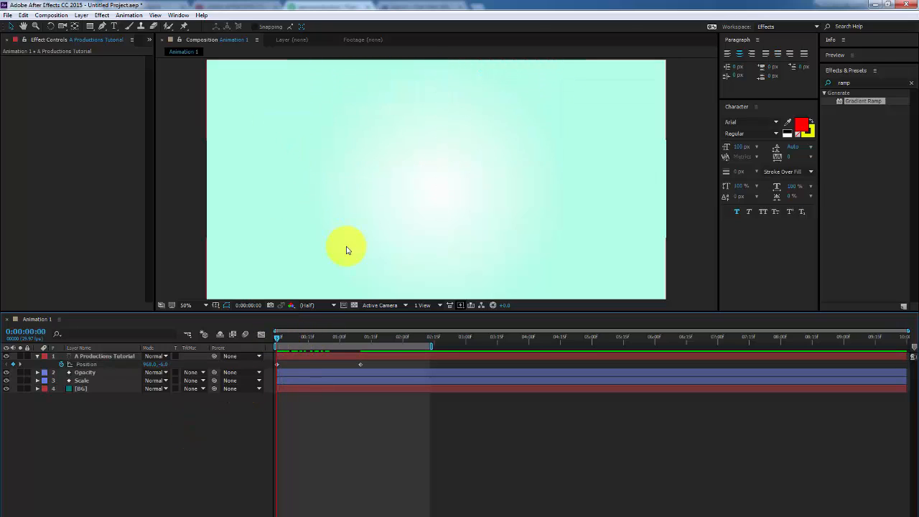
pyautogui.press('space')
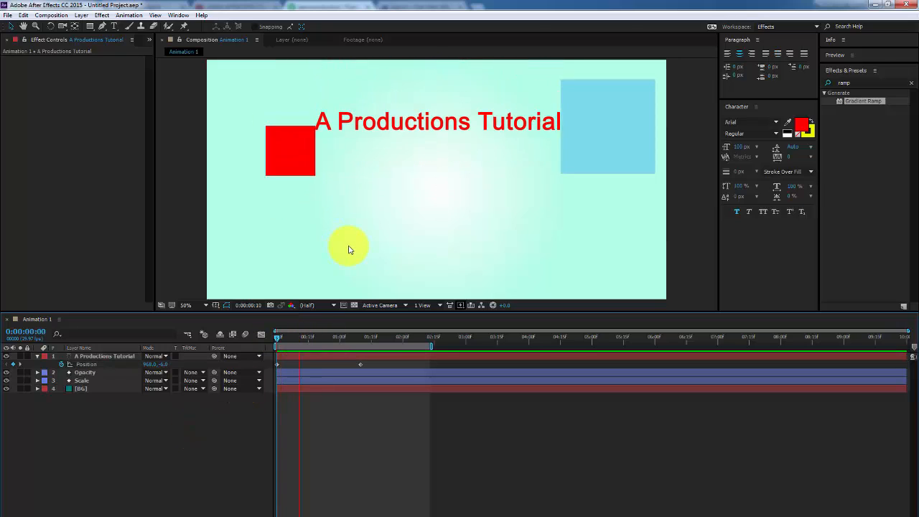
# Turn off the eye toggles for the Scale and Opacity square layers
pyautogui.moveTo(326, 337); pyautogui.dragTo(347, 341)
pyautogui.click(106, 363)
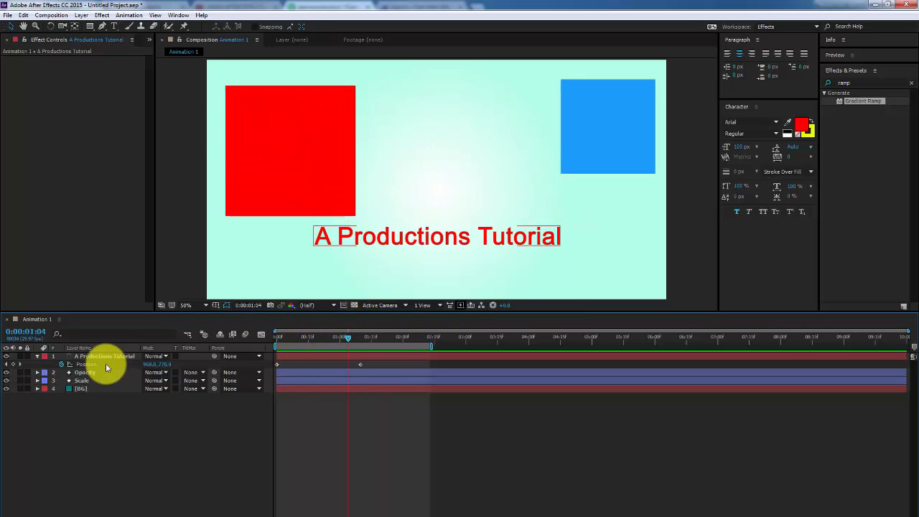
pyautogui.click(5, 381)
pyautogui.click(6, 372)
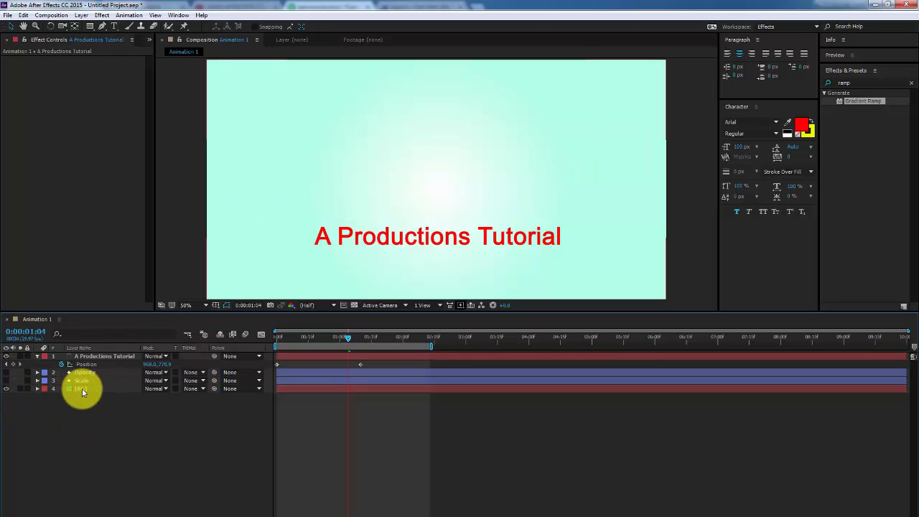
pyautogui.click(6, 372)
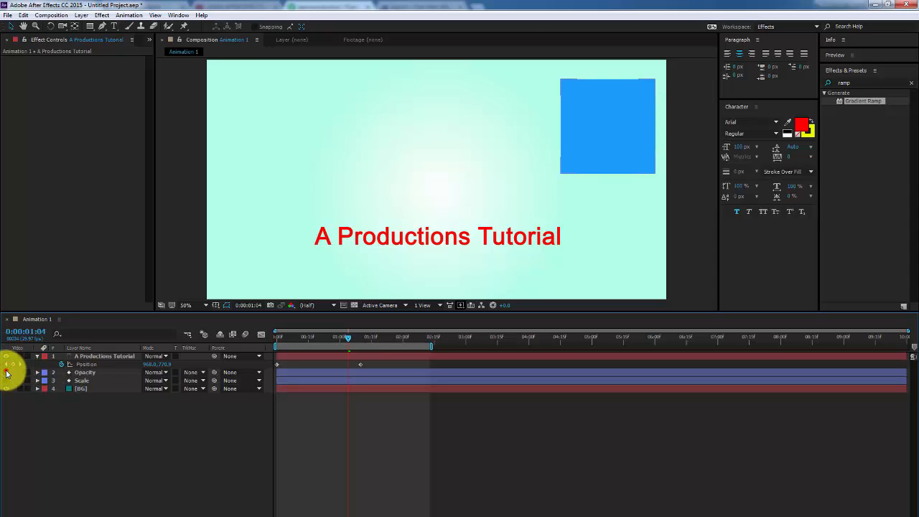
pyautogui.click(6, 373)
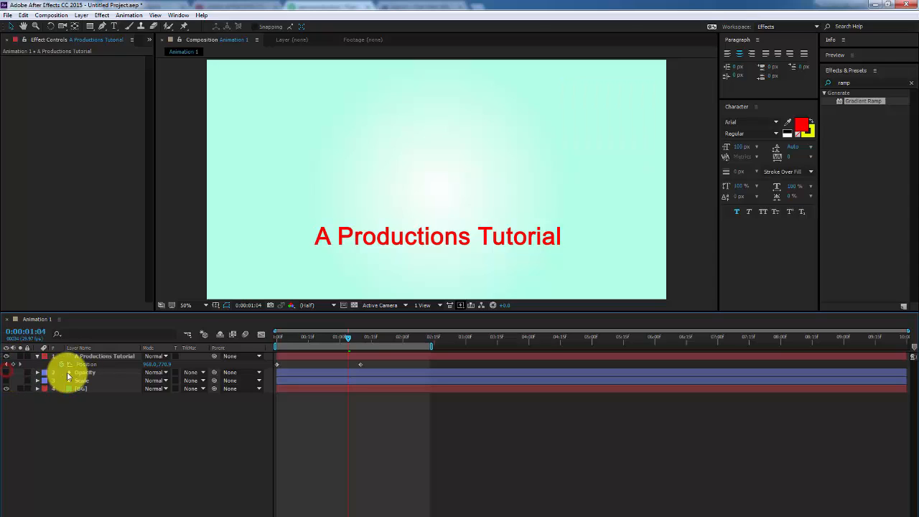
# Look at the timeline column display options, then return the playhead to 0:00
pyautogui.rightClick(9, 350)
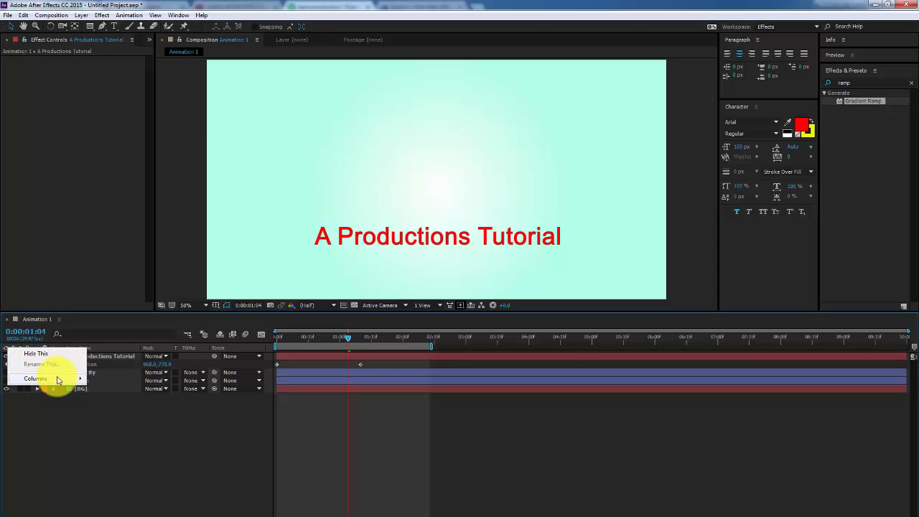
pyautogui.moveTo(57, 380)
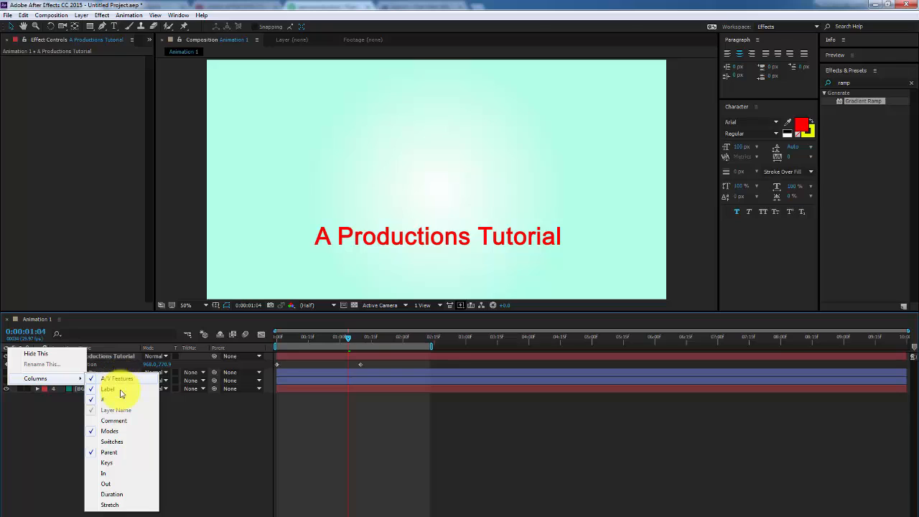
pyautogui.click(200, 426)
pyautogui.click(291, 343)
pyautogui.moveTo(289, 345); pyautogui.dragTo(269, 341)
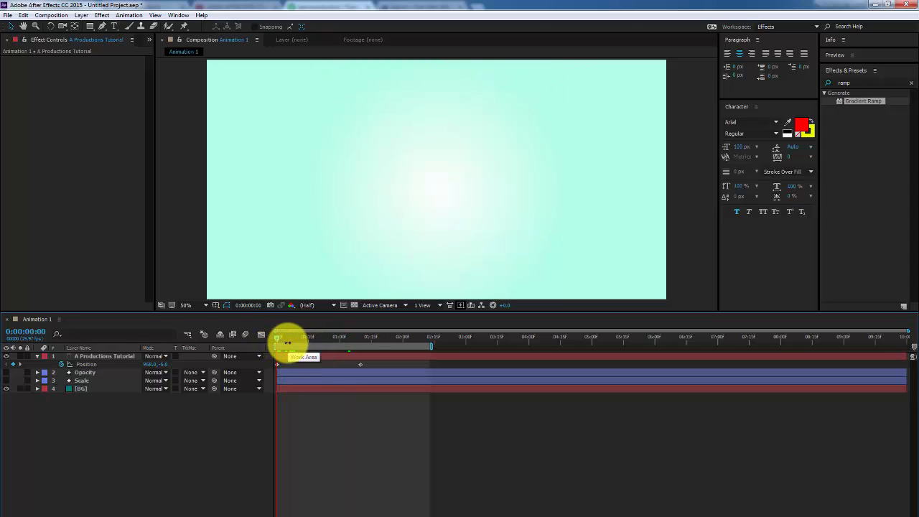
# Preview the title slide-down, then switch the square layers' visibility back on
pyautogui.press('space')
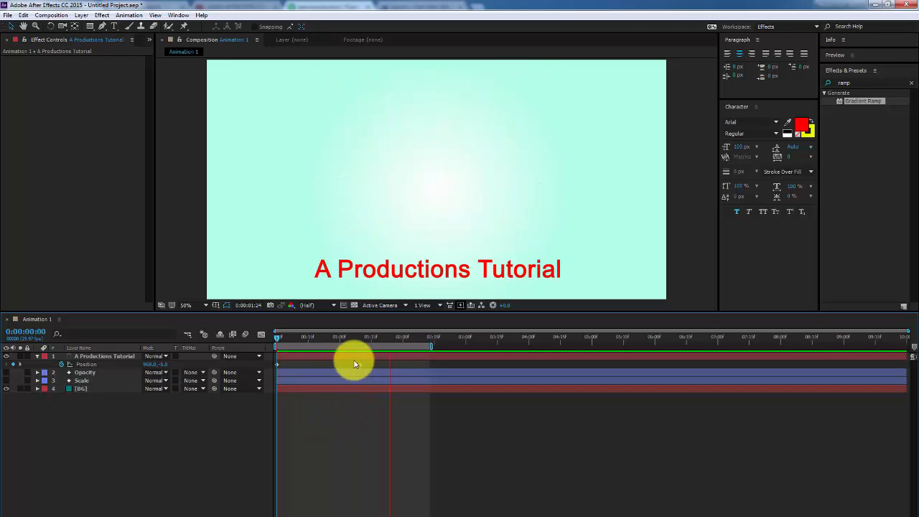
pyautogui.moveTo(362, 341)
pyautogui.mouseDown()
pyautogui.moveTo(266, 341)
pyautogui.moveTo(362, 352)
pyautogui.mouseUp()
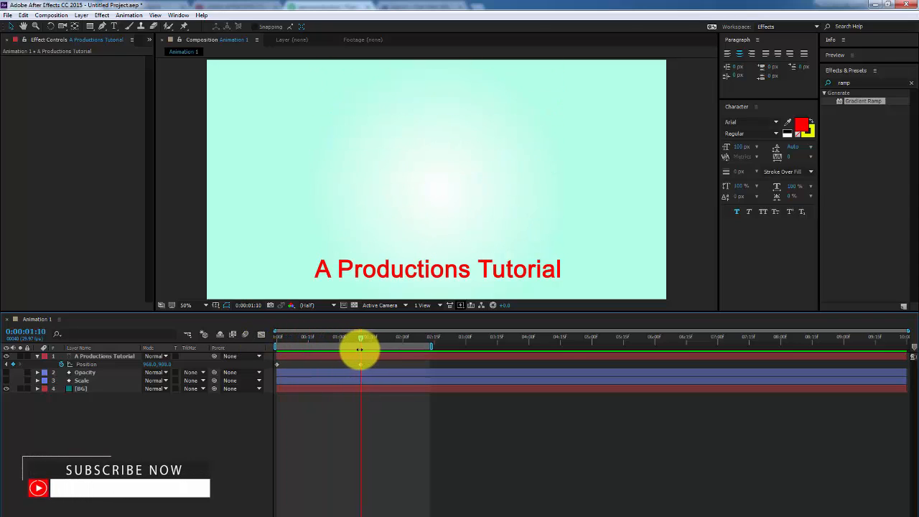
pyautogui.click(11, 364)
pyautogui.click(7, 372)
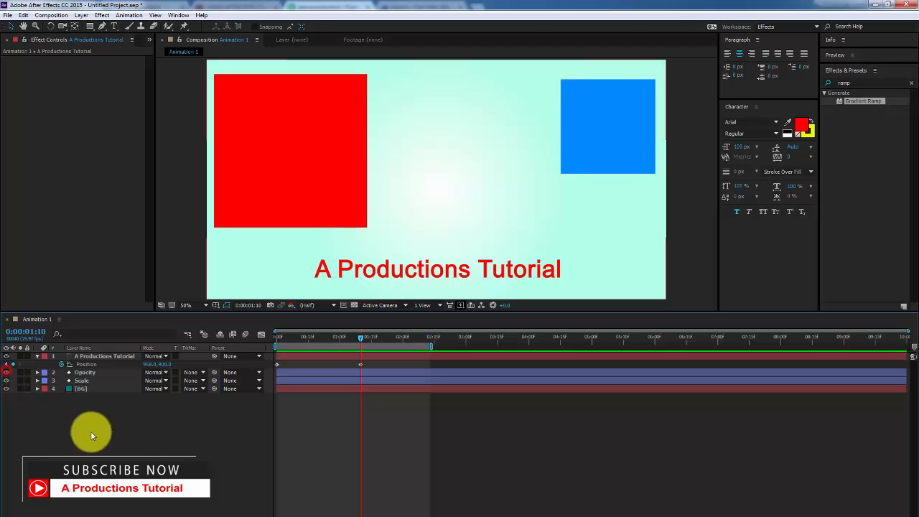
# Preview the full animation from the start and stop at 1:21 on the final layout
pyautogui.moveTo(286, 340); pyautogui.dragTo(262, 343)
pyautogui.press('space')
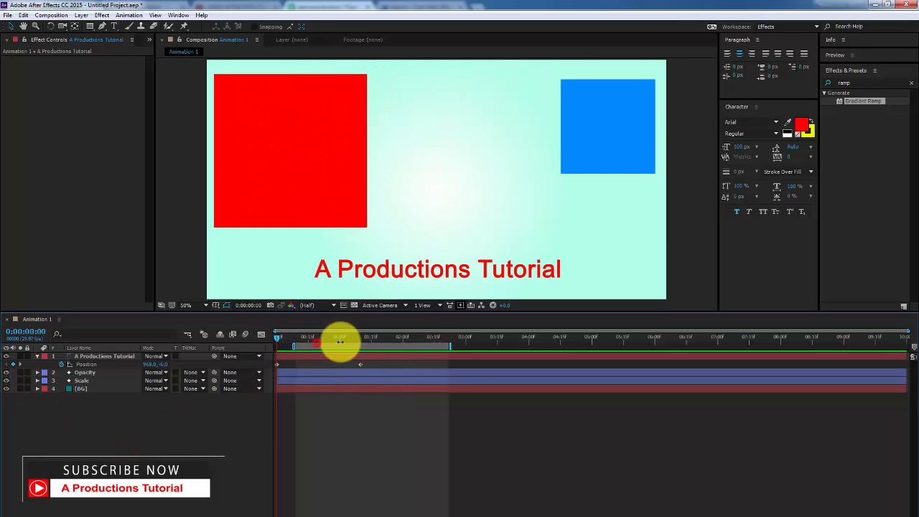
pyautogui.press('space')
pyautogui.moveTo(316, 338); pyautogui.dragTo(384, 338)
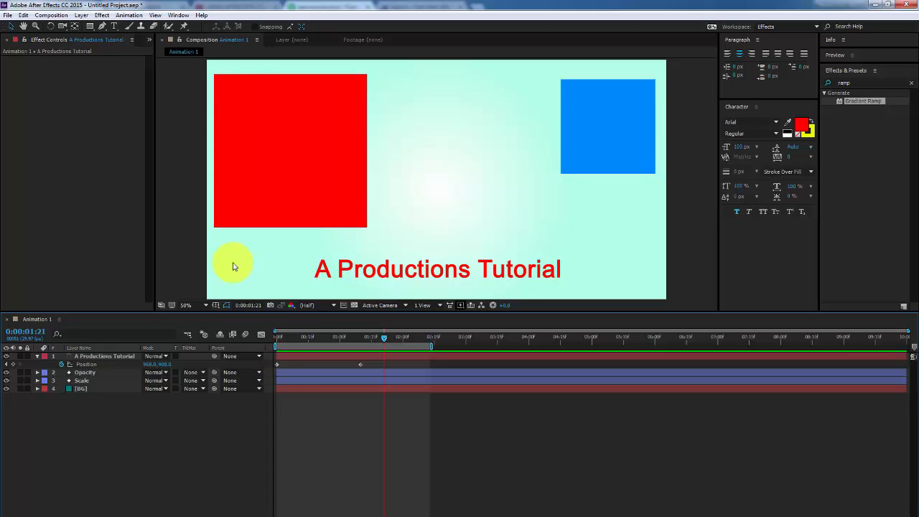
# Show the Project panel, then draw a blue circle near the centre of the frame
pyautogui.click(149, 42)
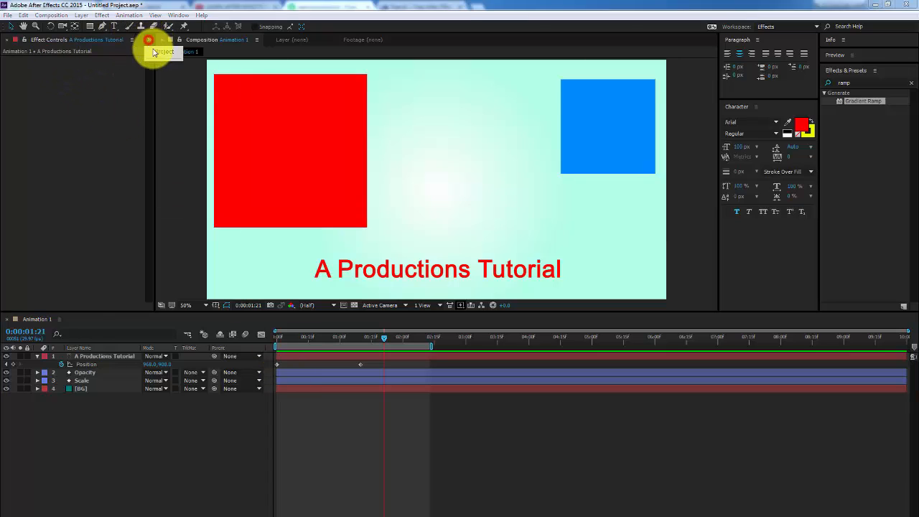
pyautogui.click(155, 52)
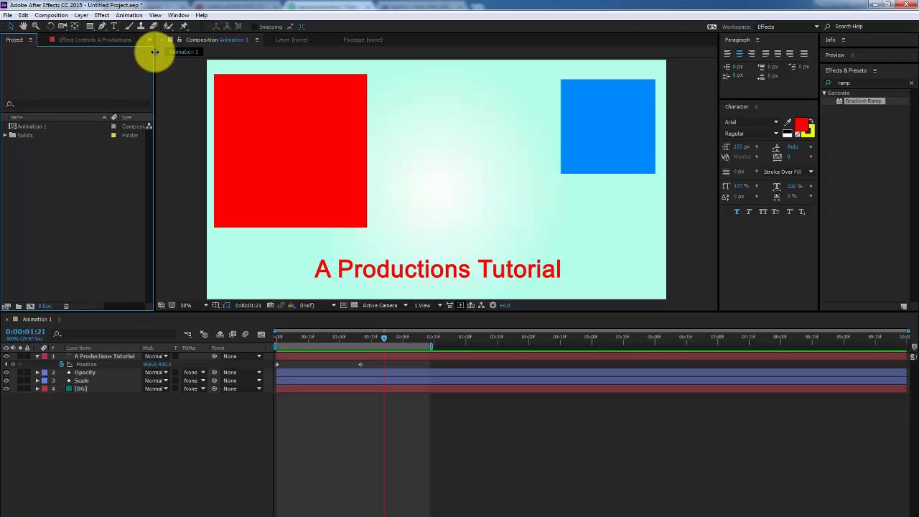
pyautogui.click(90, 27)
pyautogui.click(90, 32)
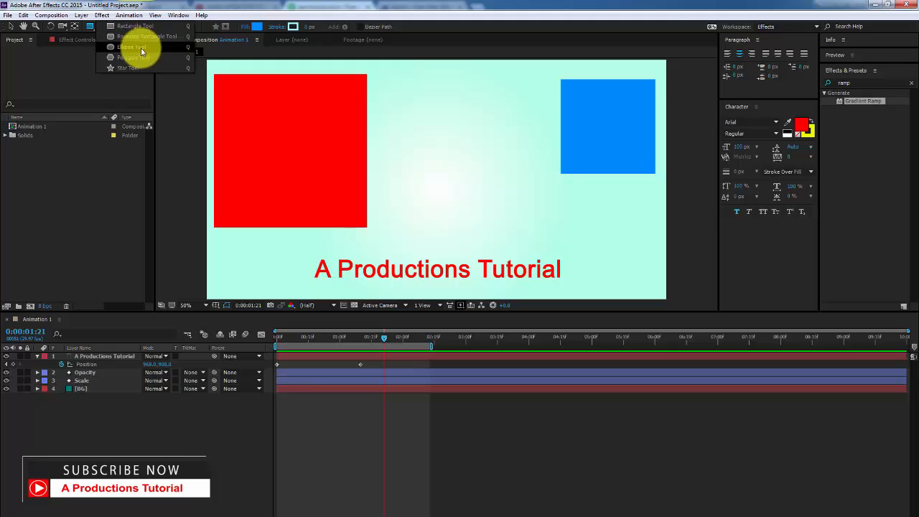
pyautogui.click(119, 48)
pyautogui.moveTo(414, 127); pyautogui.dragTo(494, 206)
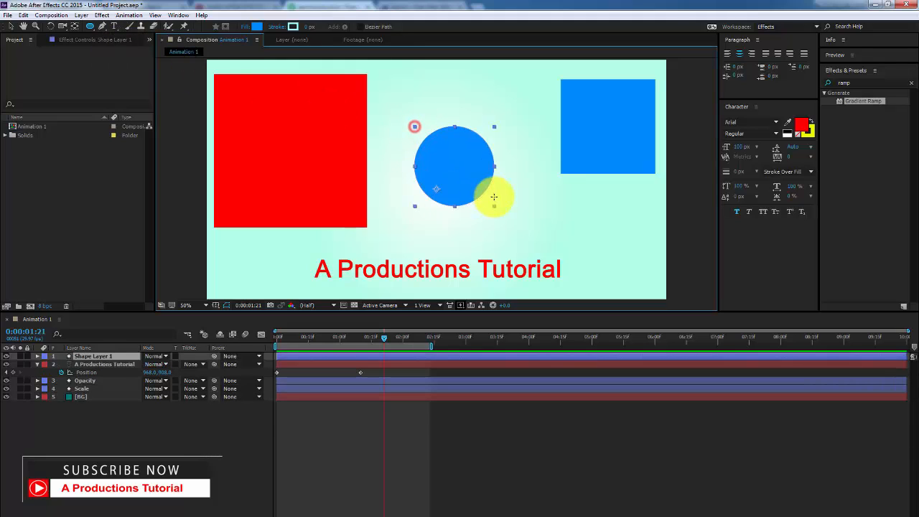
# Add a blue pentagon to the right of the circle, then nudge the circle up slightly
pyautogui.click(89, 27)
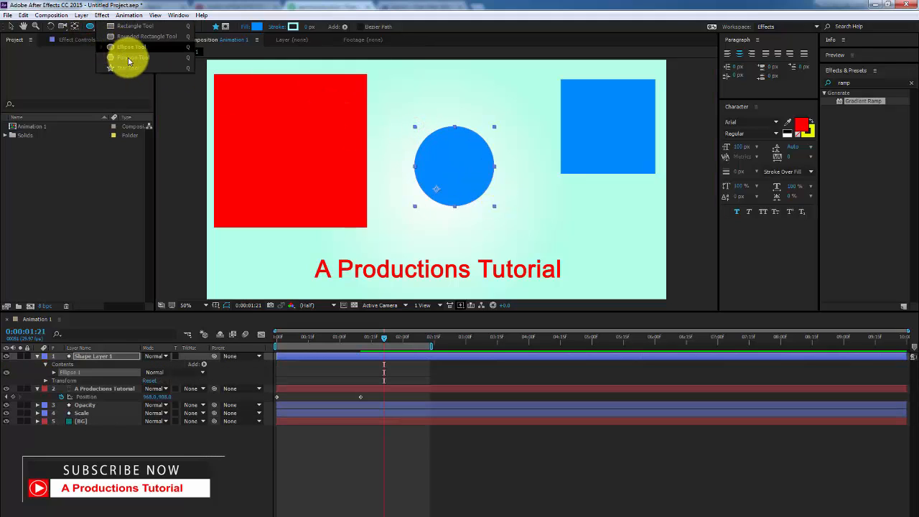
pyautogui.click(127, 58)
pyautogui.moveTo(537, 184); pyautogui.dragTo(509, 216)
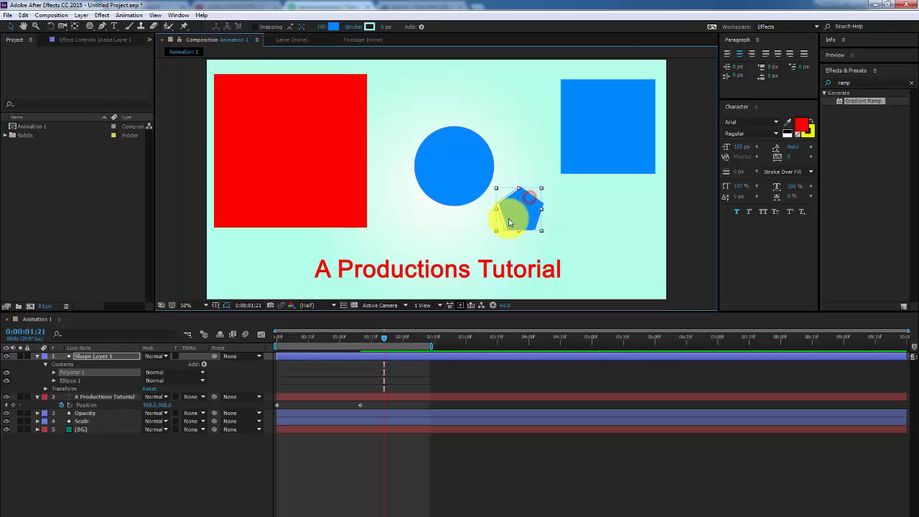
pyautogui.press('v')
pyautogui.click(458, 159)
pyautogui.moveTo(461, 183); pyautogui.dragTo(457, 157)
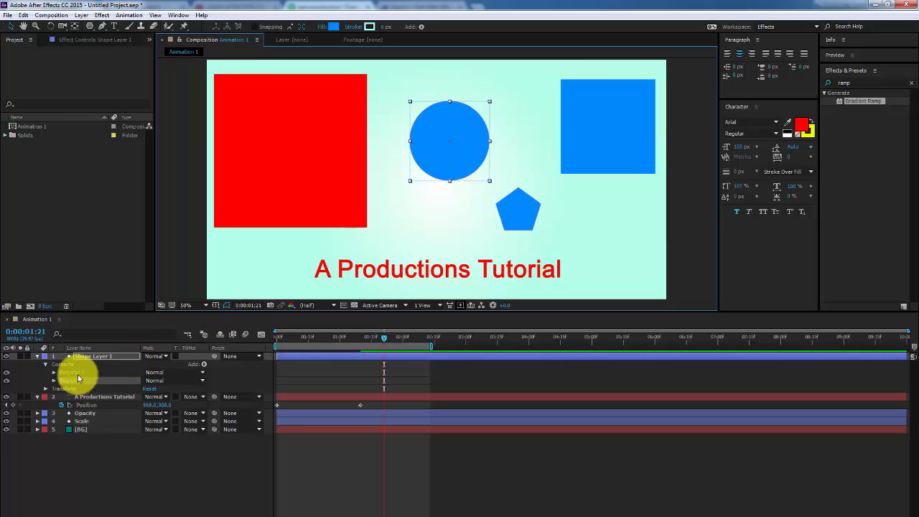
# Delete Shape Layer 1 with both shapes and return to the composition's start
pyautogui.click(91, 354)
pyautogui.press('Delete')
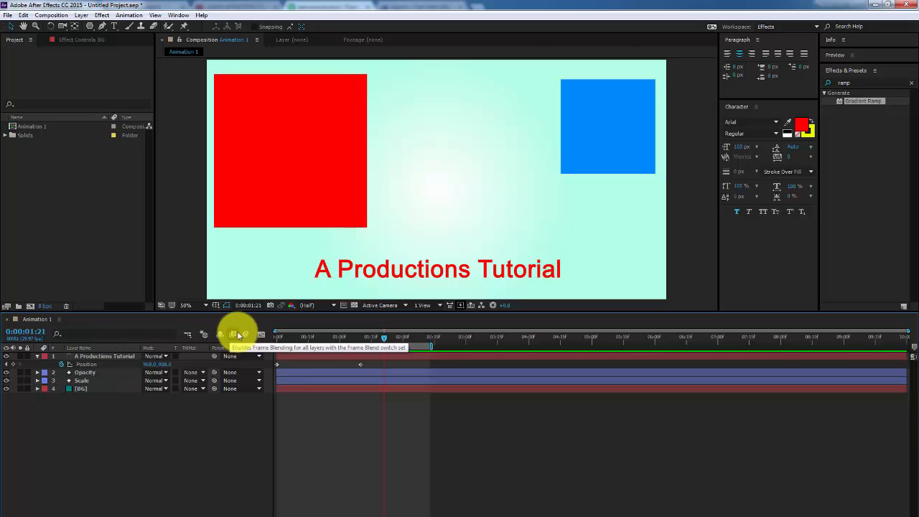
pyautogui.moveTo(291, 337); pyautogui.dragTo(362, 347)
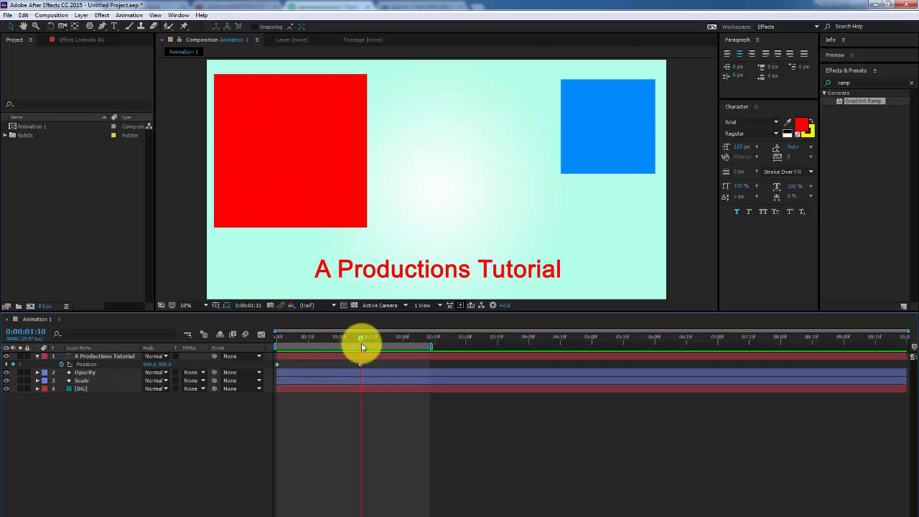